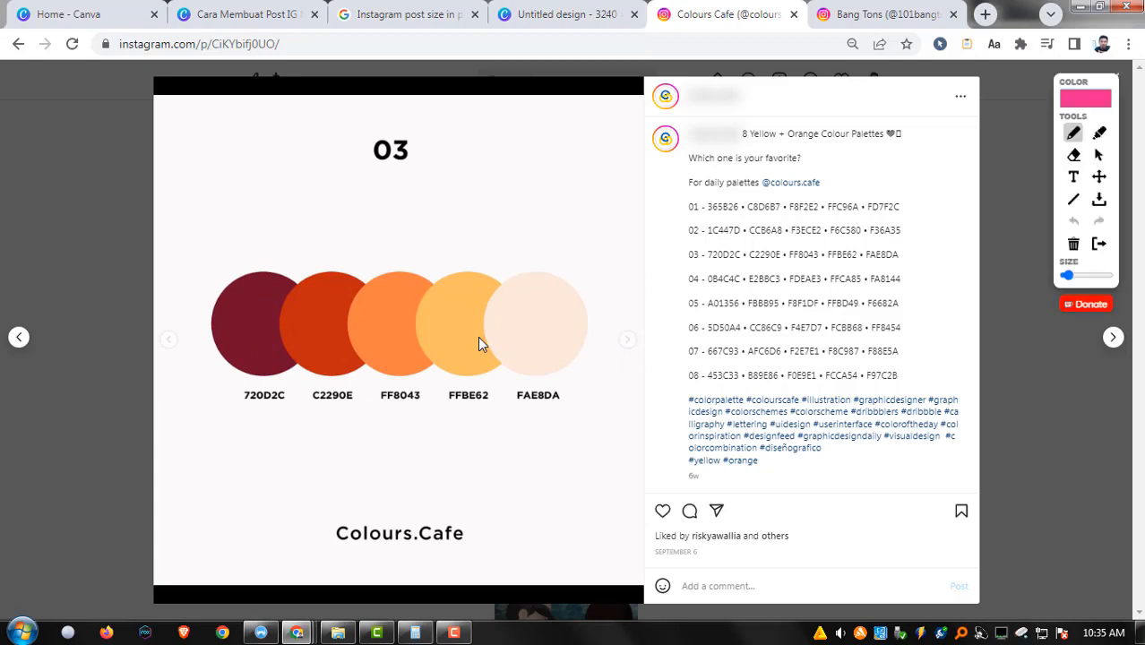
# Trace the palette image's left and top edges with the pink pen, handwrite "Post" on it, and add a zigzag, an upward arrow and a note over the caption.
pyautogui.moveTo(184, 192); pyautogui.dragTo(195, 496)
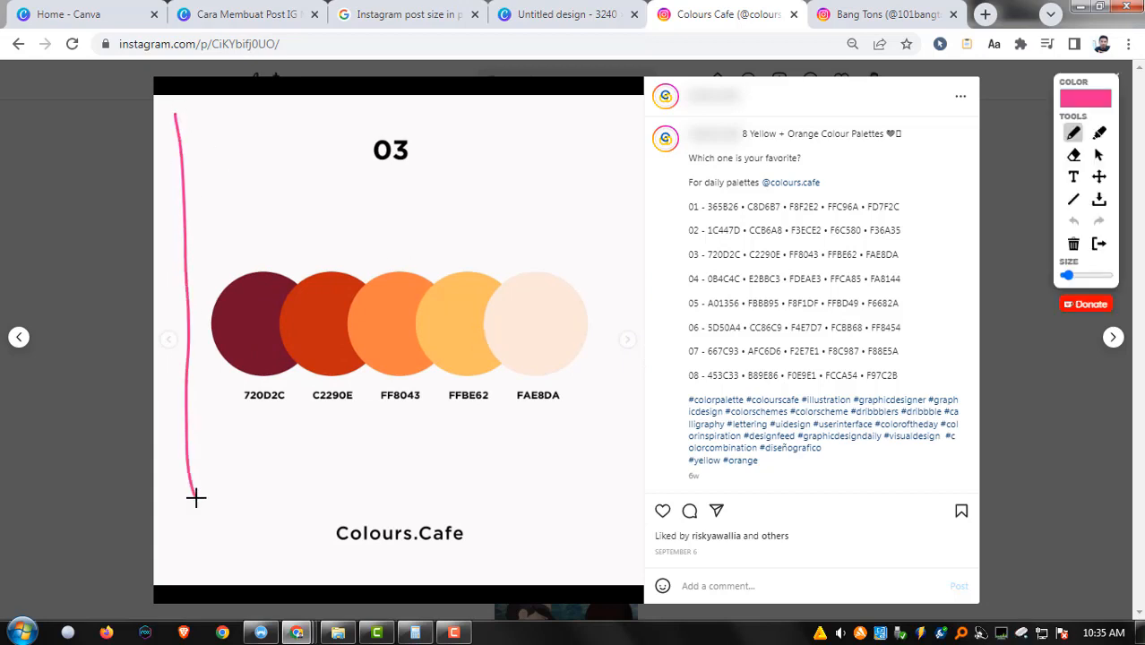
pyautogui.moveTo(192, 114); pyautogui.dragTo(583, 124)
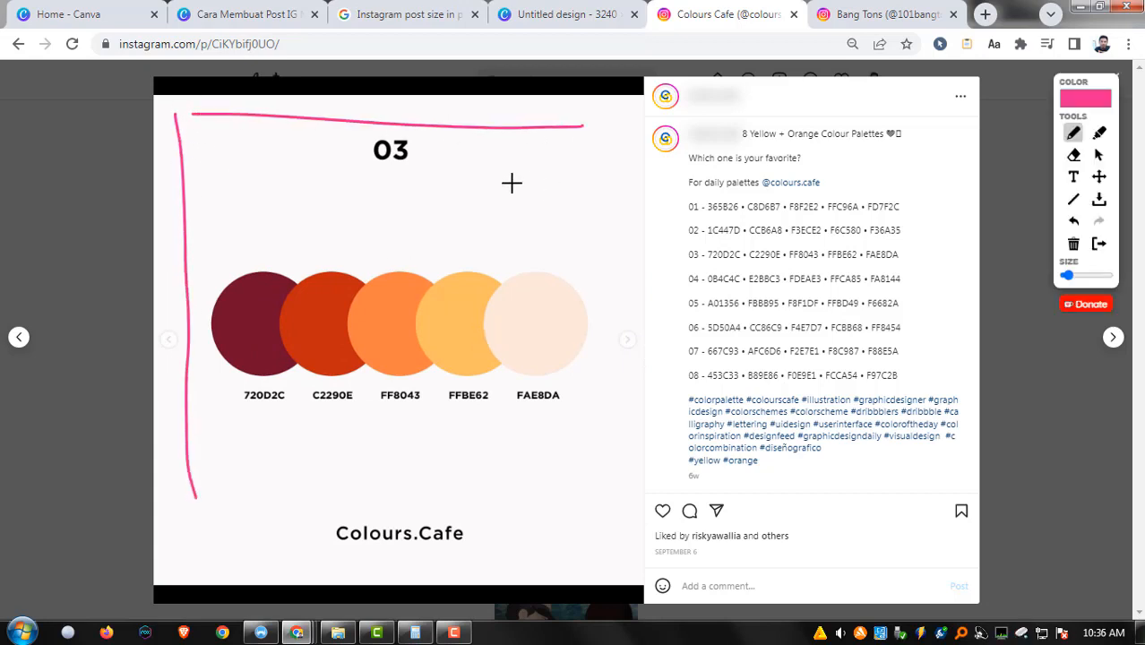
pyautogui.moveTo(475, 237)
pyautogui.mouseDown()
pyautogui.moveTo(510, 197)
pyautogui.moveTo(547, 218)
pyautogui.moveTo(561, 211)
pyautogui.mouseUp()
pyautogui.moveTo(683, 190); pyautogui.dragTo(706, 286)
pyautogui.moveTo(599, 313); pyautogui.dragTo(706, 286)
pyautogui.moveTo(737, 228)
pyautogui.mouseDown()
pyautogui.moveTo(707, 262)
pyautogui.moveTo(733, 330)
pyautogui.moveTo(789, 235)
pyautogui.mouseUp()
pyautogui.moveTo(806, 245)
pyautogui.mouseDown()
pyautogui.moveTo(879, 225)
pyautogui.moveTo(913, 243)
pyautogui.mouseUp()
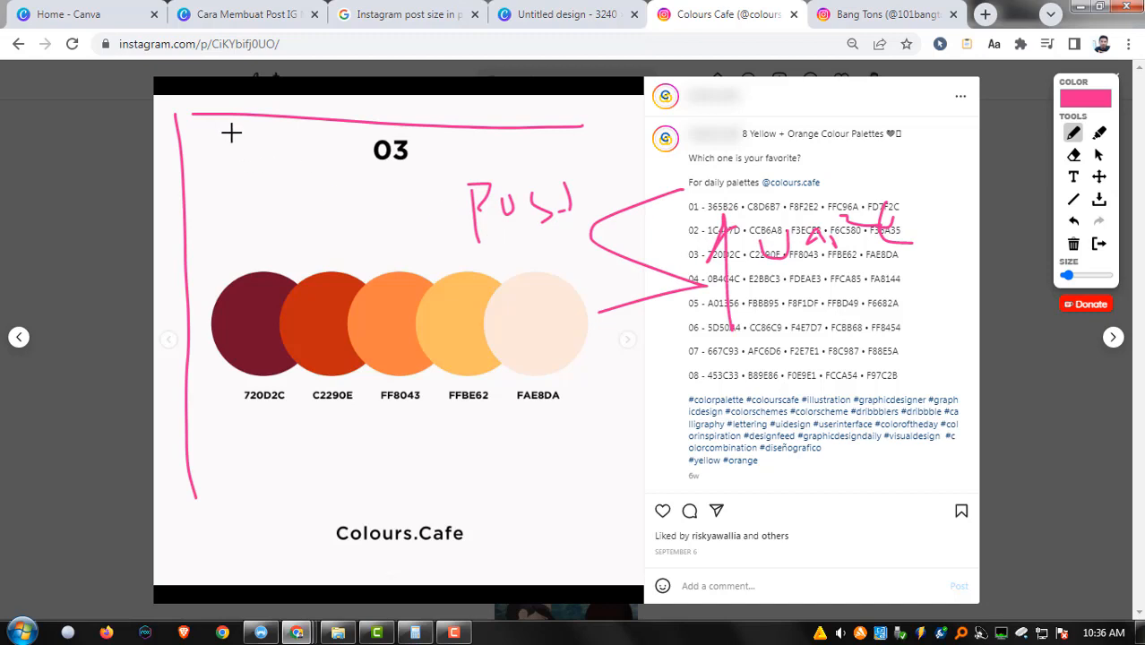
# Handwrite "1080 px" beneath the image's top line and again beside its left line.
pyautogui.moveTo(232, 127)
pyautogui.mouseDown()
pyautogui.moveTo(233, 154)
pyautogui.moveTo(259, 153)
pyautogui.moveTo(261, 136)
pyautogui.moveTo(278, 152)
pyautogui.moveTo(274, 133)
pyautogui.moveTo(303, 146)
pyautogui.moveTo(318, 134)
pyautogui.moveTo(364, 145)
pyautogui.mouseUp()
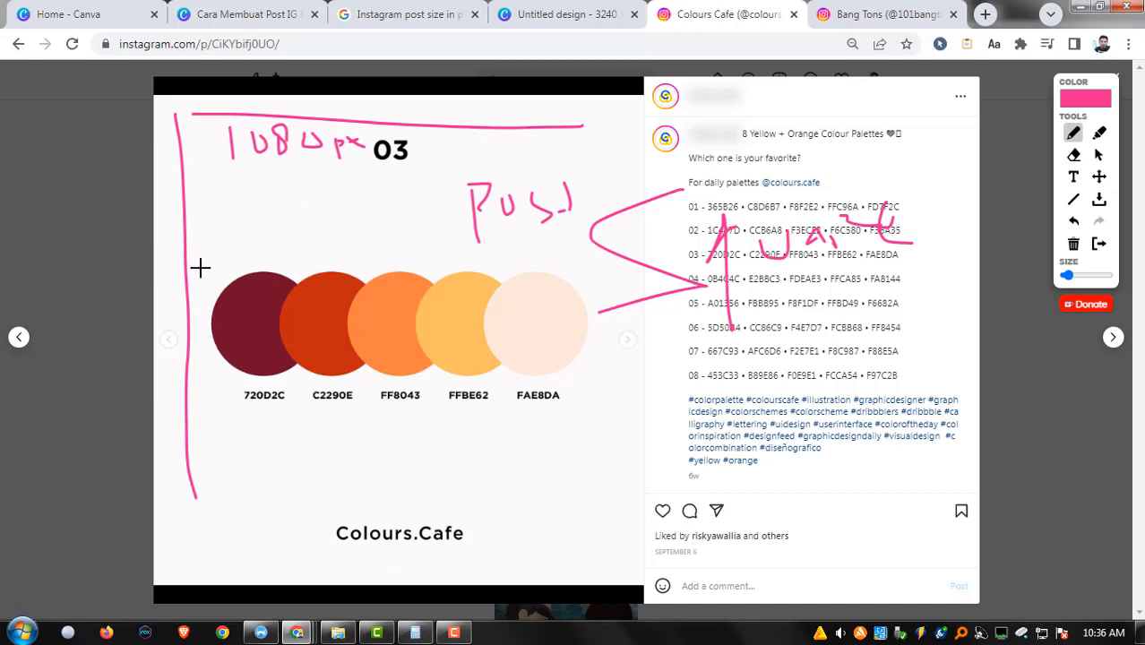
pyautogui.moveTo(199, 253); pyautogui.dragTo(200, 279)
pyautogui.moveTo(220, 261); pyautogui.dragTo(258, 269)
pyautogui.moveTo(269, 251)
pyautogui.mouseDown()
pyautogui.moveTo(278, 267)
pyautogui.moveTo(274, 253)
pyautogui.mouseUp()
pyautogui.moveTo(318, 244)
pyautogui.mouseDown()
pyautogui.moveTo(318, 267)
pyautogui.moveTo(330, 253)
pyautogui.mouseUp()
pyautogui.moveTo(334, 249); pyautogui.dragTo(351, 269)
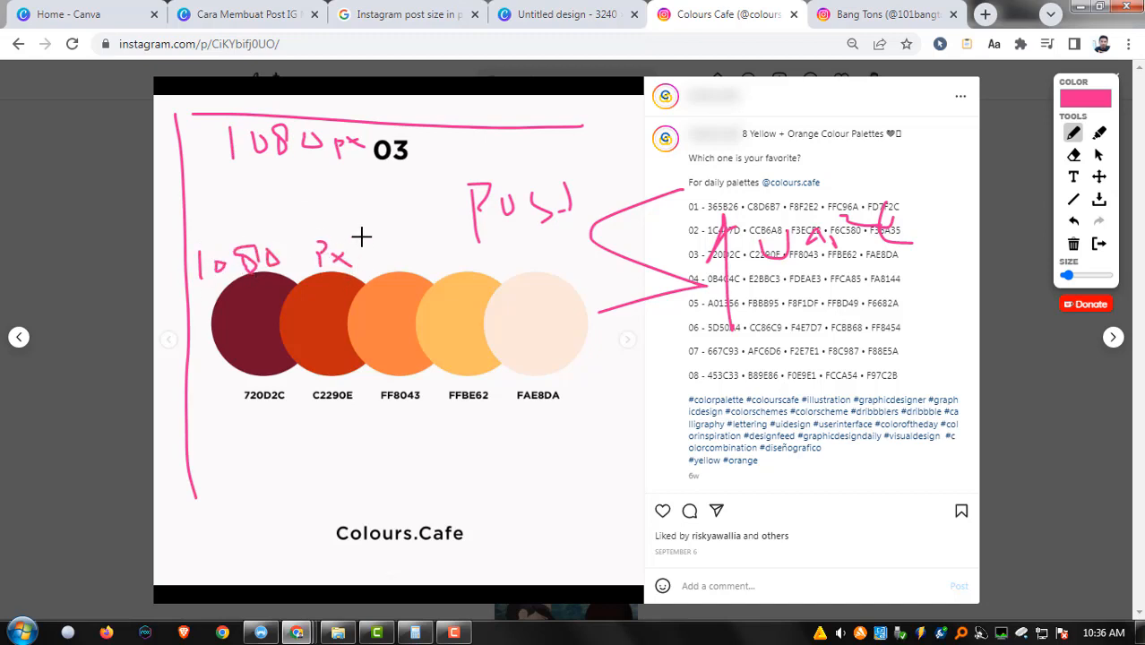
# In the Google results, underline the query "Instagram post size in pixels", circle "pixels", and sketch a circled "TV" note in the blank area.
pyautogui.click(408, 16)
pyautogui.moveTo(140, 108)
pyautogui.mouseDown()
pyautogui.moveTo(250, 106)
pyautogui.moveTo(237, 118)
pyautogui.moveTo(297, 113)
pyautogui.moveTo(318, 96)
pyautogui.moveTo(275, 85)
pyautogui.mouseUp()
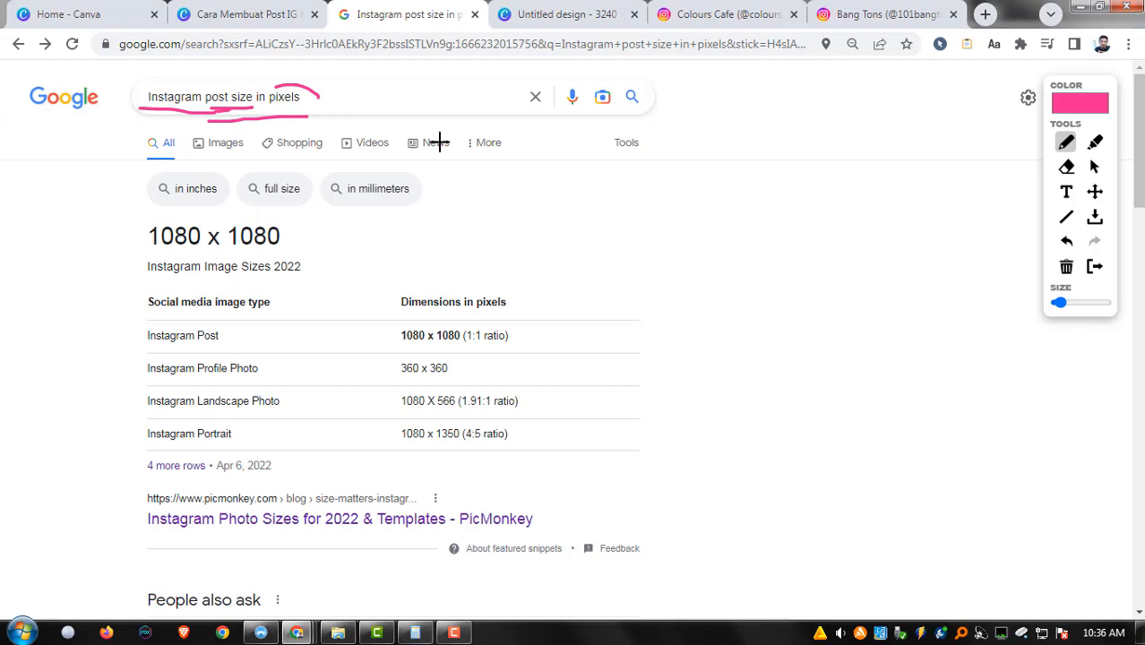
pyautogui.moveTo(509, 159)
pyautogui.mouseDown()
pyautogui.moveTo(551, 218)
pyautogui.moveTo(573, 214)
pyautogui.moveTo(594, 234)
pyautogui.mouseUp()
pyautogui.moveTo(606, 215); pyautogui.dragTo(624, 211)
pyautogui.moveTo(686, 161)
pyautogui.mouseDown()
pyautogui.moveTo(716, 164)
pyautogui.moveTo(746, 139)
pyautogui.moveTo(754, 209)
pyautogui.moveTo(764, 136)
pyautogui.mouseUp()
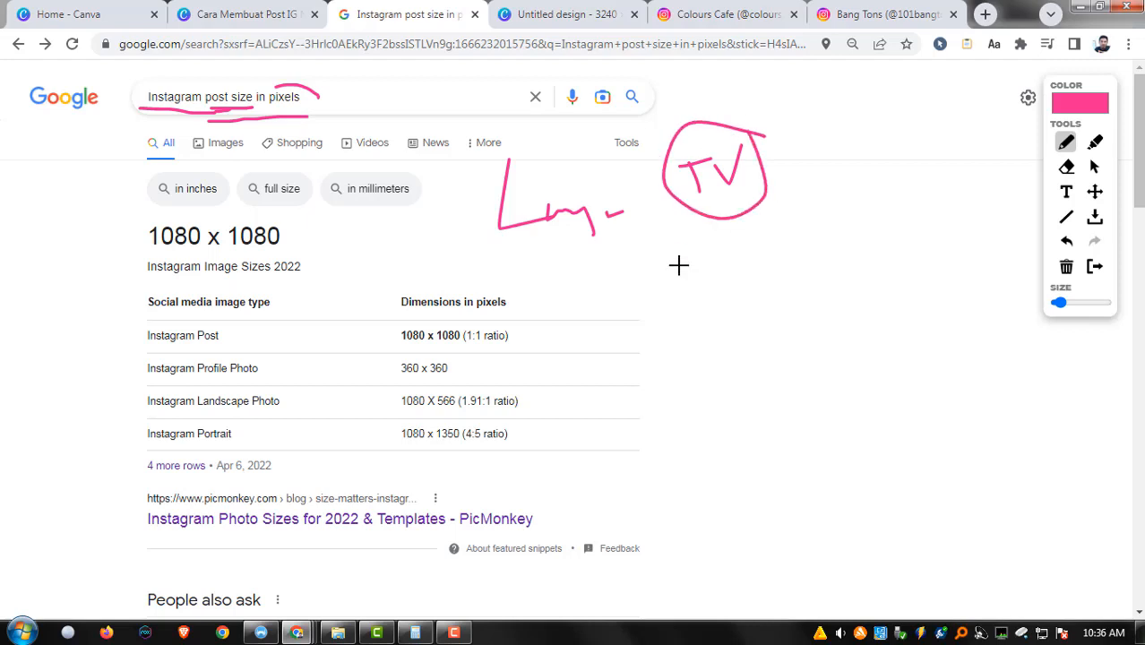
pyautogui.moveTo(657, 269); pyautogui.dragTo(661, 294)
pyautogui.moveTo(327, 95)
pyautogui.mouseDown()
pyautogui.moveTo(289, 76)
pyautogui.moveTo(272, 90)
pyautogui.moveTo(321, 111)
pyautogui.moveTo(266, 92)
pyautogui.mouseUp()
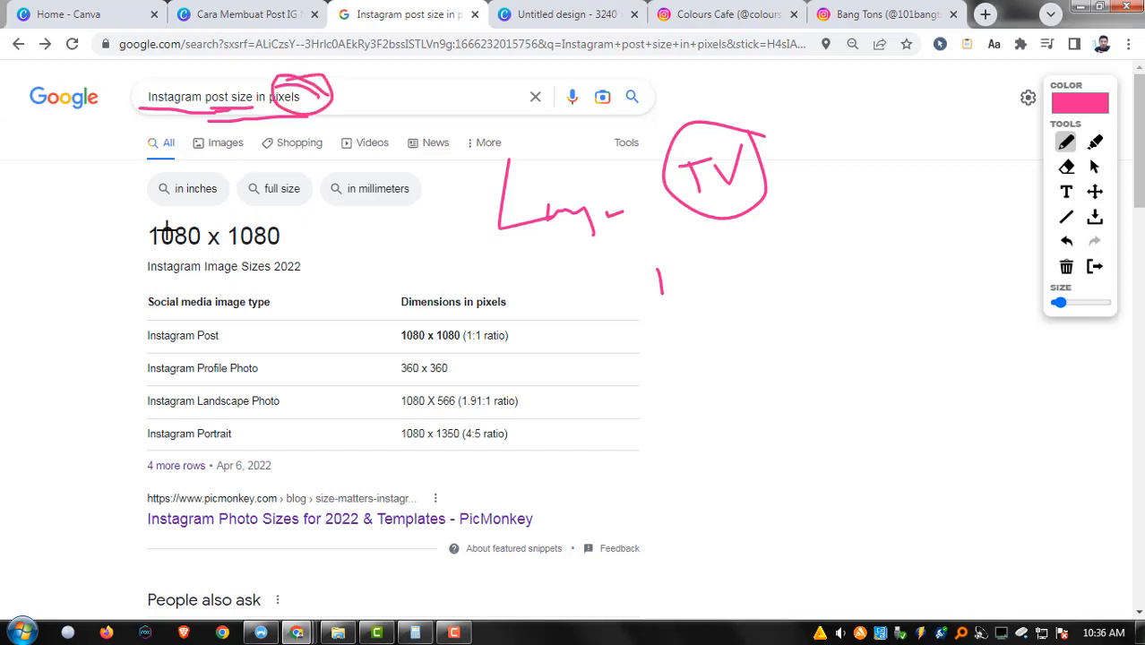
# Circle the 1080 x 1080 sizes, mark the Instagram Post row, and write "800 x 800 px" beside it for comparison.
pyautogui.moveTo(133, 218)
pyautogui.mouseDown()
pyautogui.moveTo(143, 249)
pyautogui.moveTo(147, 221)
pyautogui.mouseUp()
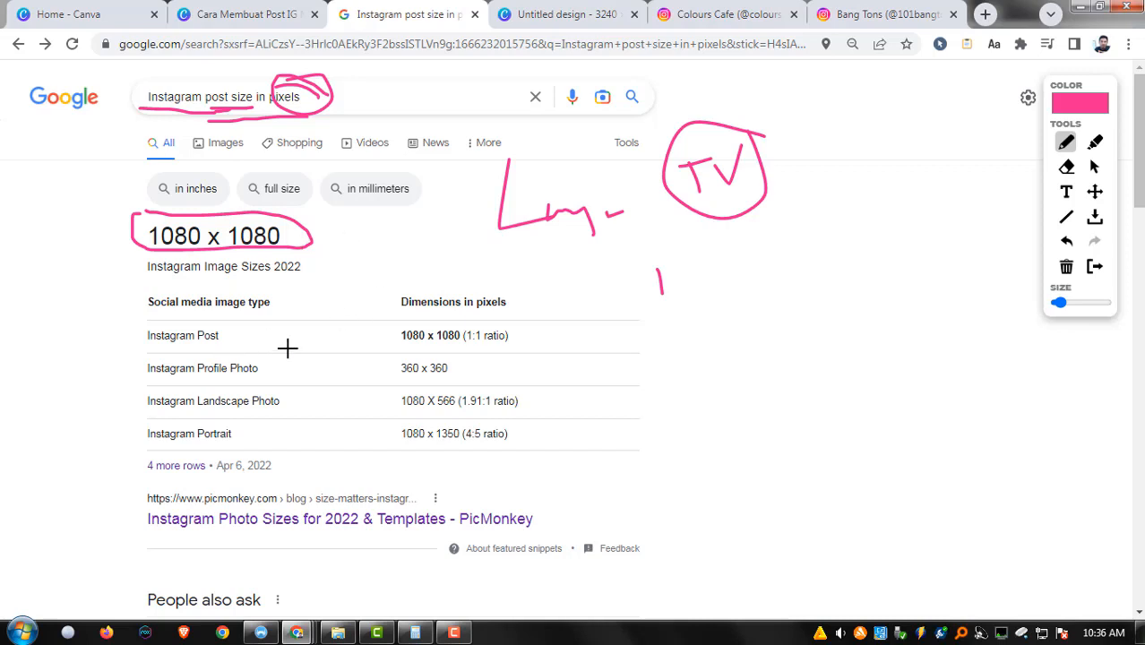
pyautogui.moveTo(134, 343)
pyautogui.mouseDown()
pyautogui.moveTo(240, 341)
pyautogui.moveTo(212, 319)
pyautogui.moveTo(253, 328)
pyautogui.mouseUp()
pyautogui.moveTo(397, 327)
pyautogui.mouseDown()
pyautogui.moveTo(409, 339)
pyautogui.moveTo(528, 339)
pyautogui.mouseUp()
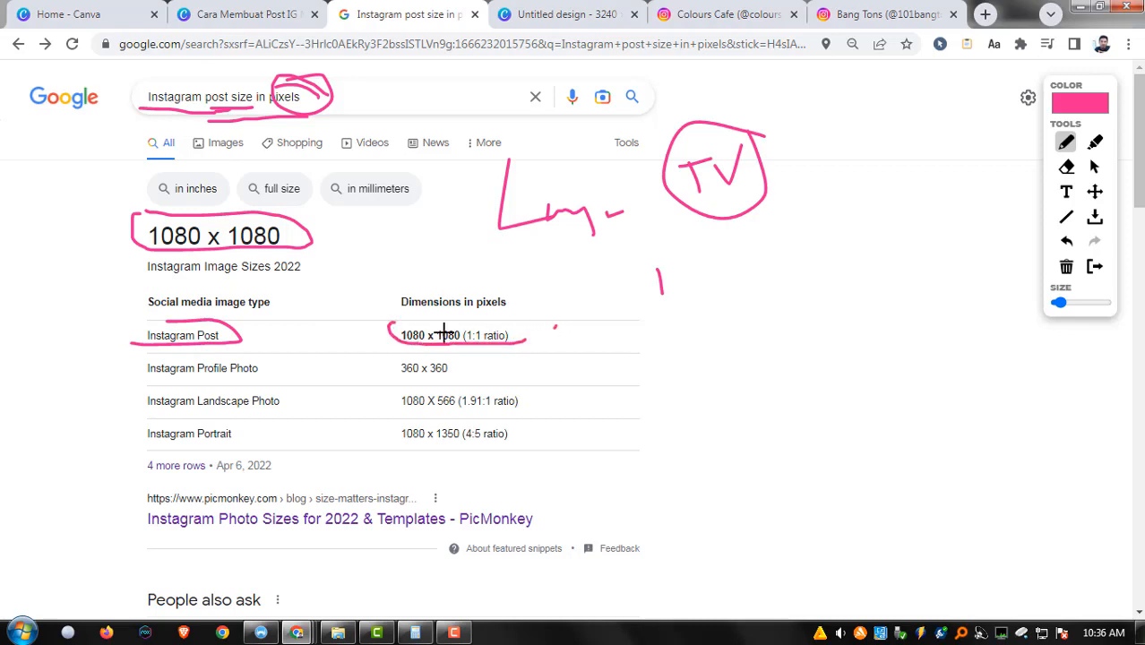
pyautogui.moveTo(426, 328)
pyautogui.mouseDown()
pyautogui.moveTo(384, 324)
pyautogui.moveTo(401, 352)
pyautogui.moveTo(461, 344)
pyautogui.moveTo(429, 316)
pyautogui.mouseUp()
pyautogui.moveTo(600, 329)
pyautogui.mouseDown()
pyautogui.moveTo(583, 324)
pyautogui.moveTo(734, 335)
pyautogui.moveTo(762, 322)
pyautogui.moveTo(752, 324)
pyautogui.moveTo(876, 323)
pyautogui.moveTo(896, 334)
pyautogui.mouseUp()
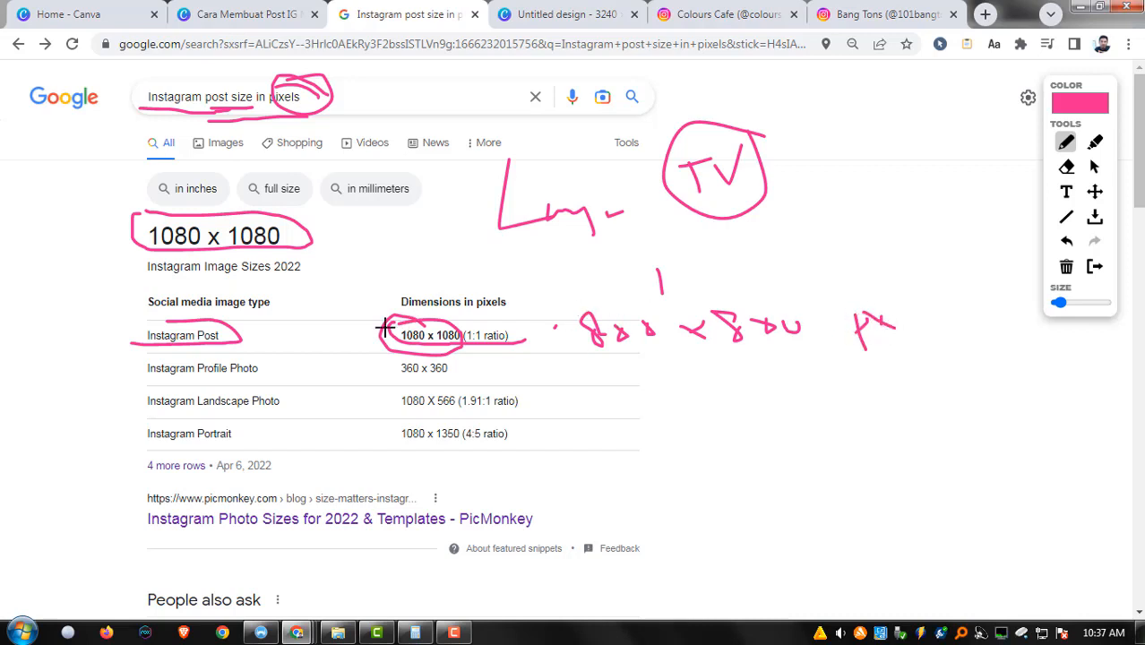
pyautogui.moveTo(323, 305)
pyautogui.mouseDown()
pyautogui.moveTo(377, 329)
pyautogui.moveTo(369, 318)
pyautogui.moveTo(357, 355)
pyautogui.mouseUp()
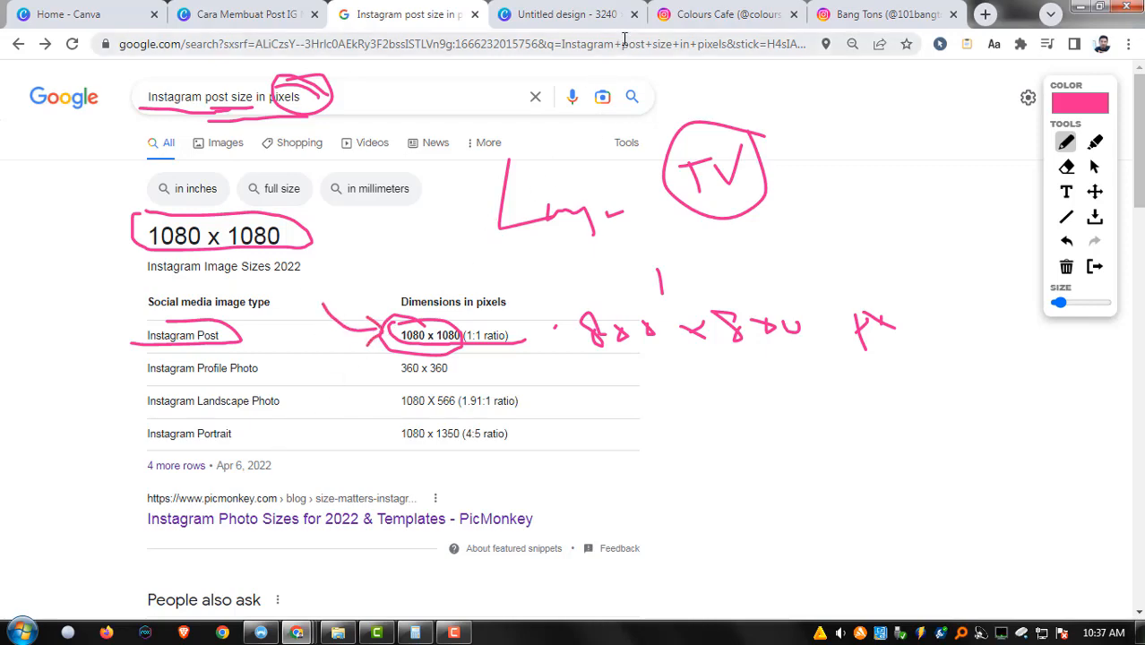
# Return to the Instagram palette post, turn off drawing with the cursor tool, and page forward to palette 06.
pyautogui.click(695, 13)
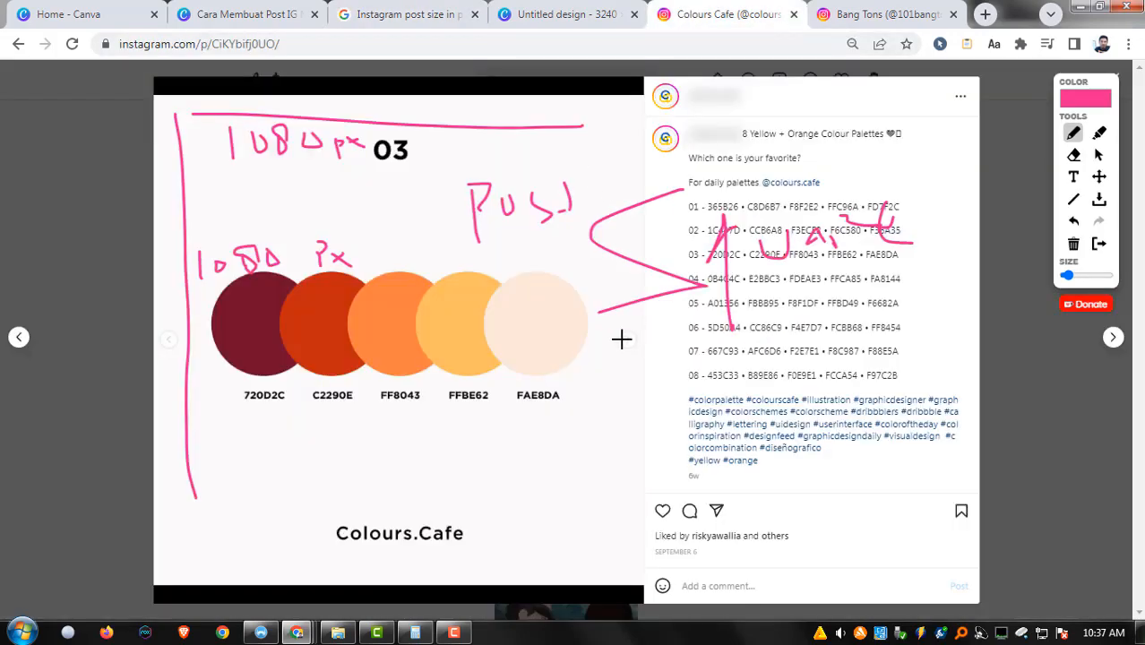
pyautogui.click(1099, 154)
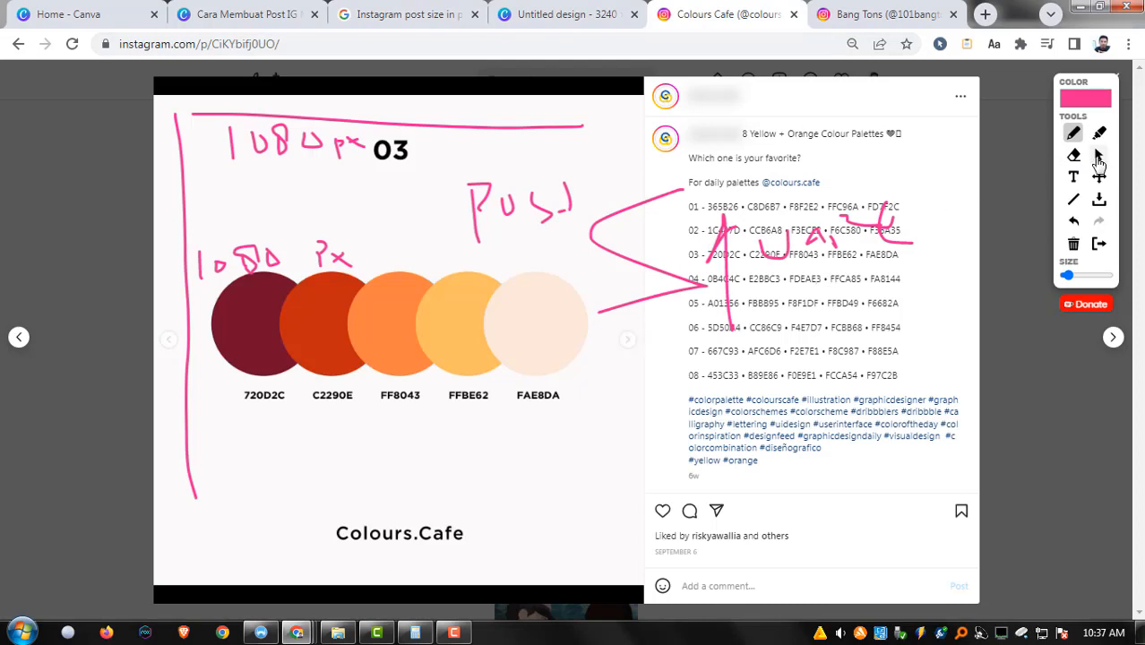
pyautogui.click(630, 342)
pyautogui.click(633, 348)
pyautogui.click(633, 347)
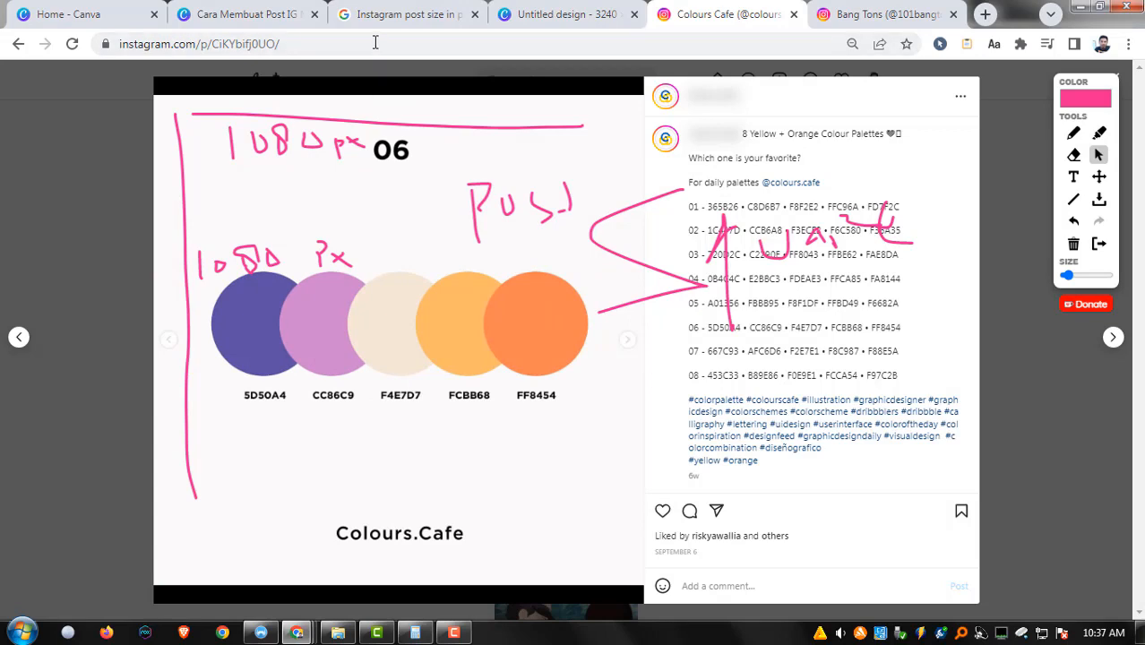
# Return to the Google results, circle the first 1080 in the headline size, and clear all pen marks from the page.
pyautogui.click(453, 15)
pyautogui.moveTo(148, 220)
pyautogui.mouseDown()
pyautogui.moveTo(211, 250)
pyautogui.moveTo(170, 224)
pyautogui.mouseUp()
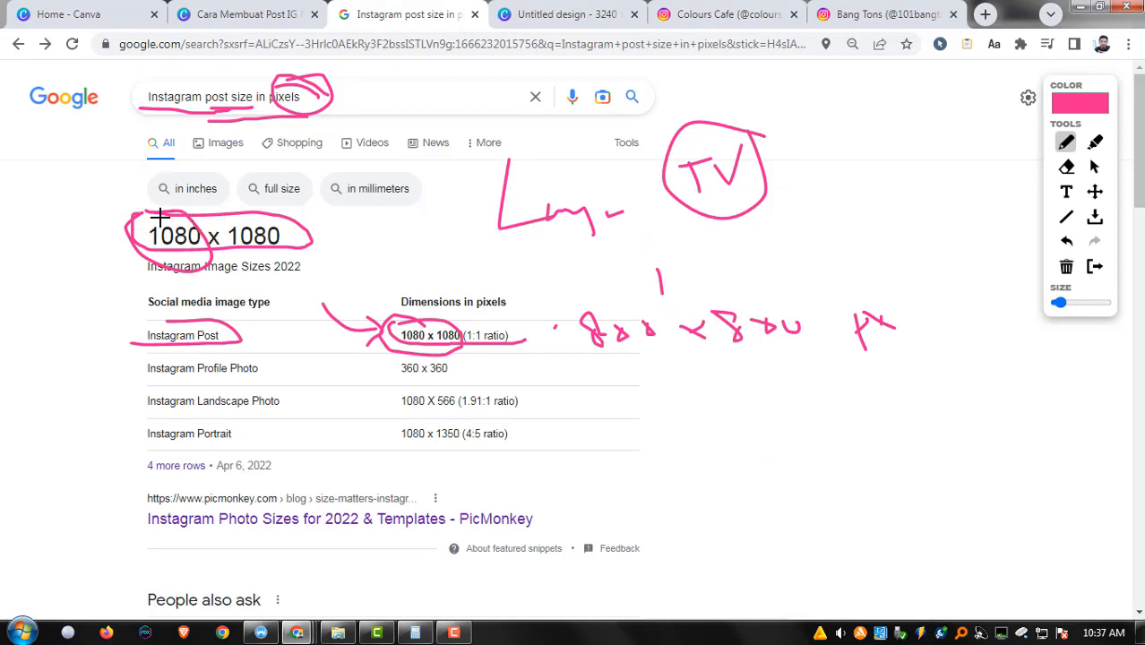
pyautogui.moveTo(145, 178)
pyautogui.mouseDown()
pyautogui.moveTo(177, 198)
pyautogui.moveTo(202, 187)
pyautogui.mouseUp()
pyautogui.press('Delete')
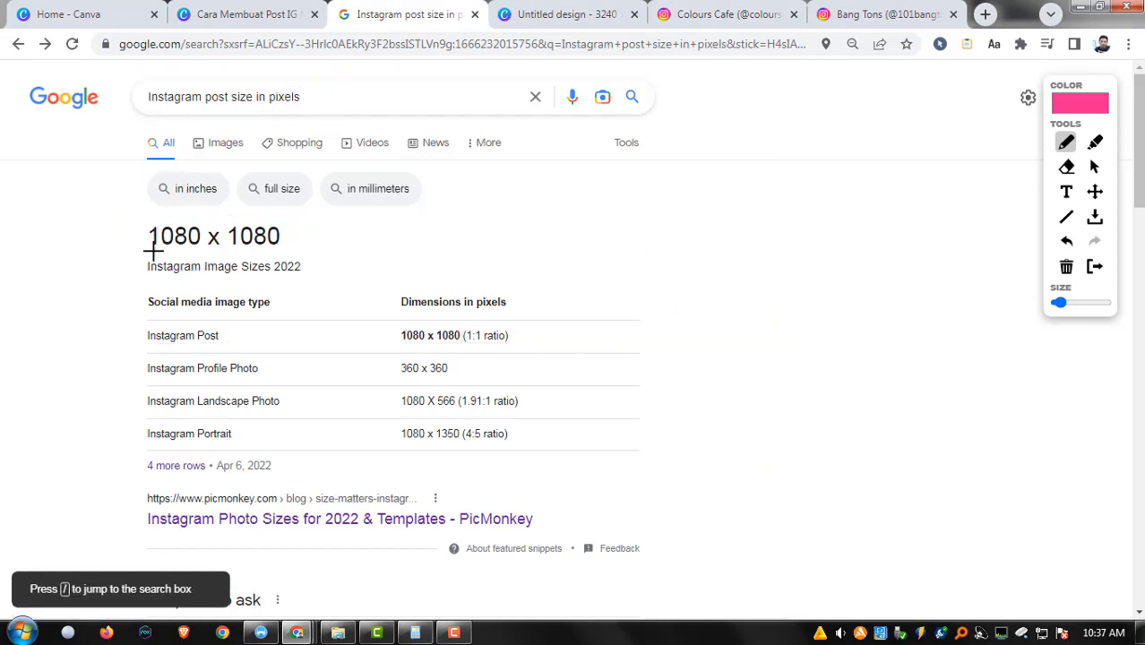
# Underline and label the first 1080 as W, and sketch a square in the blank area beside the size table.
pyautogui.moveTo(195, 255); pyautogui.dragTo(200, 255)
pyautogui.moveTo(156, 202); pyautogui.dragTo(184, 204)
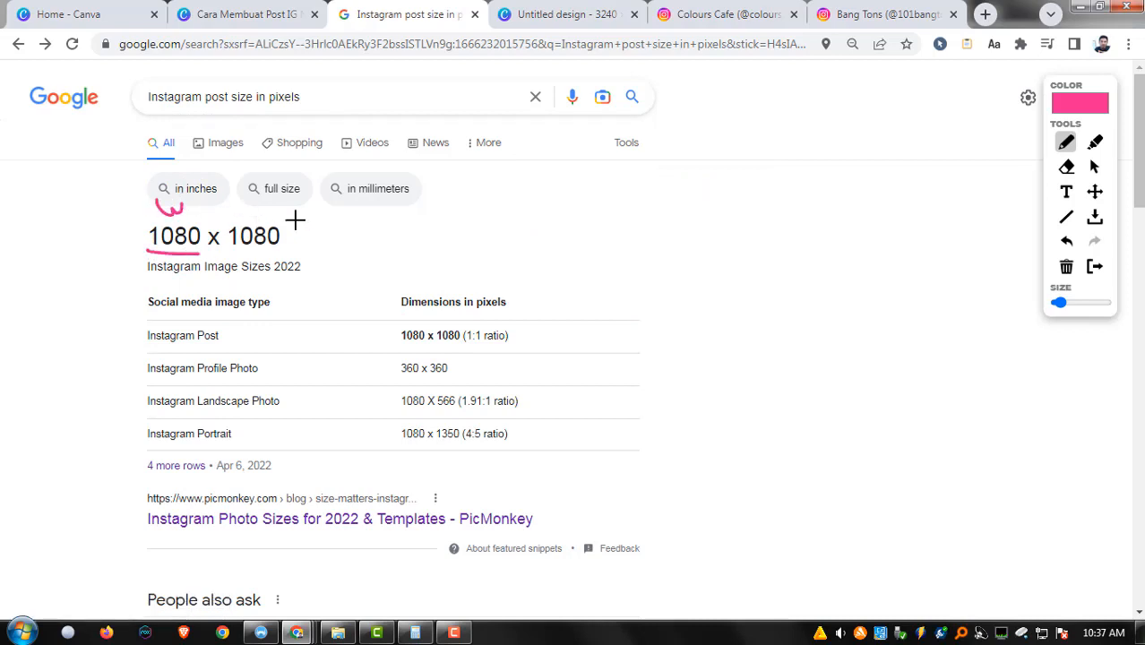
pyautogui.moveTo(557, 191); pyautogui.dragTo(679, 298)
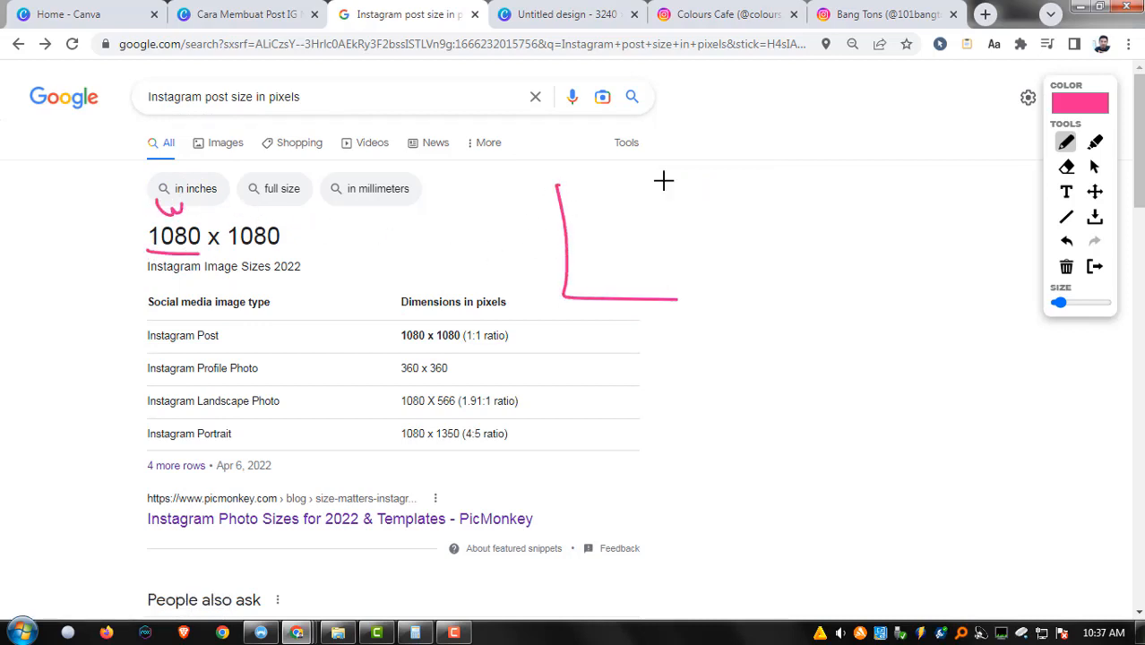
pyautogui.moveTo(558, 185); pyautogui.dragTo(681, 292)
# Draw a horizontal arrow labelled X beneath the square and mark the square's lower and upper sides with parallel lines.
pyautogui.moveTo(563, 324); pyautogui.dragTo(573, 325)
pyautogui.moveTo(659, 320)
pyautogui.mouseDown()
pyautogui.moveTo(689, 324)
pyautogui.moveTo(650, 338)
pyautogui.mouseUp()
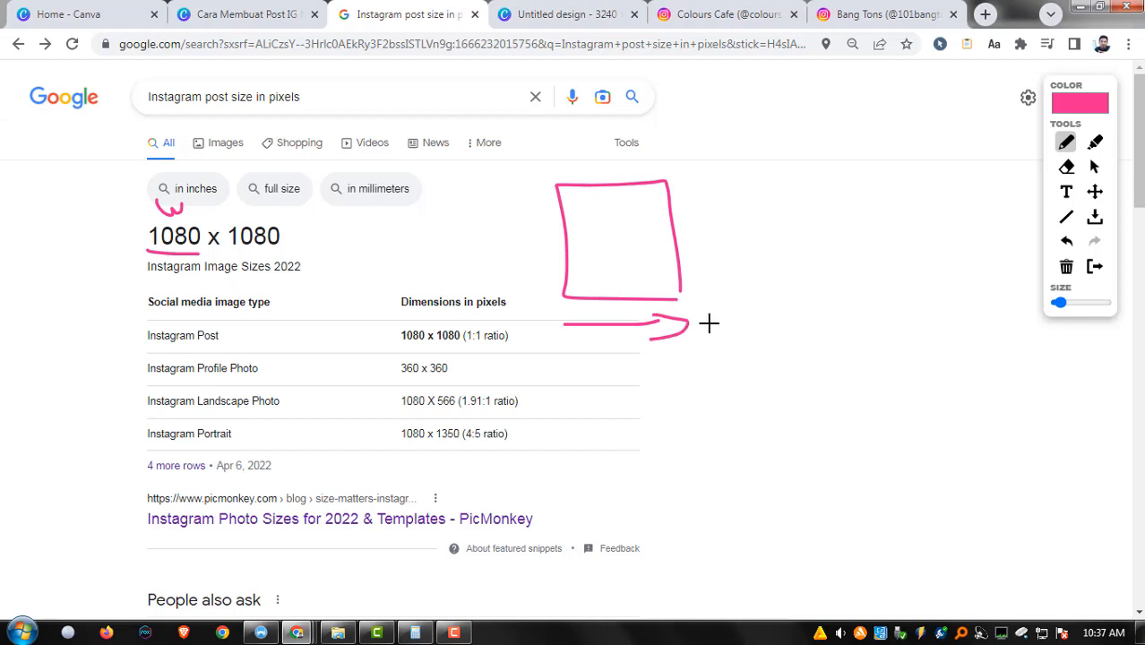
pyautogui.moveTo(772, 309)
pyautogui.mouseDown()
pyautogui.moveTo(728, 343)
pyautogui.moveTo(769, 344)
pyautogui.mouseUp()
pyautogui.moveTo(574, 293); pyautogui.dragTo(660, 290)
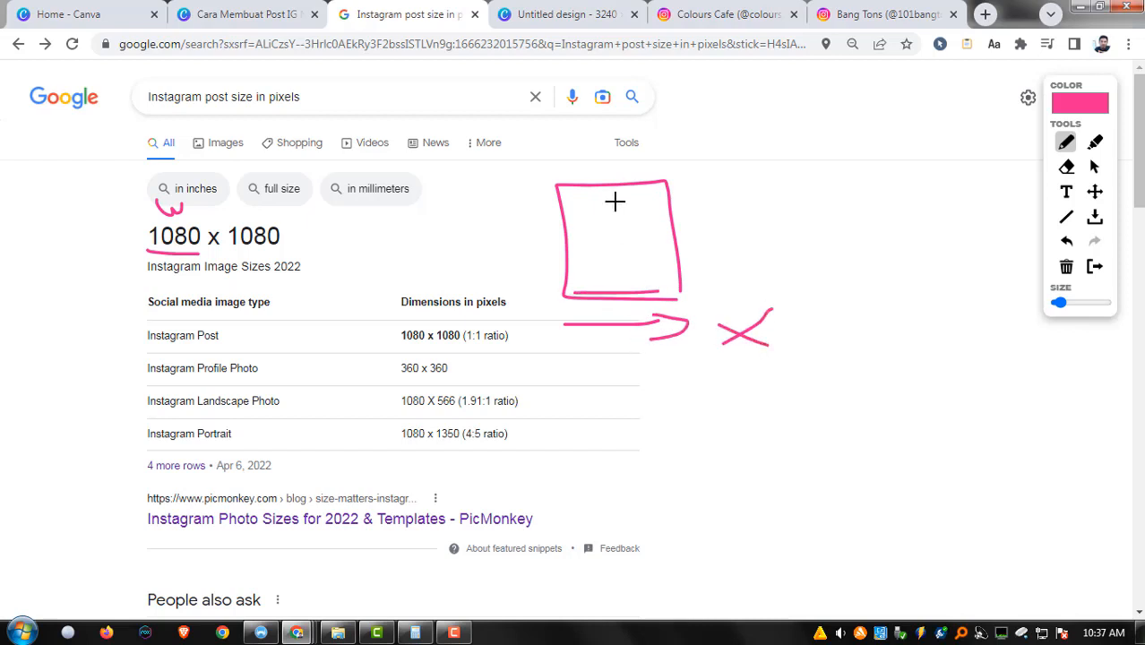
pyautogui.moveTo(586, 176); pyautogui.dragTo(670, 167)
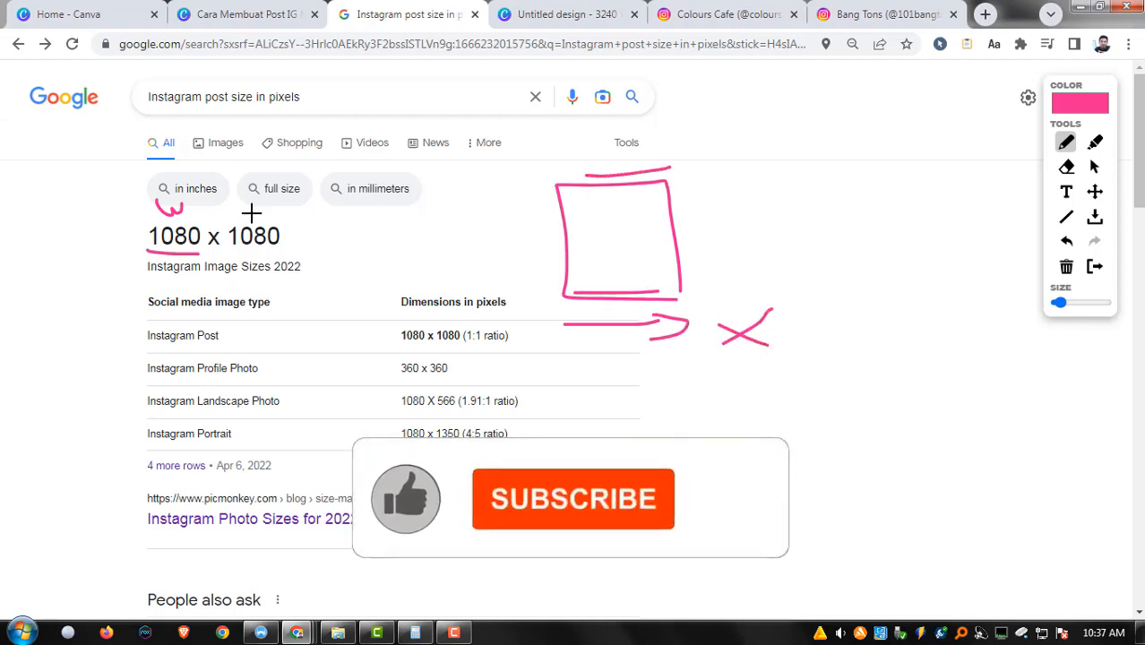
# Label the second 1080 as H and mark the square's left and right sides with vertical lines.
pyautogui.moveTo(248, 198); pyautogui.dragTo(246, 217)
pyautogui.moveTo(247, 207)
pyautogui.mouseDown()
pyautogui.moveTo(267, 184)
pyautogui.moveTo(280, 219)
pyautogui.mouseUp()
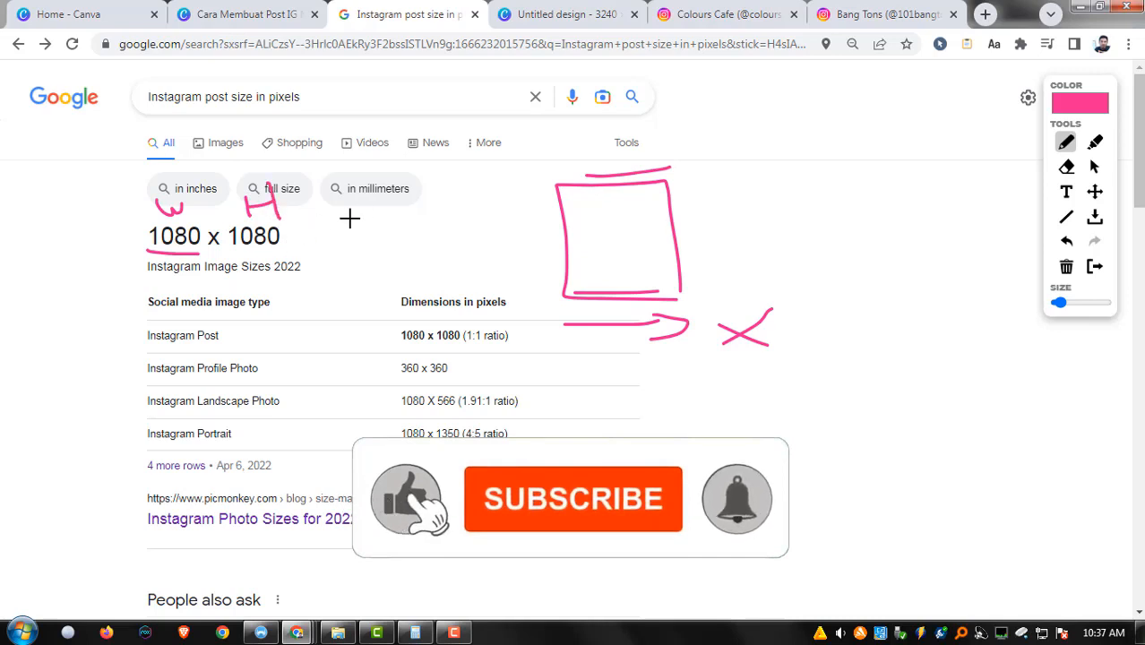
pyautogui.click(556, 279)
pyautogui.moveTo(550, 207); pyautogui.dragTo(555, 280)
pyautogui.moveTo(705, 203); pyautogui.dragTo(715, 262)
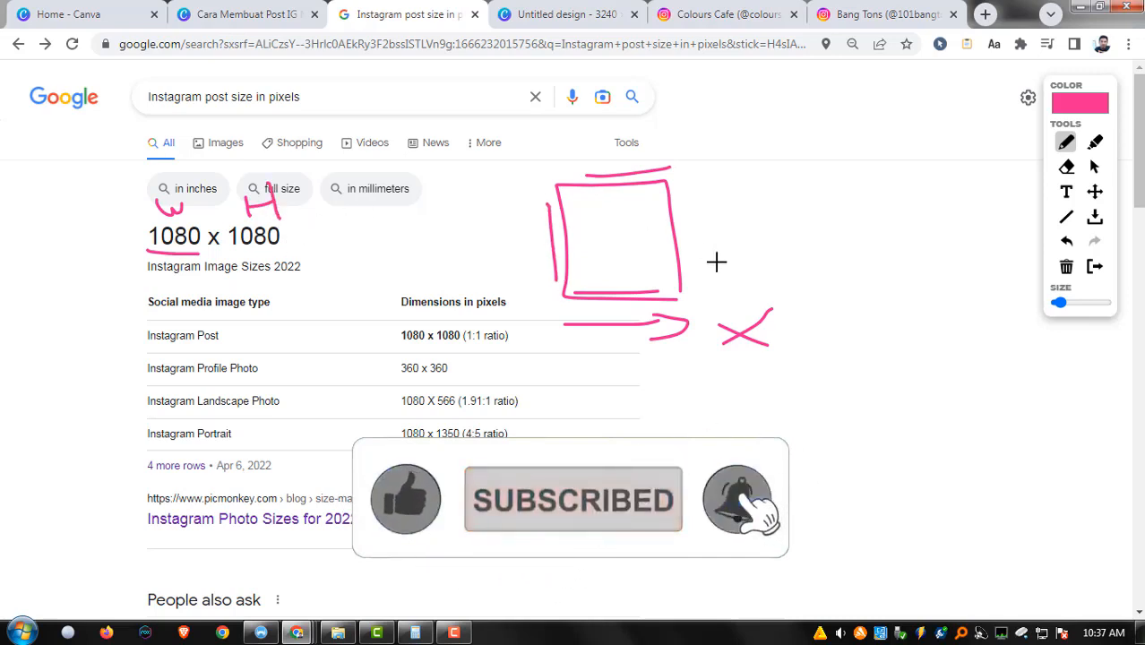
# Label the square's horizontal sides W and its vertical sides H, and draw an upward arrow labelled Y beside it.
pyautogui.moveTo(600, 265); pyautogui.dragTo(631, 254)
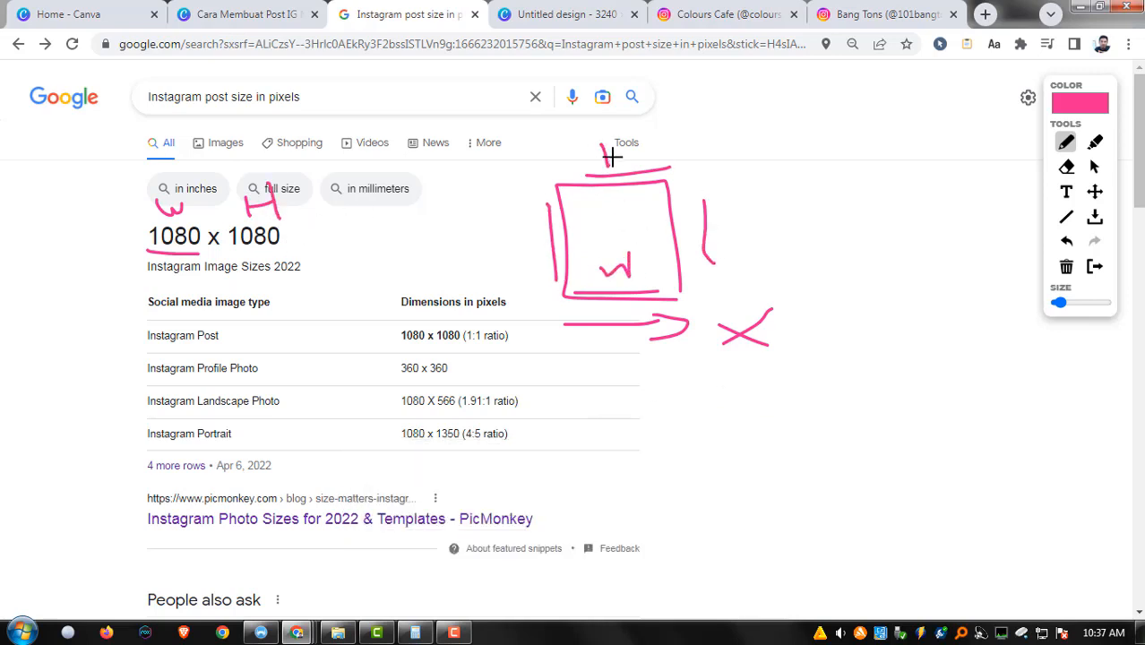
pyautogui.moveTo(613, 157); pyautogui.dragTo(625, 134)
pyautogui.moveTo(492, 229)
pyautogui.mouseDown()
pyautogui.moveTo(496, 256)
pyautogui.moveTo(515, 235)
pyautogui.mouseUp()
pyautogui.moveTo(513, 217); pyautogui.dragTo(518, 256)
pyautogui.moveTo(718, 215)
pyautogui.mouseDown()
pyautogui.moveTo(722, 234)
pyautogui.moveTo(737, 226)
pyautogui.moveTo(741, 241)
pyautogui.mouseUp()
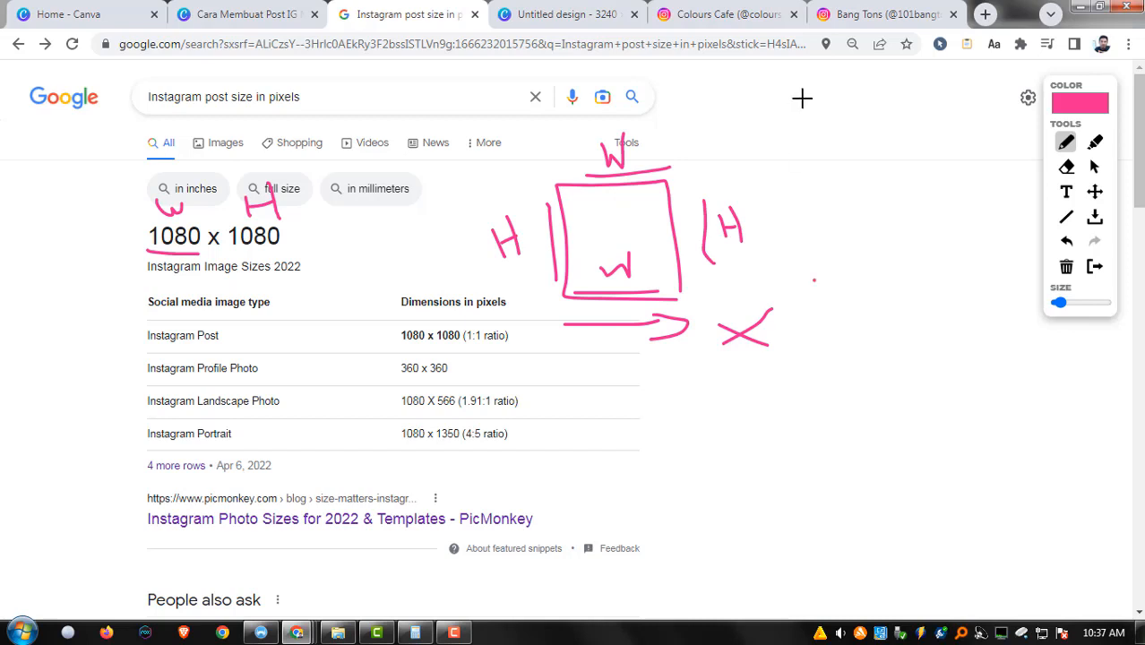
pyautogui.moveTo(803, 98)
pyautogui.mouseDown()
pyautogui.moveTo(849, 95)
pyautogui.moveTo(848, 126)
pyautogui.mouseUp()
pyautogui.moveTo(850, 90); pyautogui.dragTo(853, 152)
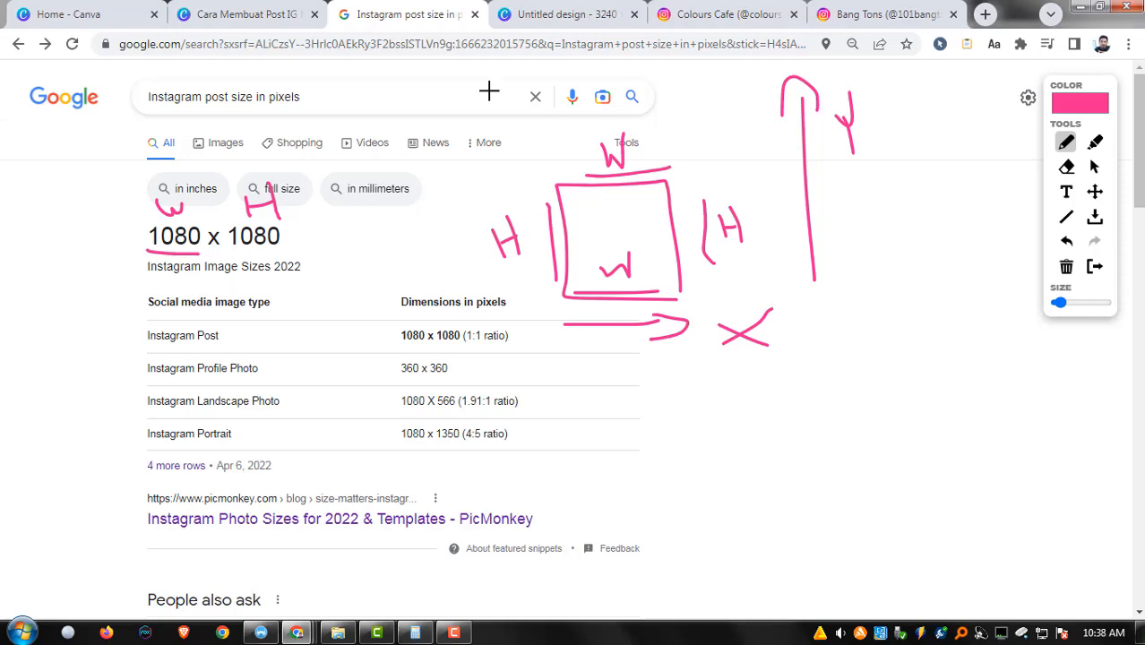
# Return to the Instagram palette post and browse its remaining slides to the end, then back to palette 06.
pyautogui.click(695, 16)
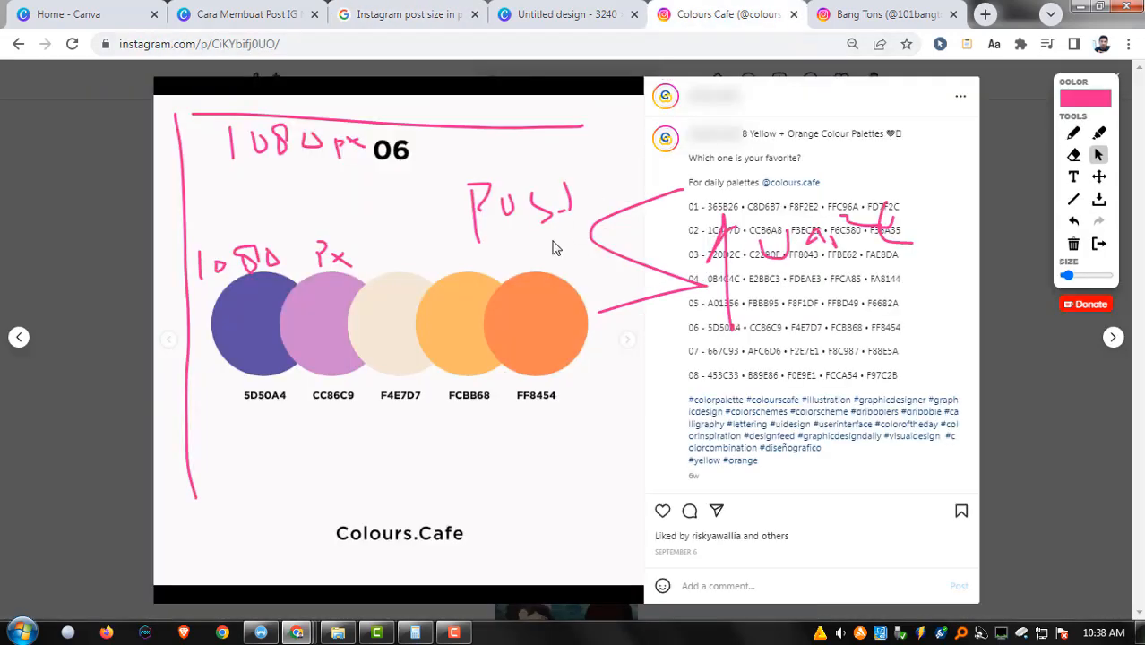
pyautogui.click(630, 360)
pyautogui.click(630, 358)
pyautogui.click(632, 357)
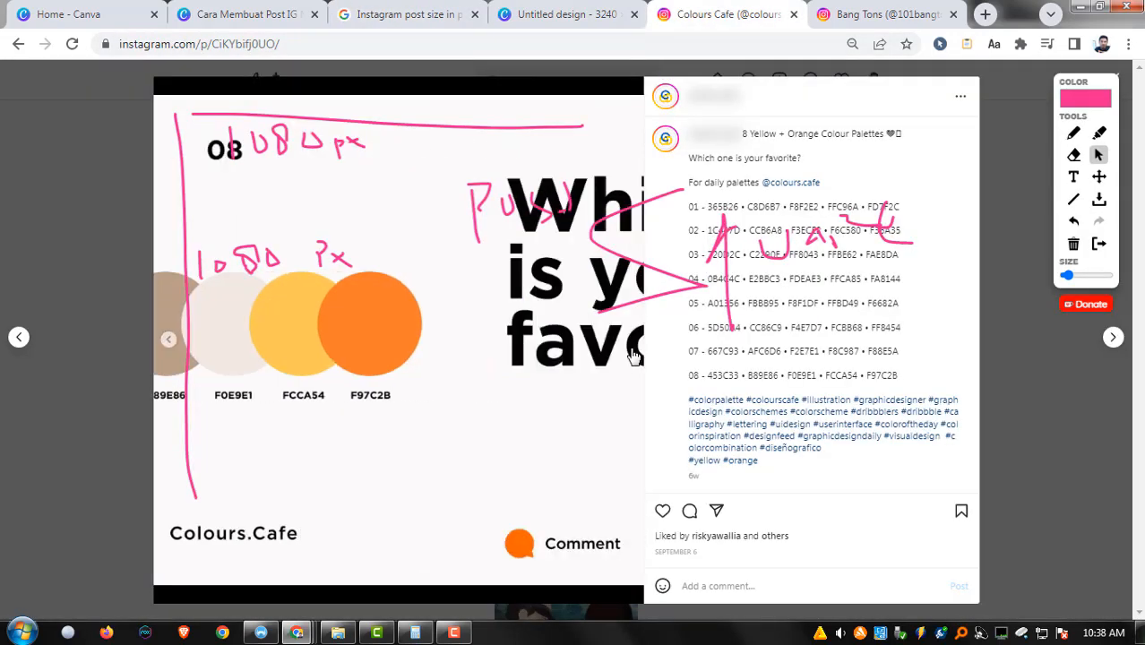
pyautogui.click(169, 342)
pyautogui.click(168, 341)
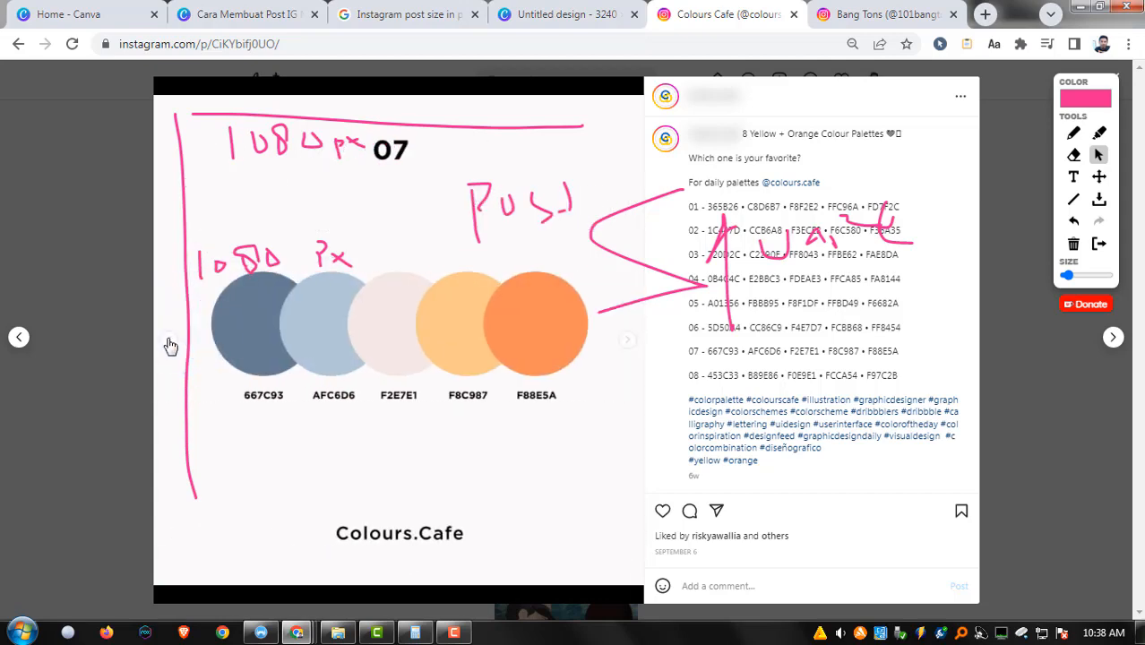
pyautogui.click(169, 341)
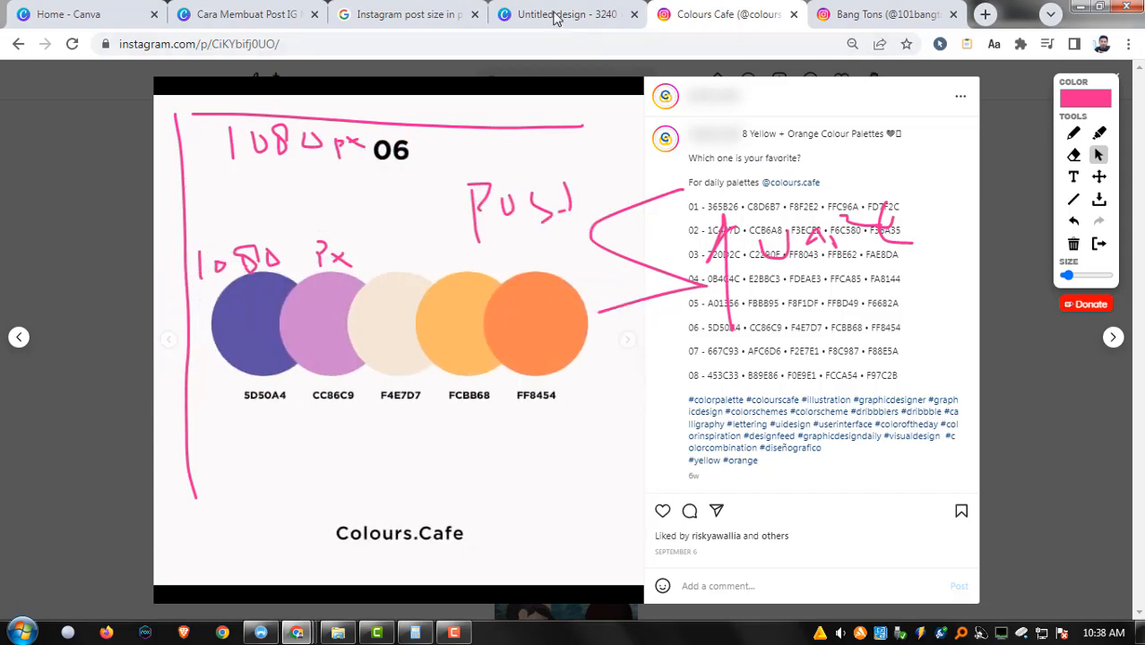
# Switch to the Canva thumbnail design, circle the numbers 1, 2 and 3 on the connected photos, and write a width mark above each.
pyautogui.click(273, 16)
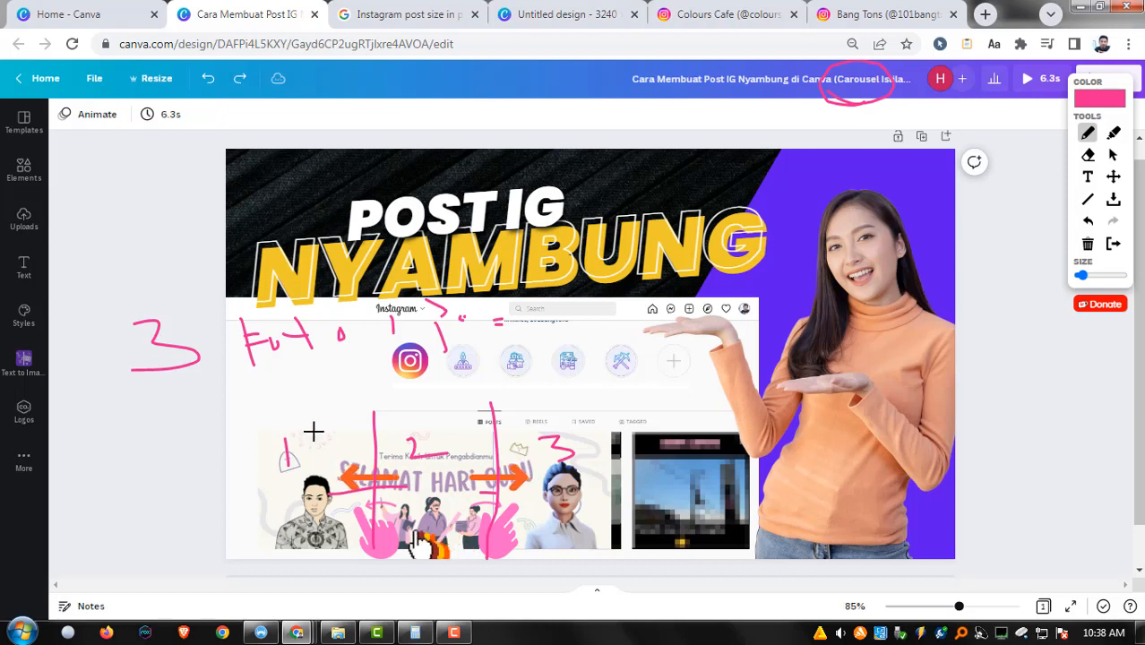
pyautogui.moveTo(291, 418); pyautogui.dragTo(294, 419)
pyautogui.moveTo(421, 424)
pyautogui.mouseDown()
pyautogui.moveTo(431, 432)
pyautogui.moveTo(416, 427)
pyautogui.mouseUp()
pyautogui.moveTo(540, 434)
pyautogui.mouseDown()
pyautogui.moveTo(590, 452)
pyautogui.moveTo(561, 425)
pyautogui.mouseUp()
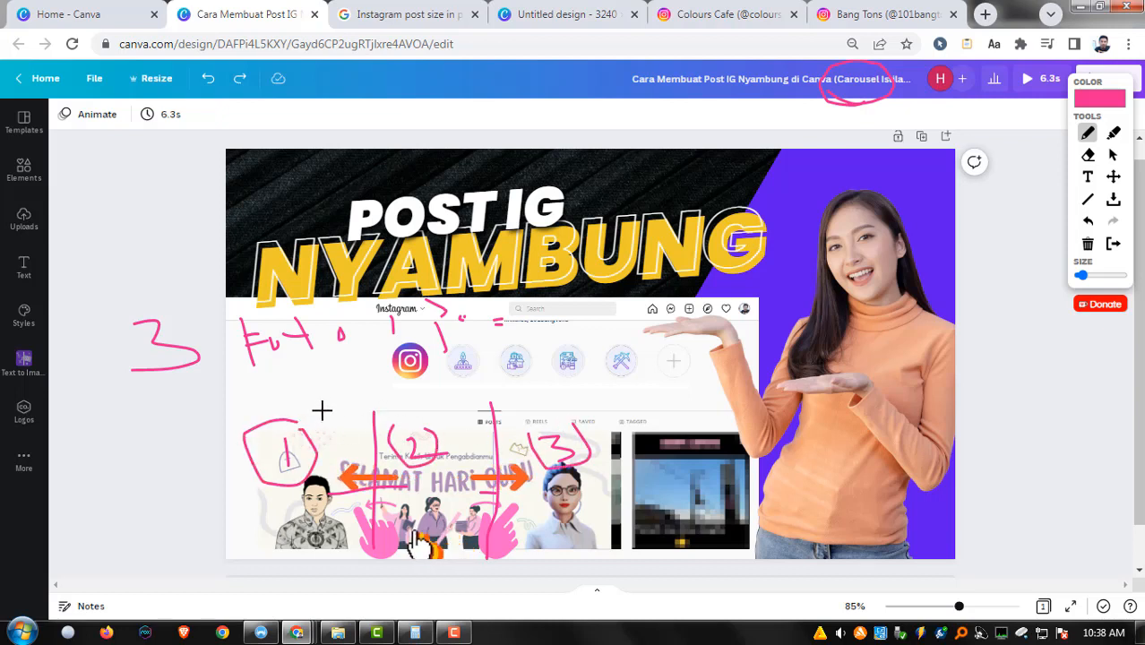
pyautogui.moveTo(306, 399); pyautogui.dragTo(328, 400)
pyautogui.moveTo(405, 392)
pyautogui.mouseDown()
pyautogui.moveTo(405, 410)
pyautogui.moveTo(441, 391)
pyautogui.mouseUp()
pyautogui.moveTo(527, 408); pyautogui.dragTo(559, 400)
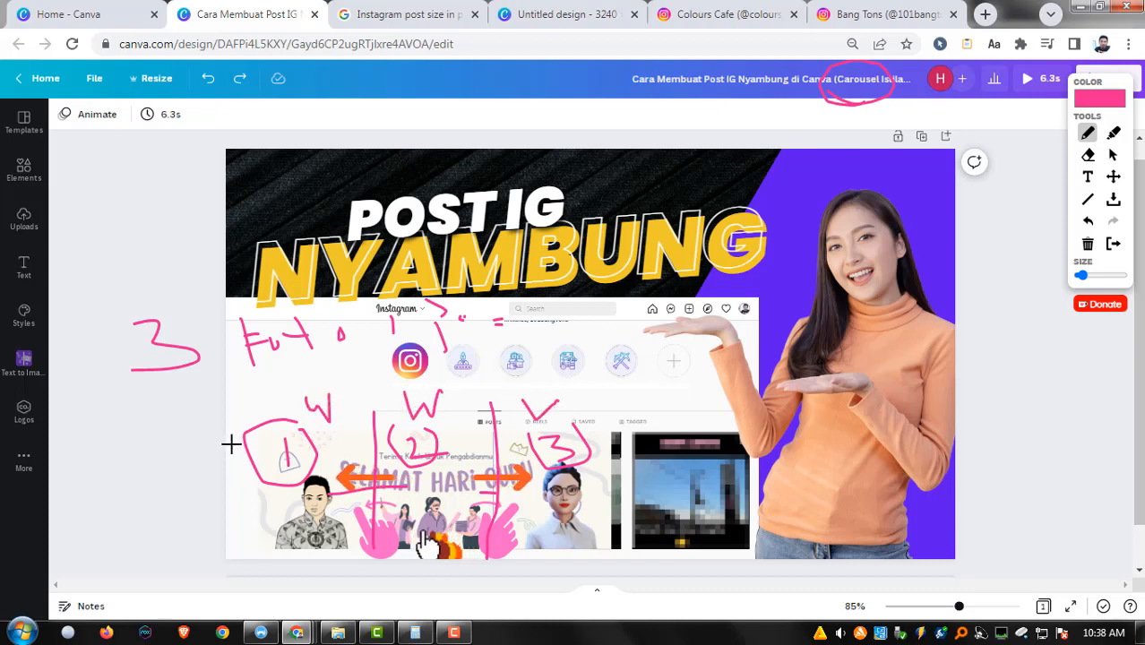
# Draw a vertical double-headed arrow along the left side of the first photo and label it H.
pyautogui.moveTo(235, 432)
pyautogui.mouseDown()
pyautogui.moveTo(242, 549)
pyautogui.moveTo(250, 536)
pyautogui.mouseUp()
pyautogui.moveTo(212, 467); pyautogui.dragTo(248, 441)
pyautogui.moveTo(171, 463); pyautogui.dragTo(182, 508)
pyautogui.moveTo(182, 493); pyautogui.dragTo(200, 485)
pyautogui.moveTo(197, 462); pyautogui.dragTo(203, 520)
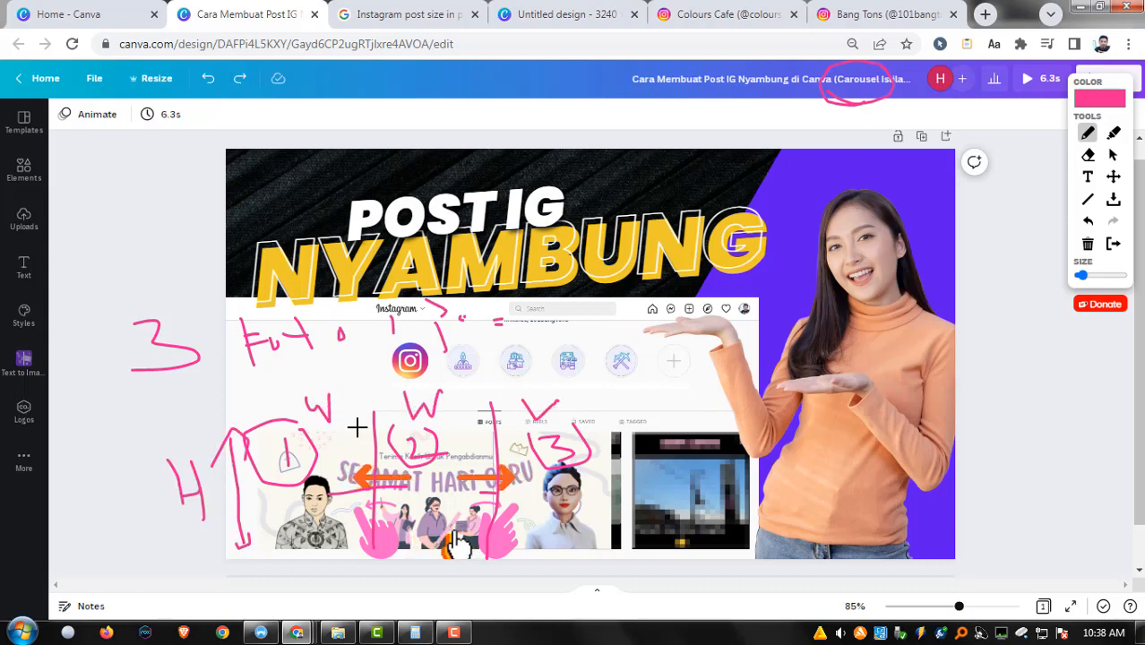
# Return to the Instagram post size search results and calculate 1080 * 3 in Calculator.
pyautogui.click(406, 15)
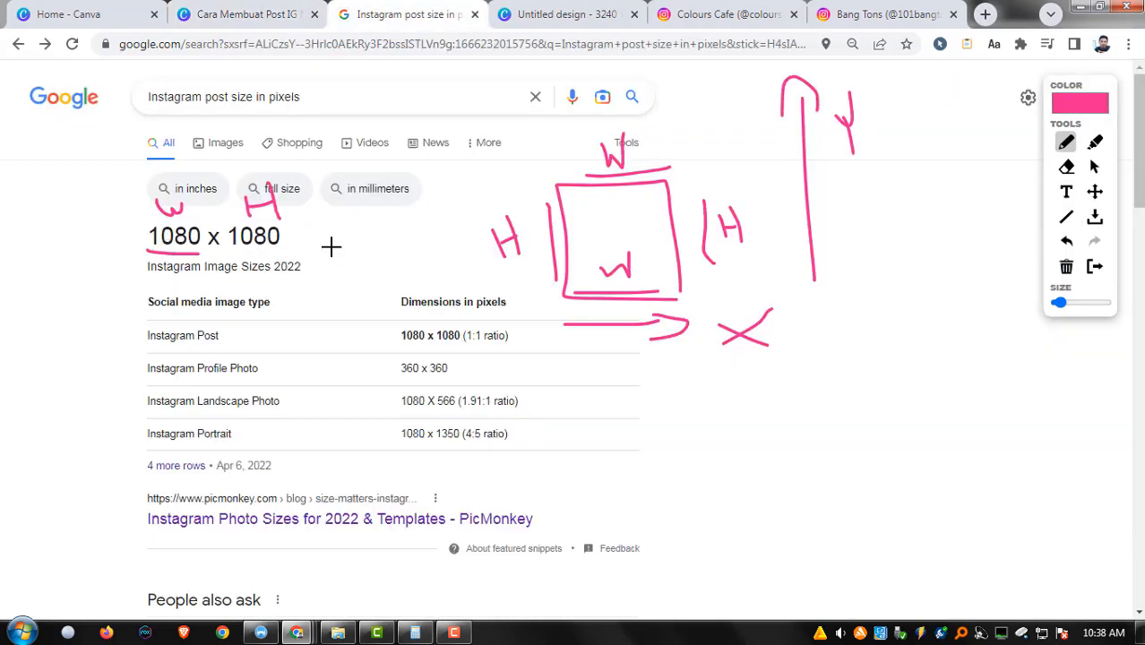
pyautogui.moveTo(331, 247)
pyautogui.mouseDown()
pyautogui.moveTo(334, 271)
pyautogui.moveTo(385, 244)
pyautogui.moveTo(411, 278)
pyautogui.moveTo(453, 277)
pyautogui.mouseUp()
pyautogui.moveTo(453, 257)
pyautogui.mouseDown()
pyautogui.moveTo(431, 278)
pyautogui.moveTo(500, 287)
pyautogui.mouseUp()
pyautogui.click(415, 633)
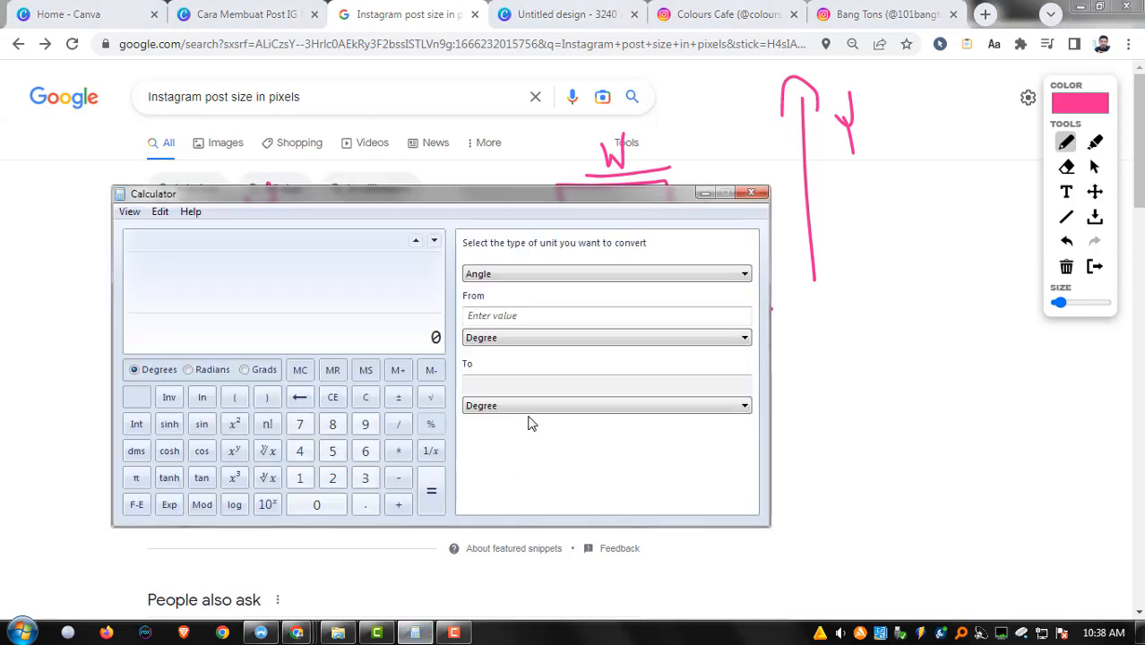
pyautogui.write('1080 * 3')
pyautogui.press('Return')
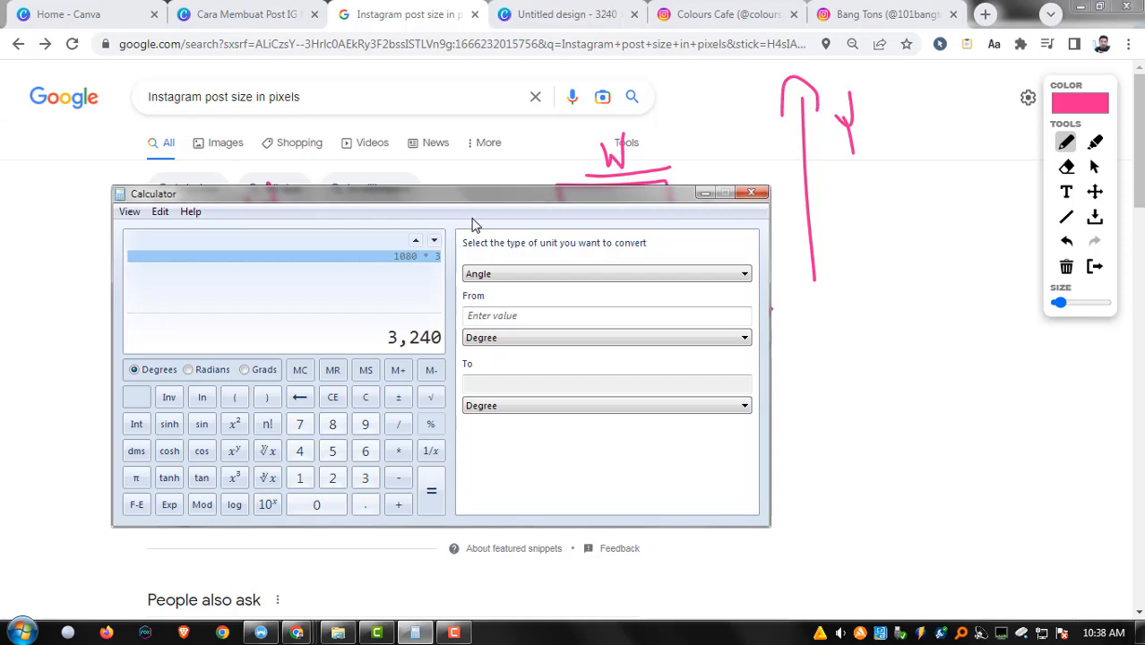
# Switch to the Canva thumbnail design, draw one frame around the three connected photos, and write 3240 above it.
pyautogui.click(242, 14)
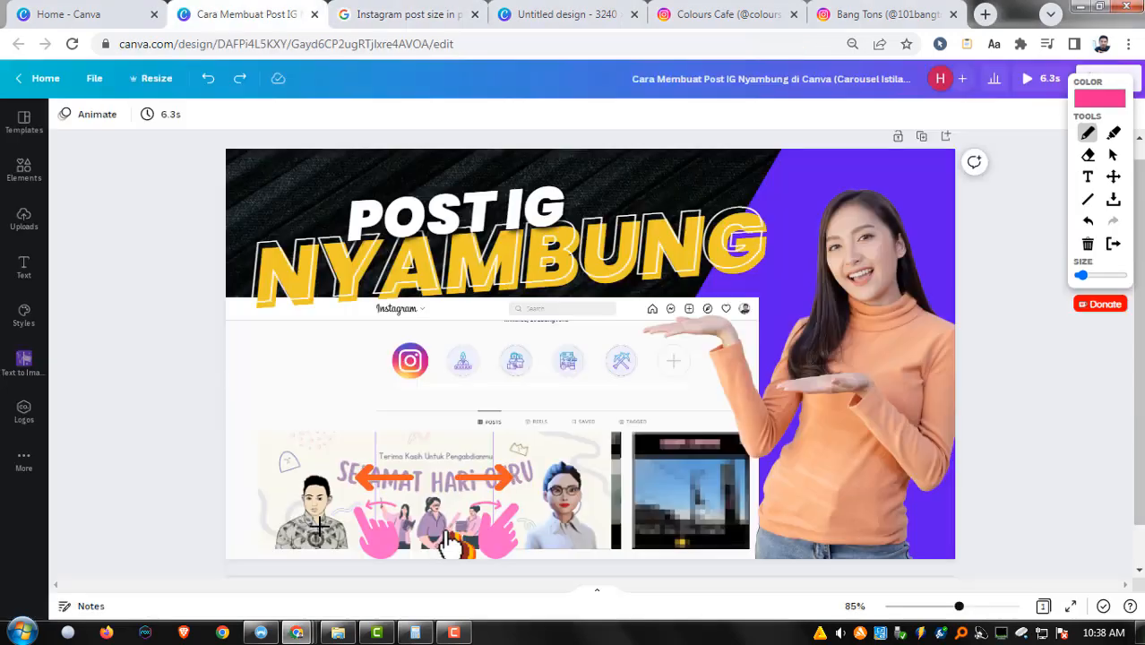
pyautogui.moveTo(256, 421)
pyautogui.mouseDown()
pyautogui.moveTo(263, 534)
pyautogui.moveTo(594, 548)
pyautogui.moveTo(588, 434)
pyautogui.moveTo(260, 421)
pyautogui.mouseUp()
pyautogui.moveTo(336, 376)
pyautogui.mouseDown()
pyautogui.moveTo(333, 413)
pyautogui.moveTo(339, 382)
pyautogui.moveTo(452, 421)
pyautogui.mouseUp()
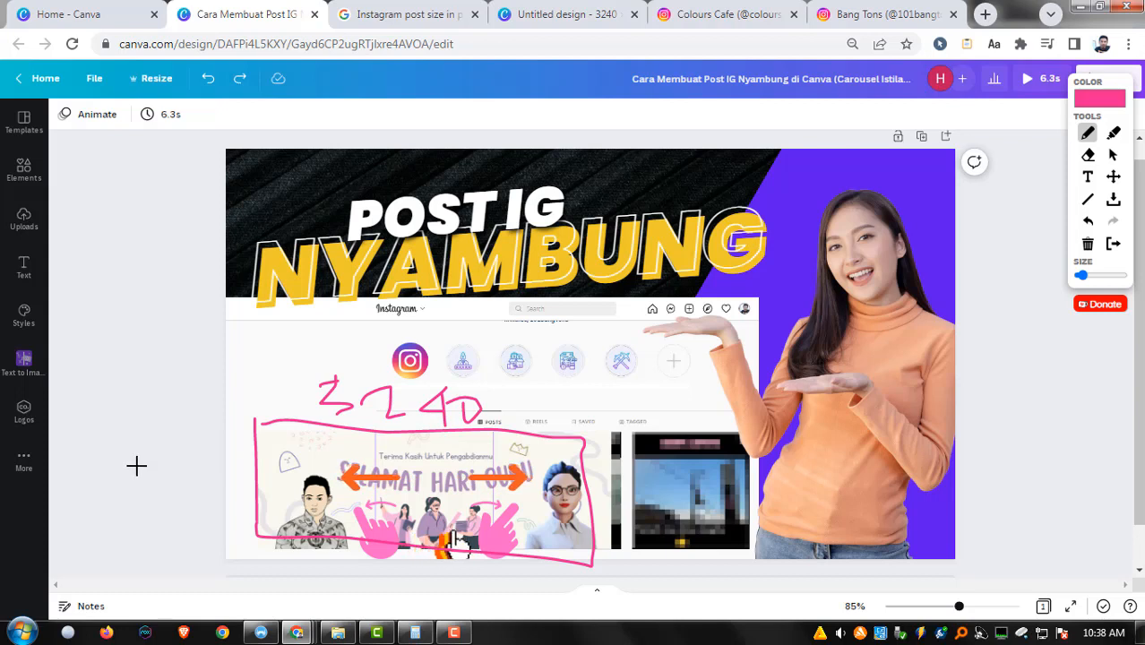
# Write 1080 and a vertical double-headed arrow beside the frame, and sketch a bracket and a right-pointing arrow above the photos.
pyautogui.moveTo(136, 462)
pyautogui.mouseDown()
pyautogui.moveTo(137, 495)
pyautogui.moveTo(189, 450)
pyautogui.moveTo(233, 479)
pyautogui.moveTo(235, 462)
pyautogui.mouseUp()
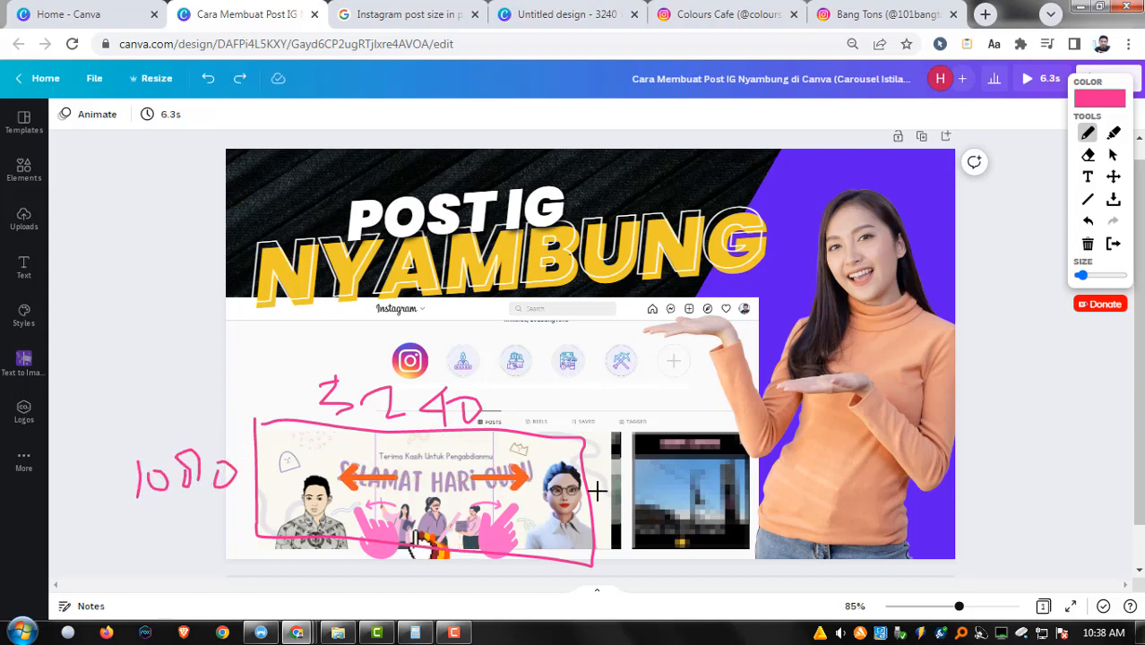
pyautogui.moveTo(238, 422); pyautogui.dragTo(241, 551)
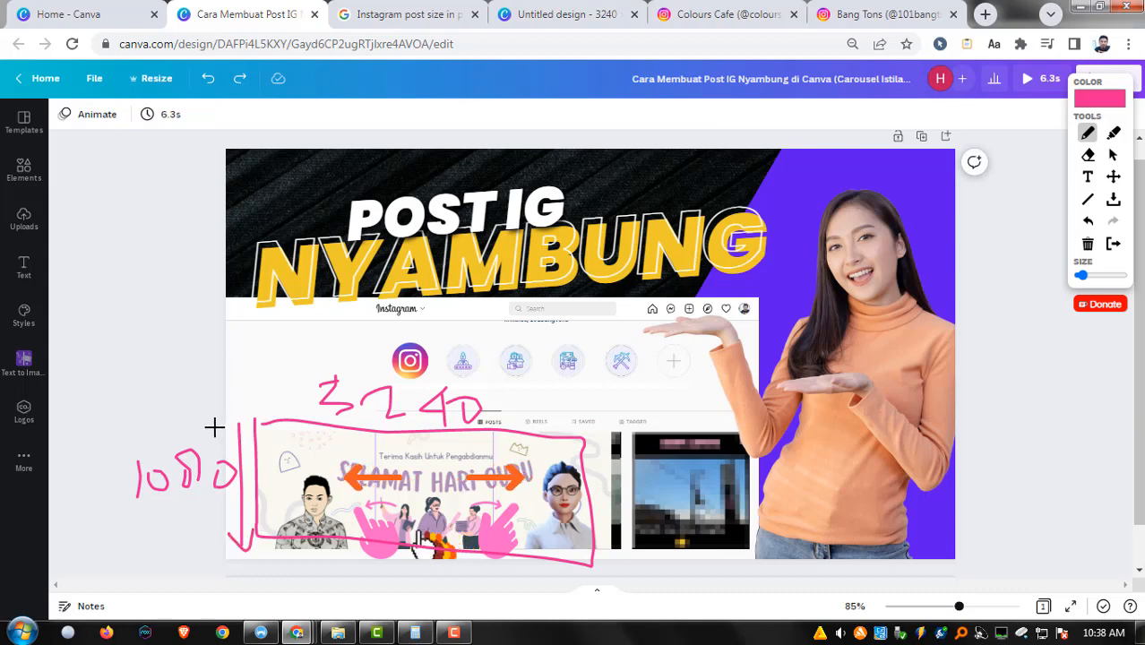
pyautogui.moveTo(216, 439)
pyautogui.mouseDown()
pyautogui.moveTo(251, 435)
pyautogui.moveTo(293, 398)
pyautogui.mouseUp()
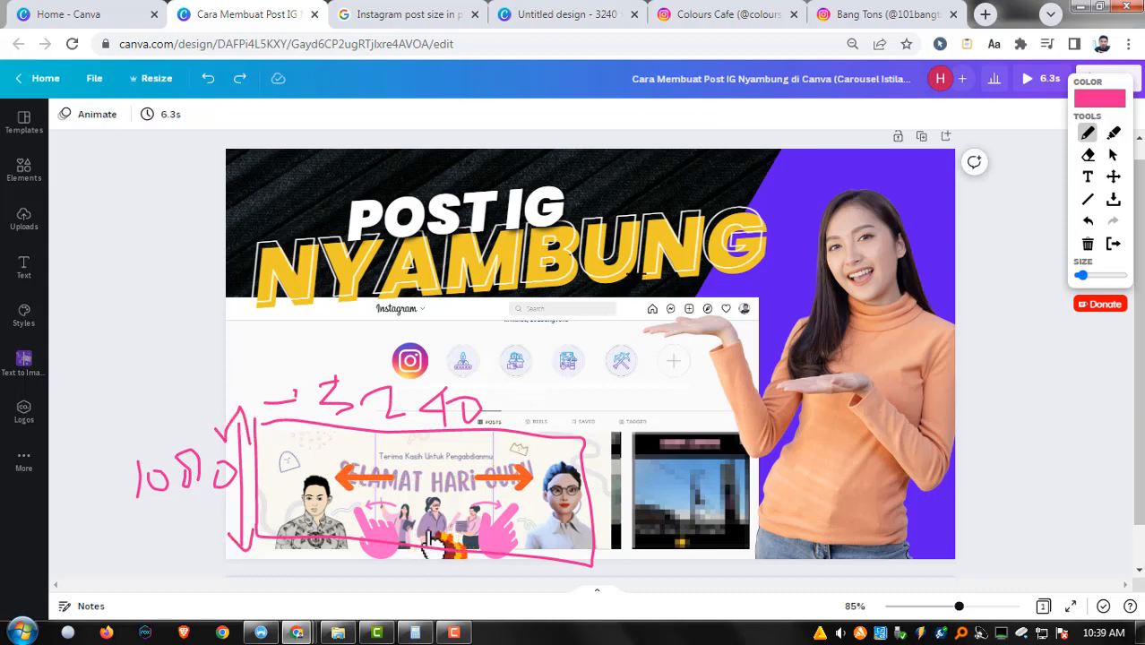
pyautogui.moveTo(618, 344)
pyautogui.mouseDown()
pyautogui.moveTo(603, 299)
pyautogui.moveTo(581, 379)
pyautogui.mouseUp()
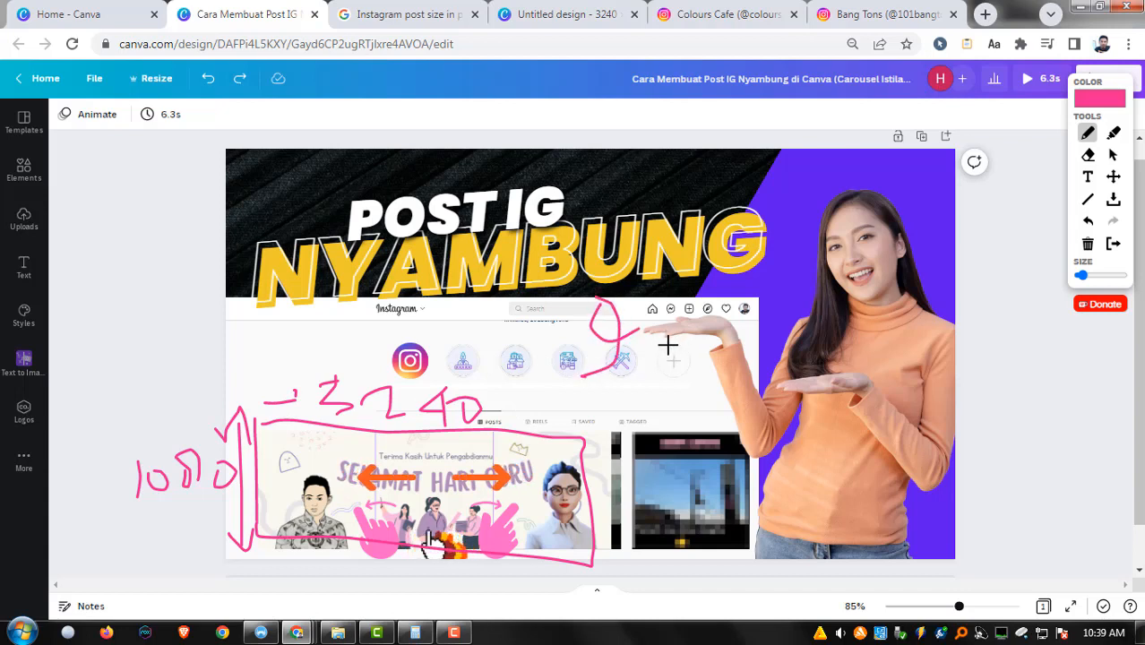
pyautogui.moveTo(685, 332); pyautogui.dragTo(780, 340)
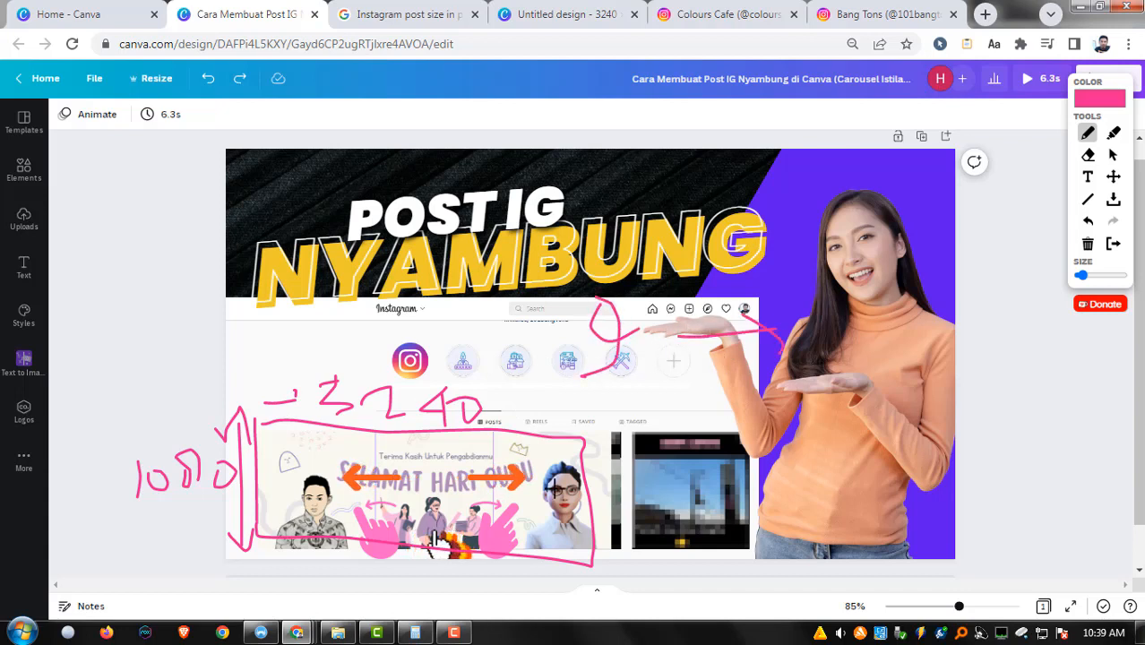
# Switch to the Instagram colour palette post and browse from palette 06 to its last slide.
pyautogui.click(717, 14)
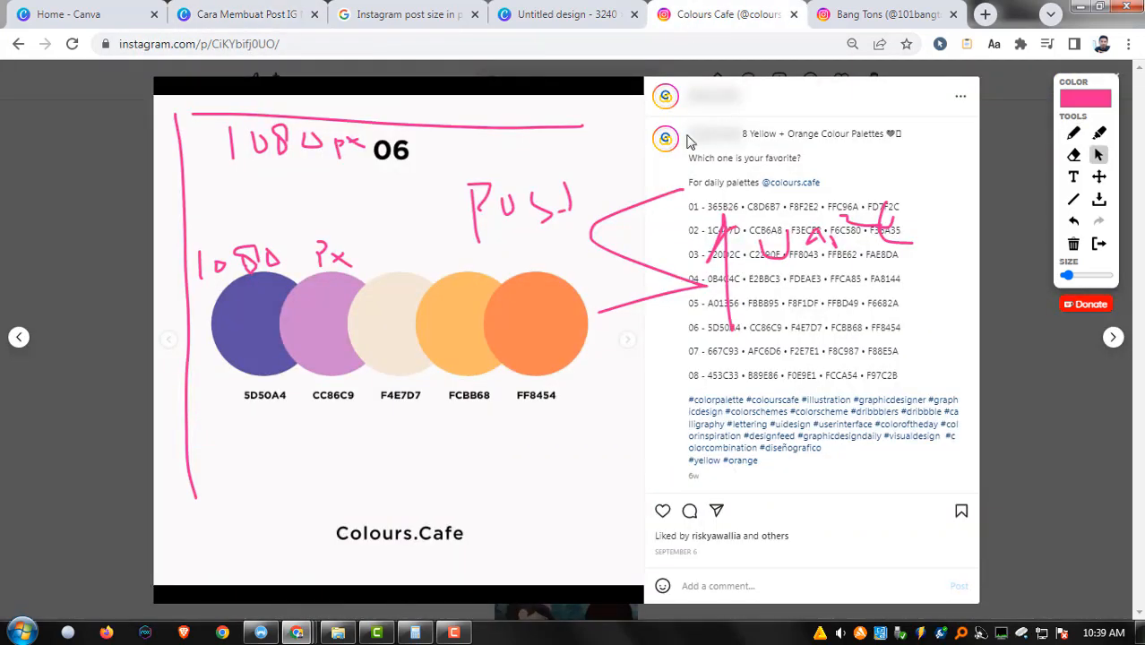
pyautogui.click(631, 343)
pyautogui.click(631, 342)
pyautogui.click(631, 342)
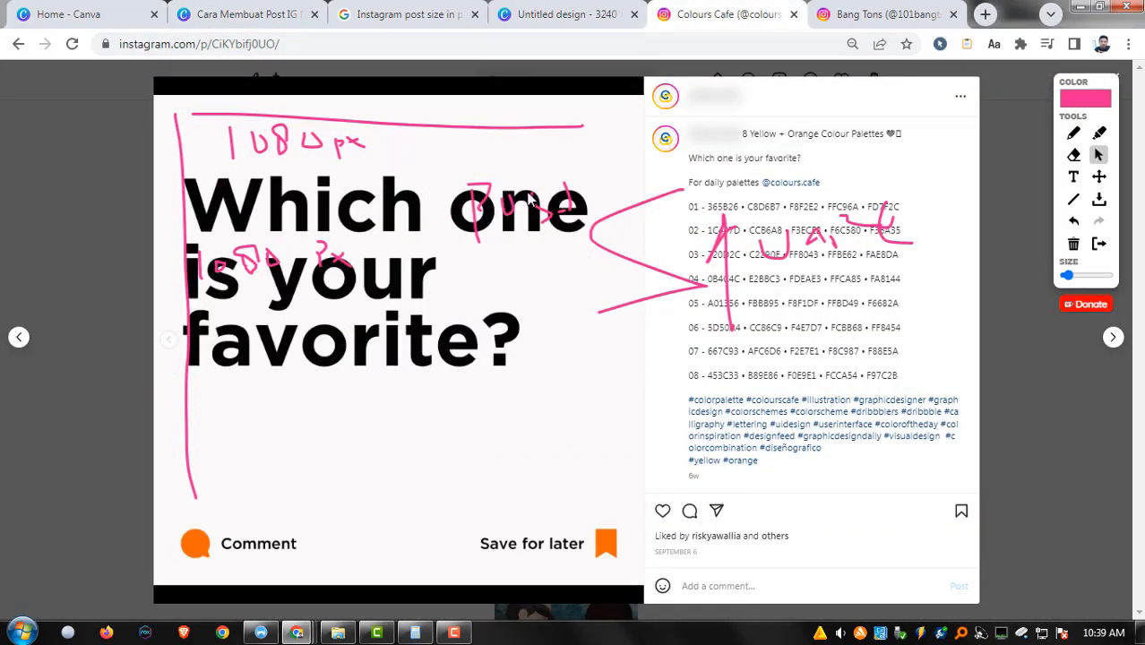
# Calculate 1080 * 10 in Calculator.
pyautogui.click(415, 633)
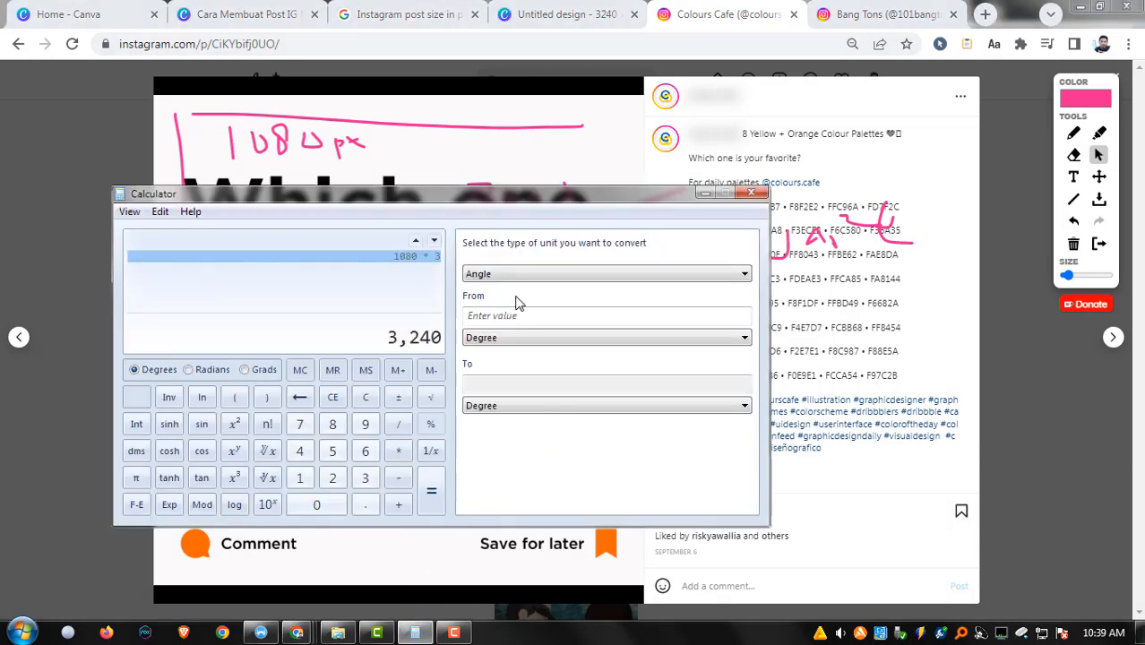
pyautogui.click(435, 260)
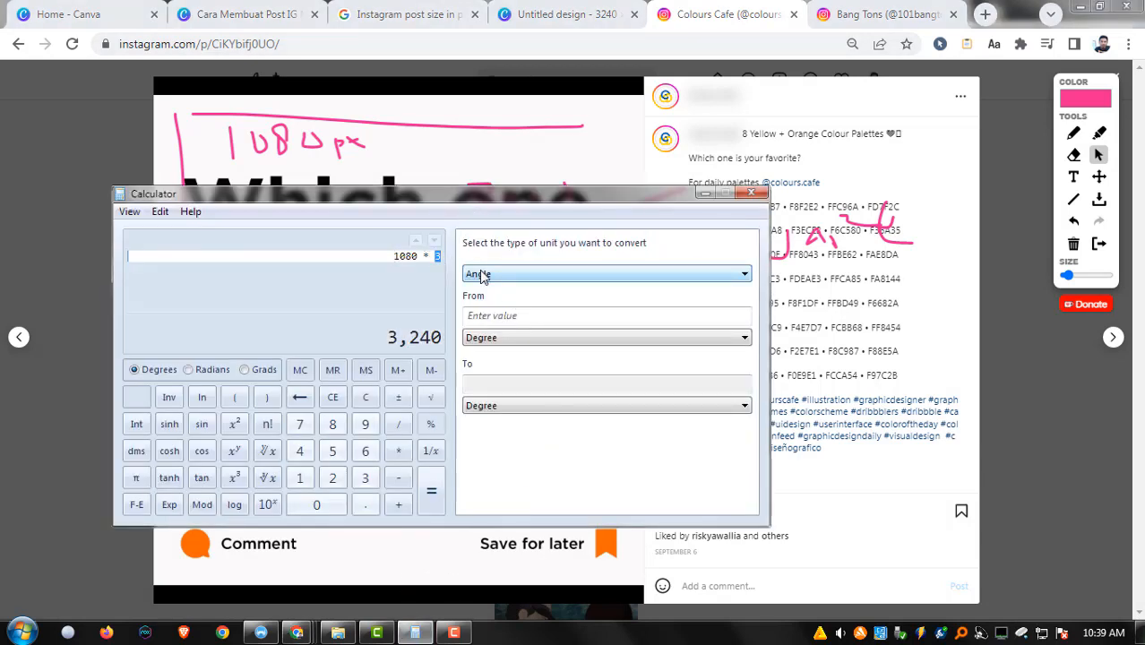
pyautogui.press('Return')
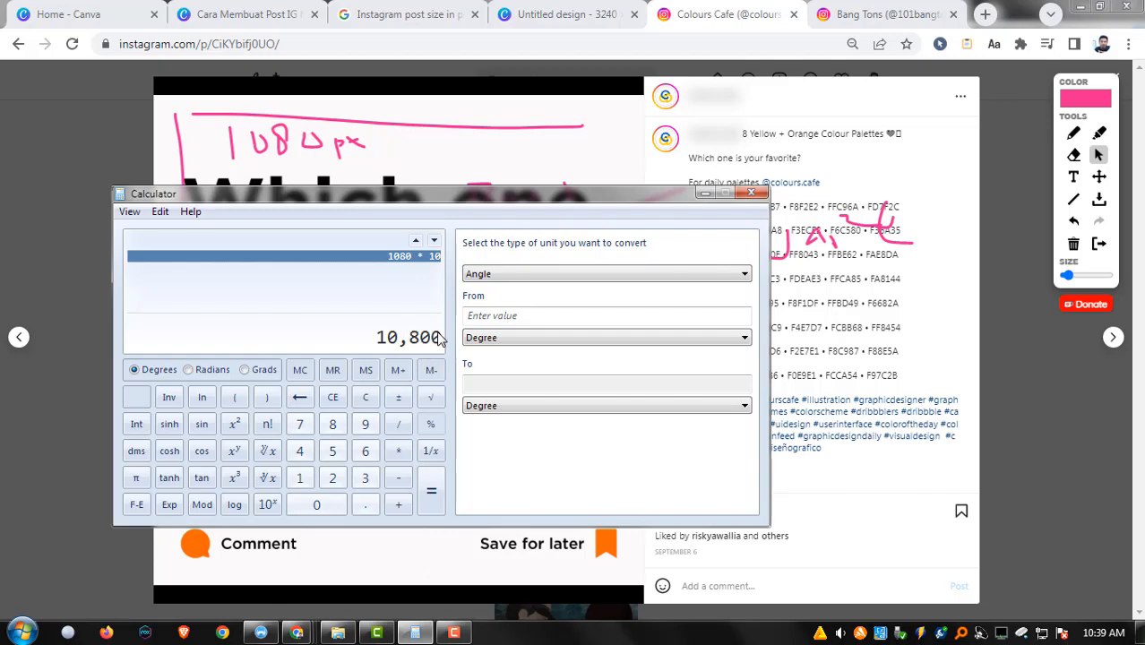
# Revisit the thumbnail design and go to the Canva home page with the custom size settings.
pyautogui.click(262, 14)
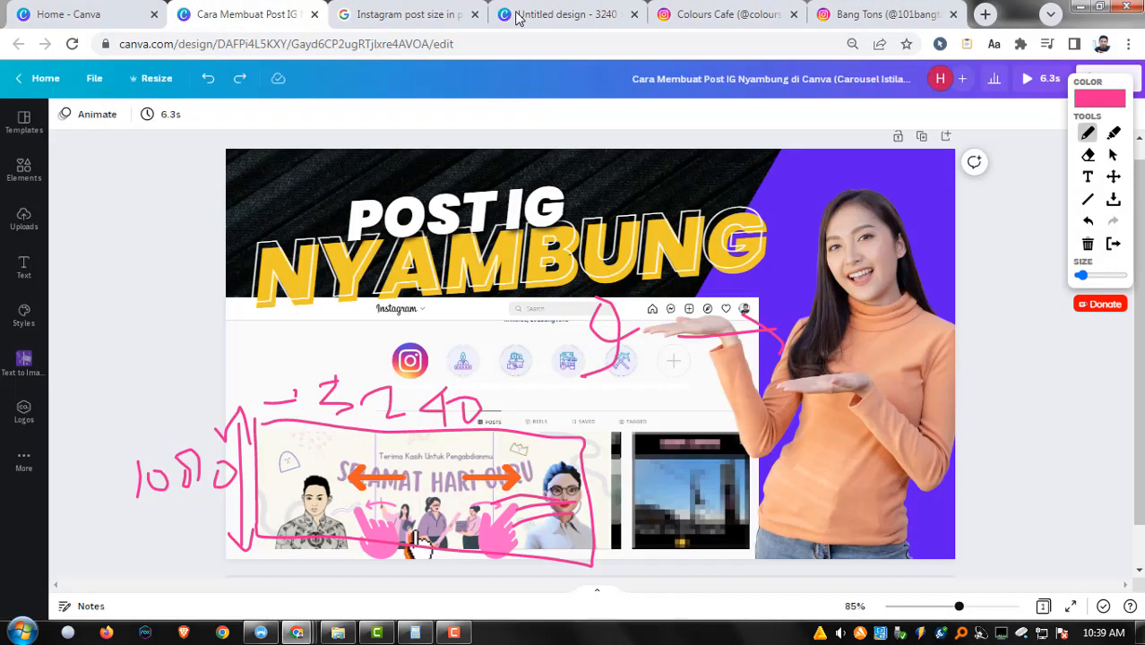
pyautogui.click(68, 15)
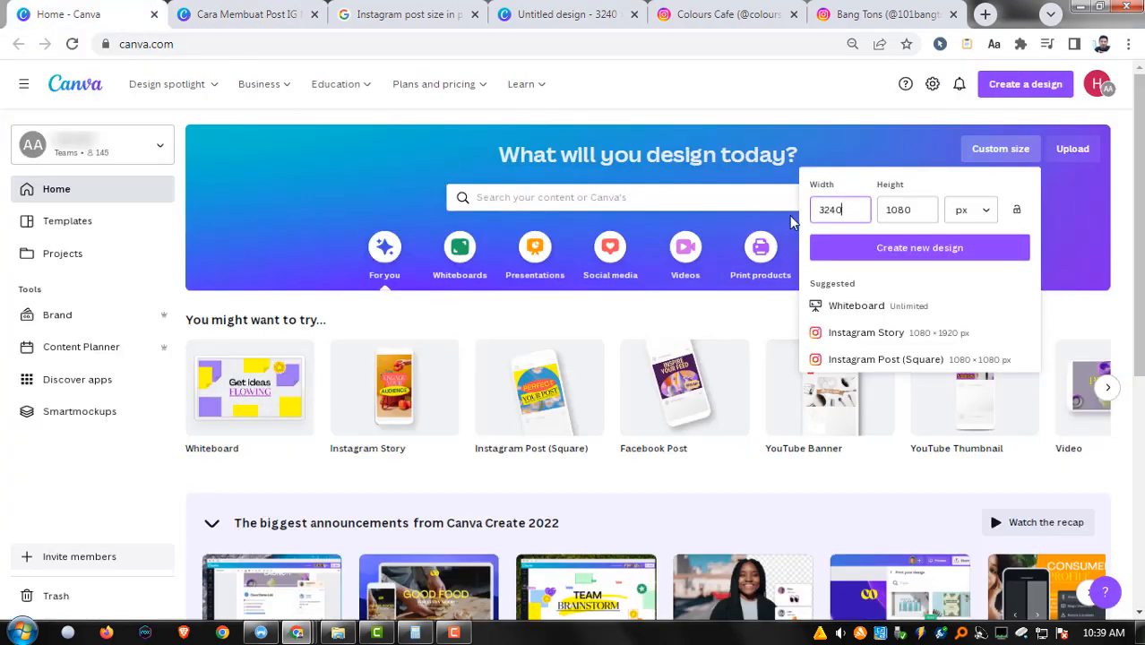
pyautogui.hotkey('alt', 'm')
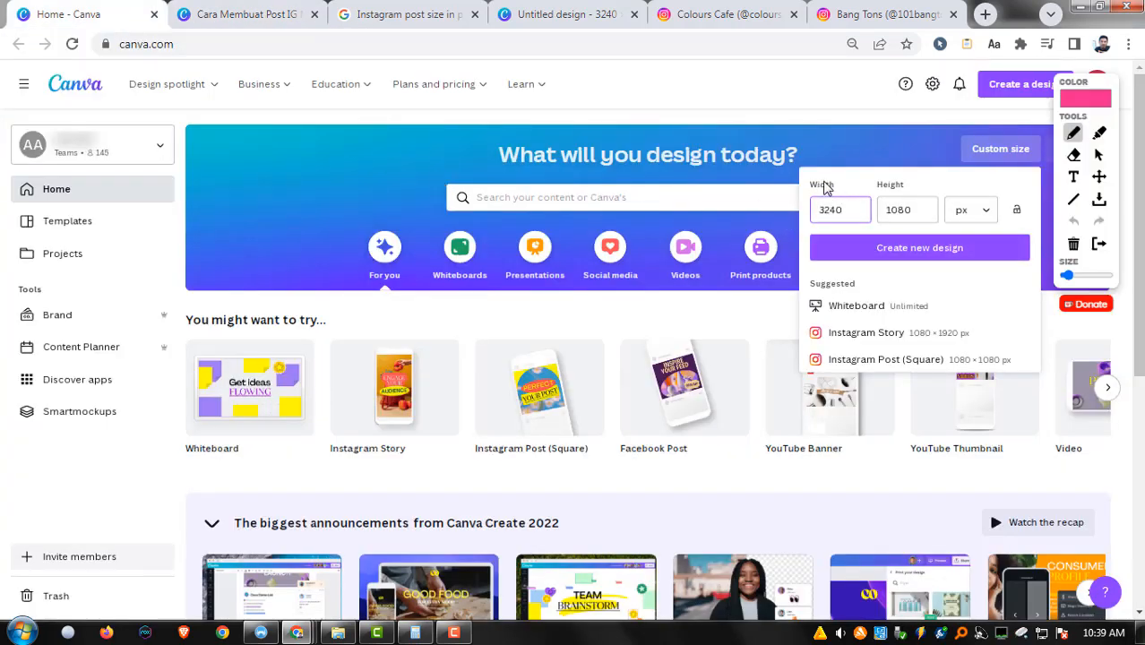
pyautogui.moveTo(828, 167)
pyautogui.mouseDown()
pyautogui.moveTo(803, 187)
pyautogui.moveTo(826, 197)
pyautogui.mouseUp()
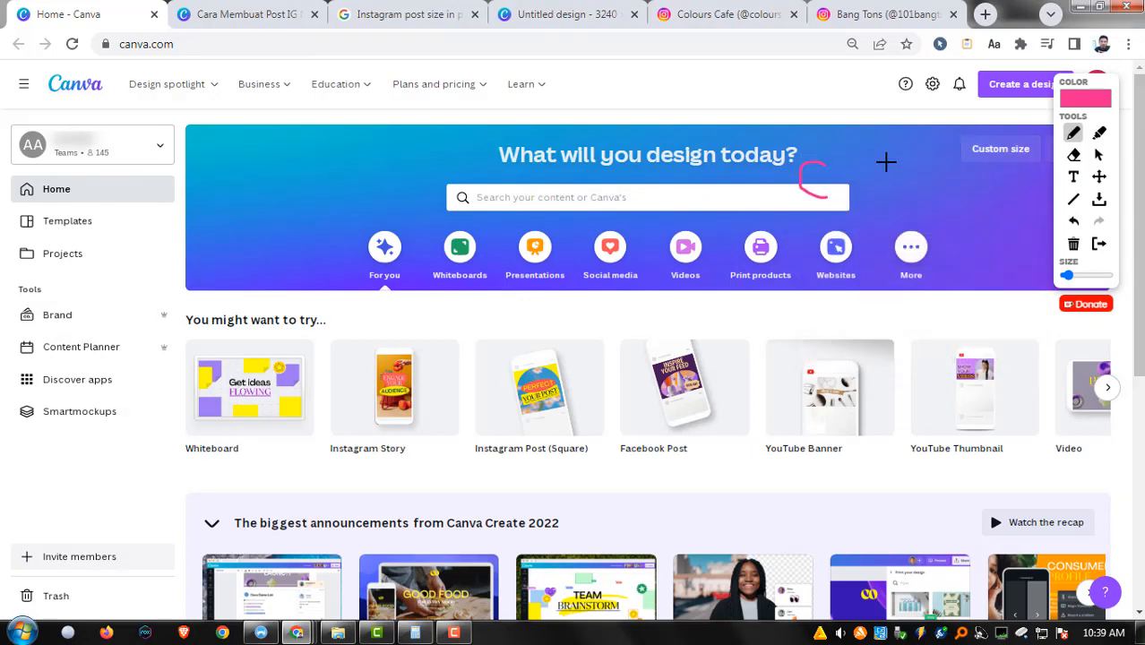
pyautogui.hotkey('alt', 'm')
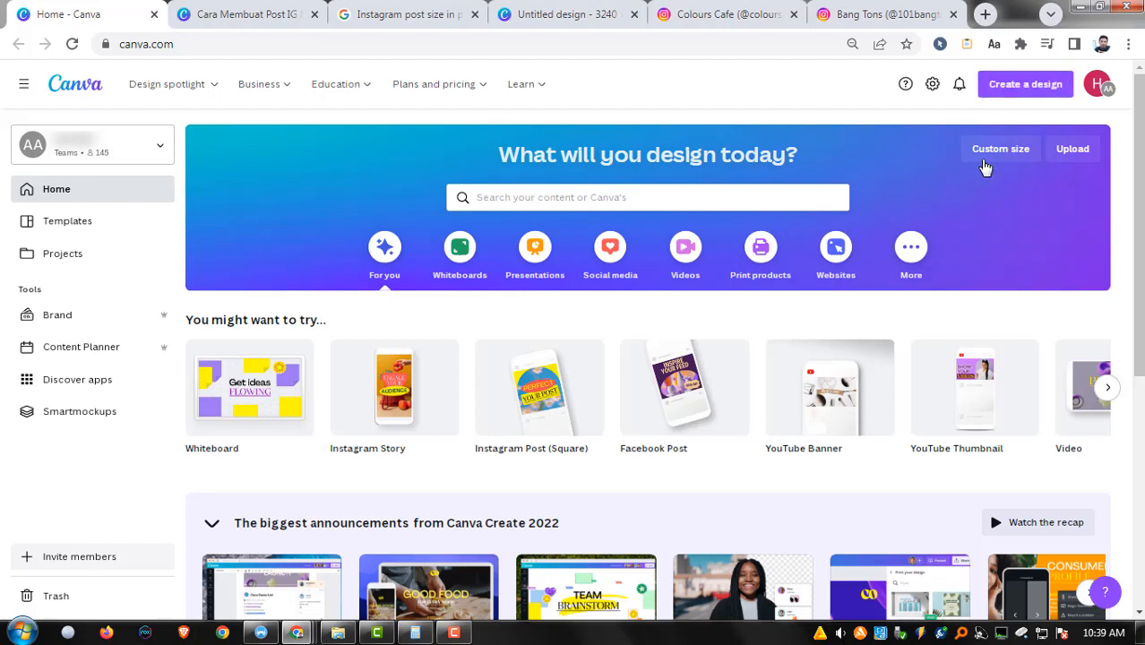
# Create a new custom-size design 3240 px wide and 1080 px high.
pyautogui.click(990, 158)
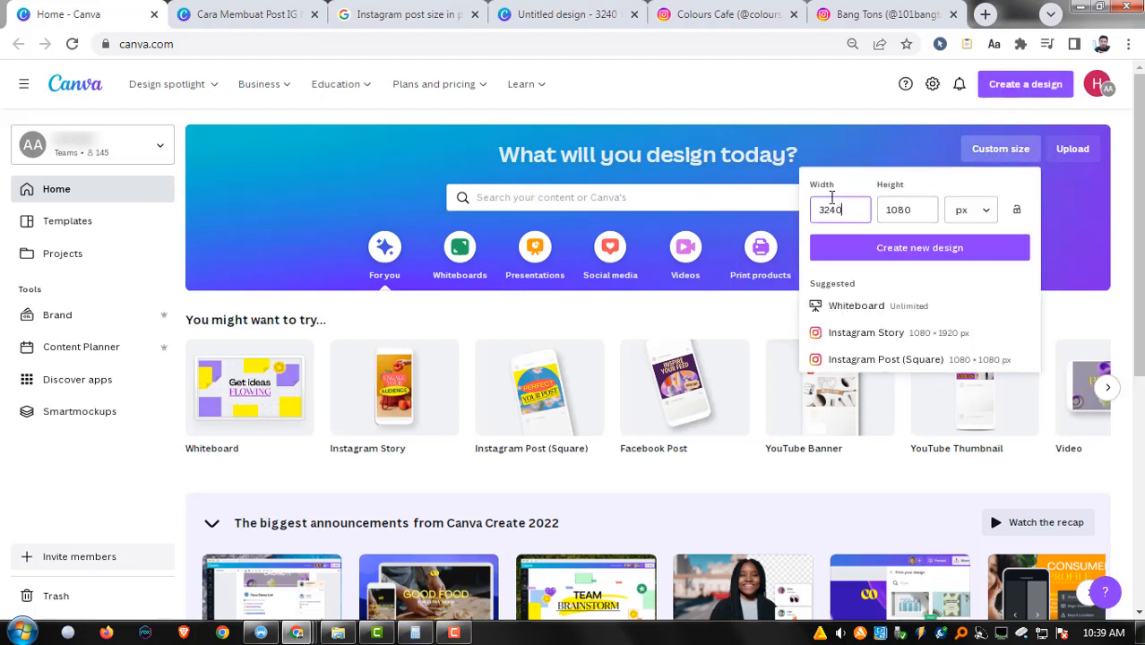
pyautogui.moveTo(861, 207); pyautogui.dragTo(811, 221)
pyautogui.press('Tab')
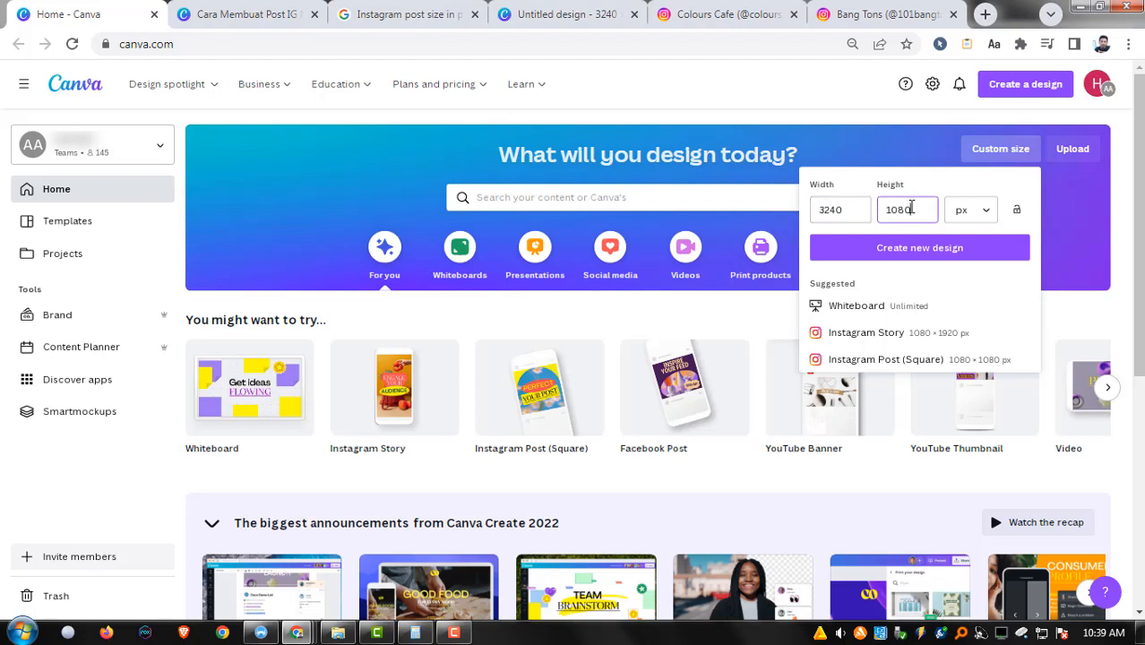
pyautogui.moveTo(922, 209); pyautogui.dragTo(879, 220)
pyautogui.click(896, 248)
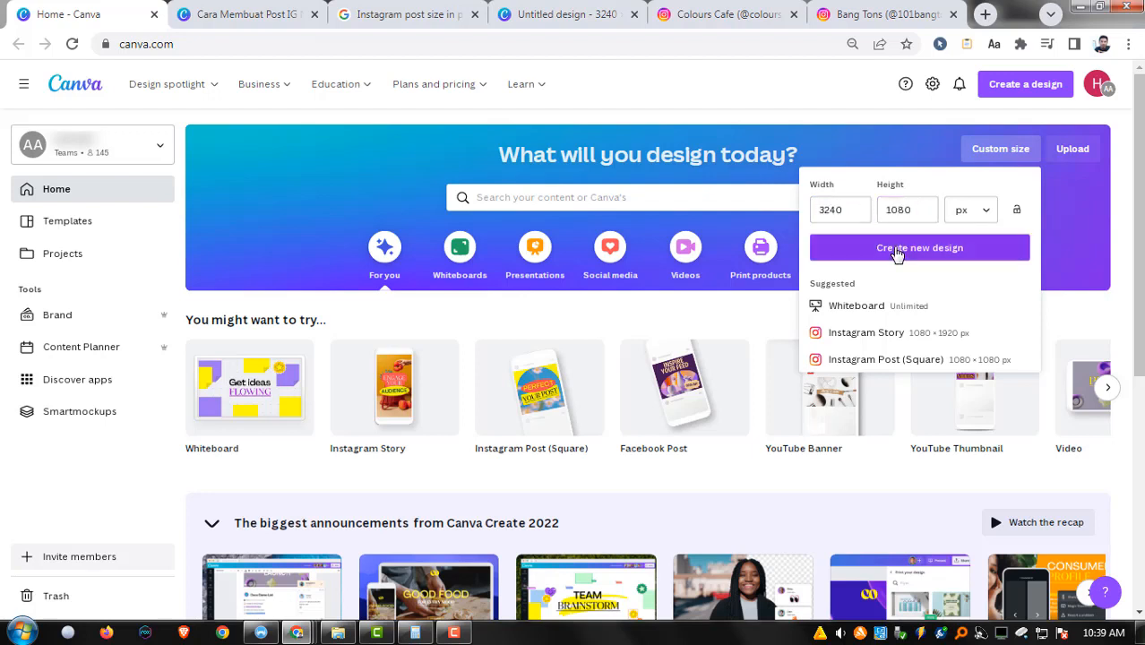
# Return to the thumbnail design and clear all pen marks from it.
pyautogui.click(371, 12)
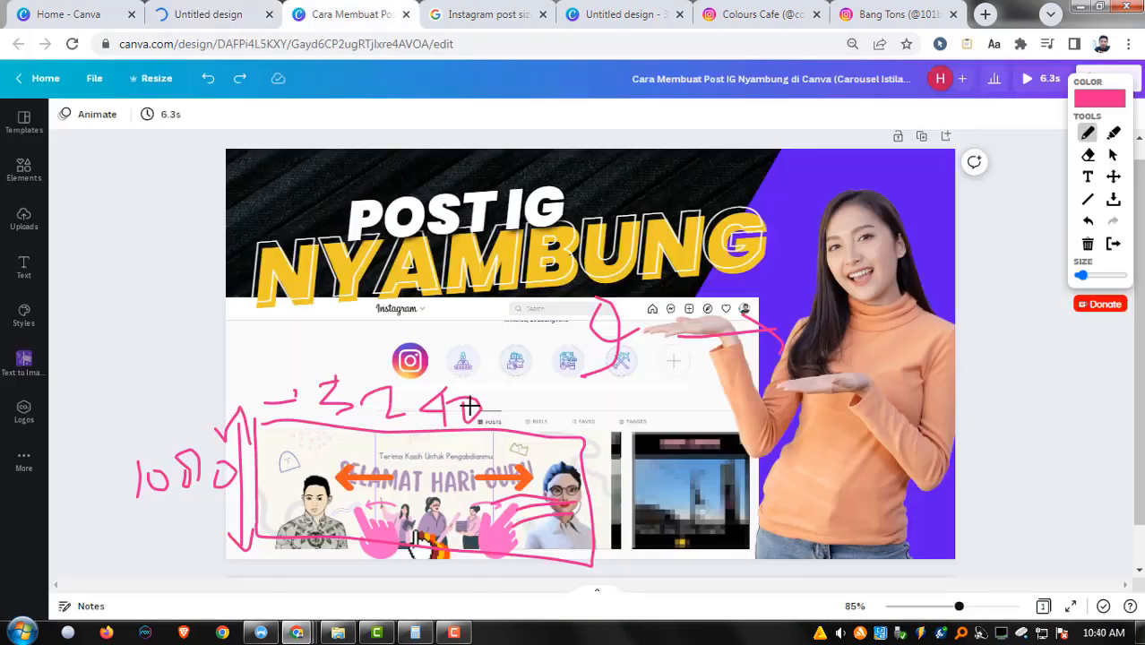
pyautogui.click(1089, 244)
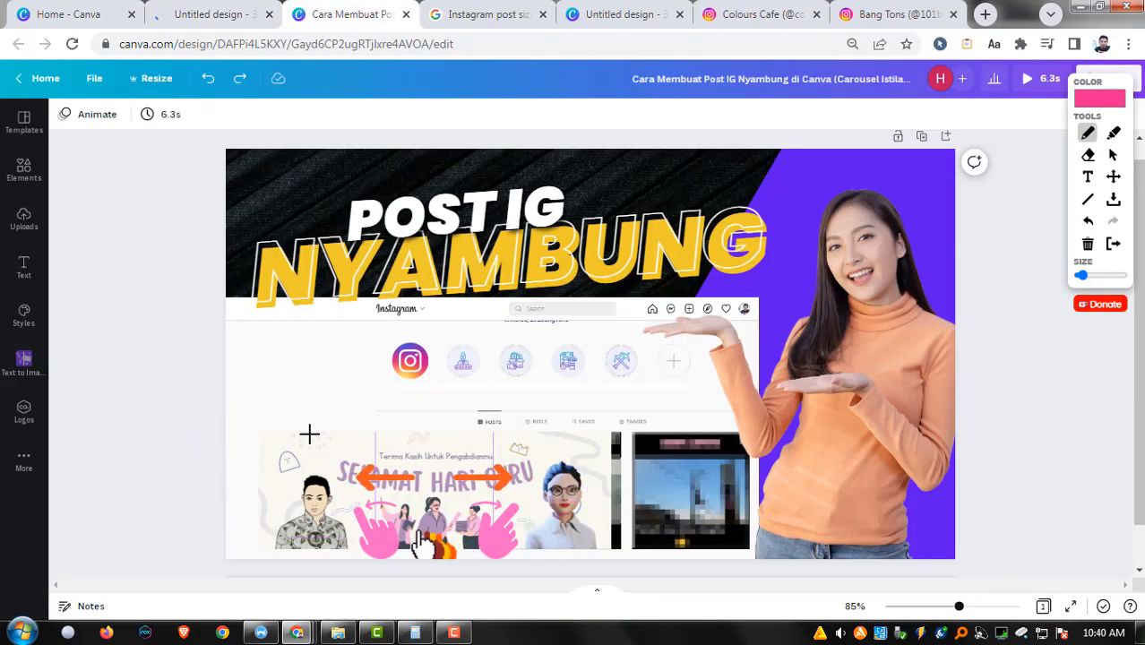
# Outline each of the three connected photos with the pen and clear the marks again.
pyautogui.moveTo(256, 417)
pyautogui.mouseDown()
pyautogui.moveTo(246, 521)
pyautogui.moveTo(363, 541)
pyautogui.mouseUp()
pyautogui.moveTo(348, 407); pyautogui.dragTo(362, 541)
pyautogui.moveTo(385, 417)
pyautogui.mouseDown()
pyautogui.moveTo(385, 513)
pyautogui.moveTo(444, 518)
pyautogui.moveTo(487, 481)
pyautogui.moveTo(483, 507)
pyautogui.mouseUp()
pyautogui.moveTo(514, 419)
pyautogui.mouseDown()
pyautogui.moveTo(526, 540)
pyautogui.moveTo(595, 537)
pyautogui.mouseUp()
pyautogui.moveTo(532, 451); pyautogui.dragTo(613, 547)
pyautogui.press('Delete')
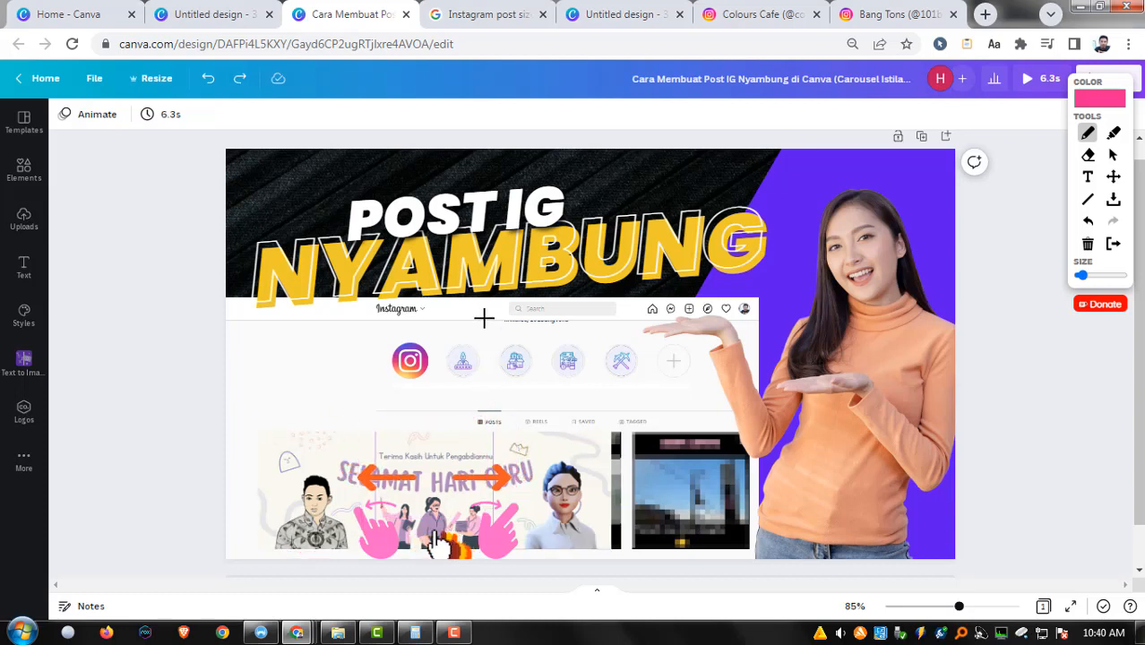
# Switch to the new blank design and place a vertical guide at exactly 1080 px.
pyautogui.click(202, 16)
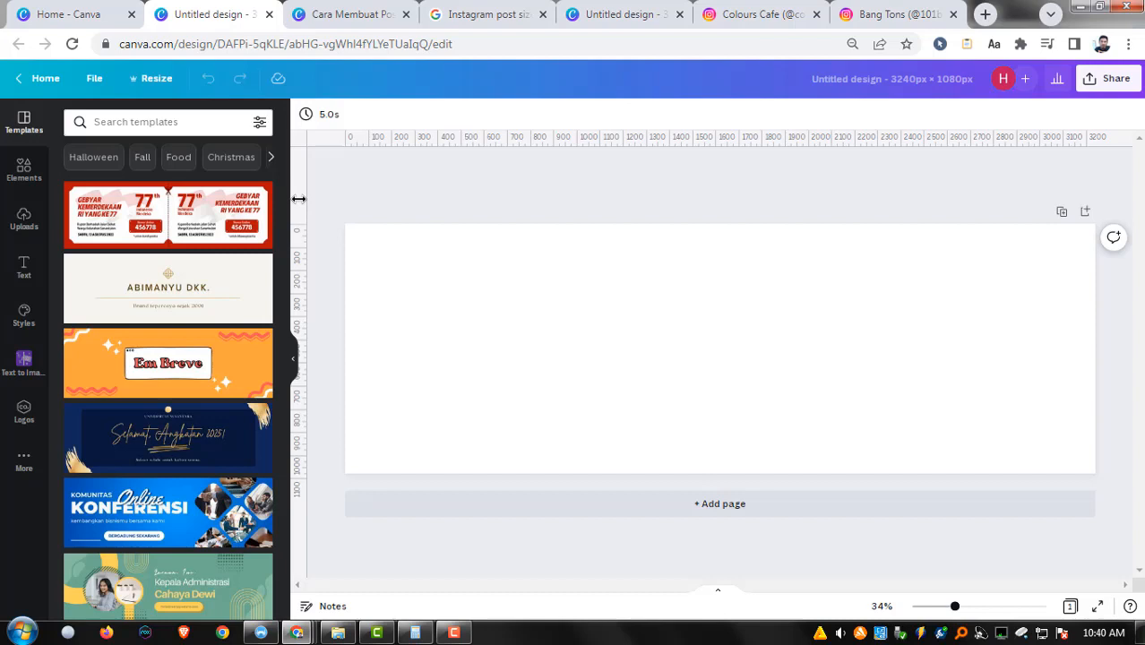
pyautogui.moveTo(298, 199); pyautogui.dragTo(596, 214)
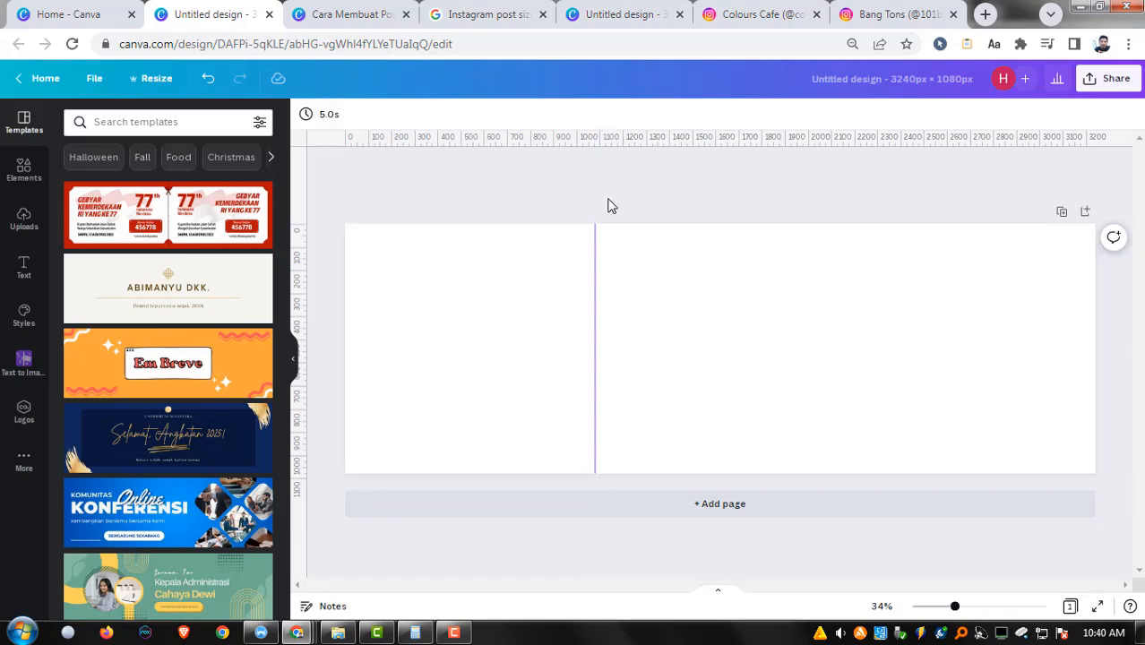
pyautogui.hotkey('ctrl', '+')
pyautogui.scroll(2, 668, 268)
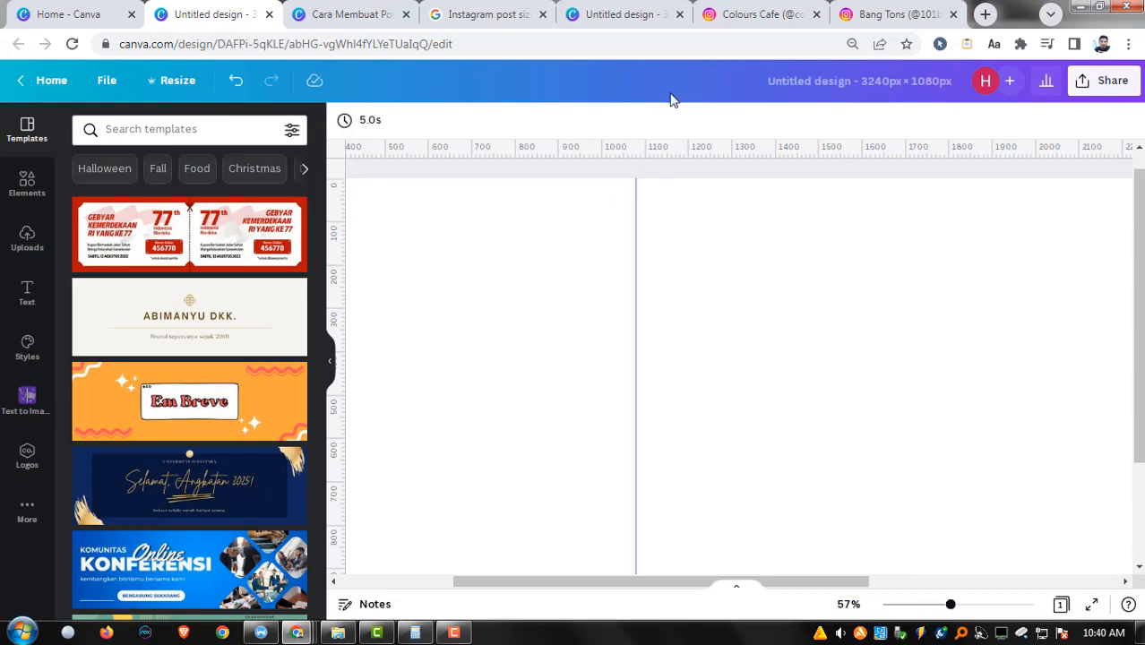
pyautogui.scroll(4, 659, 264)
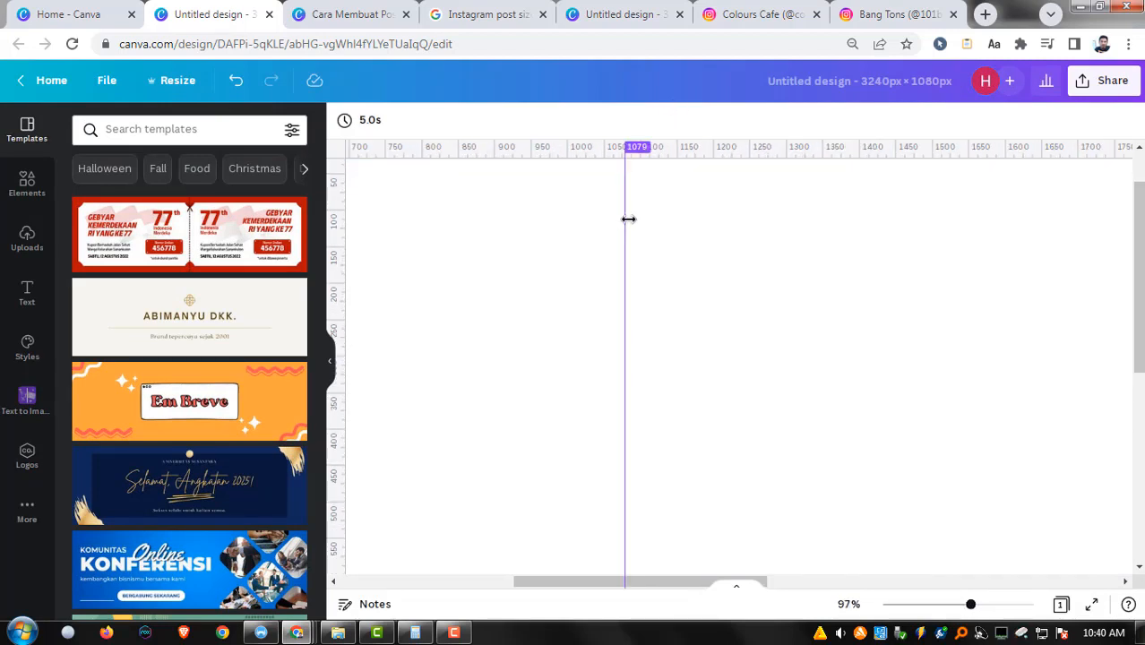
pyautogui.moveTo(629, 219); pyautogui.dragTo(631, 219)
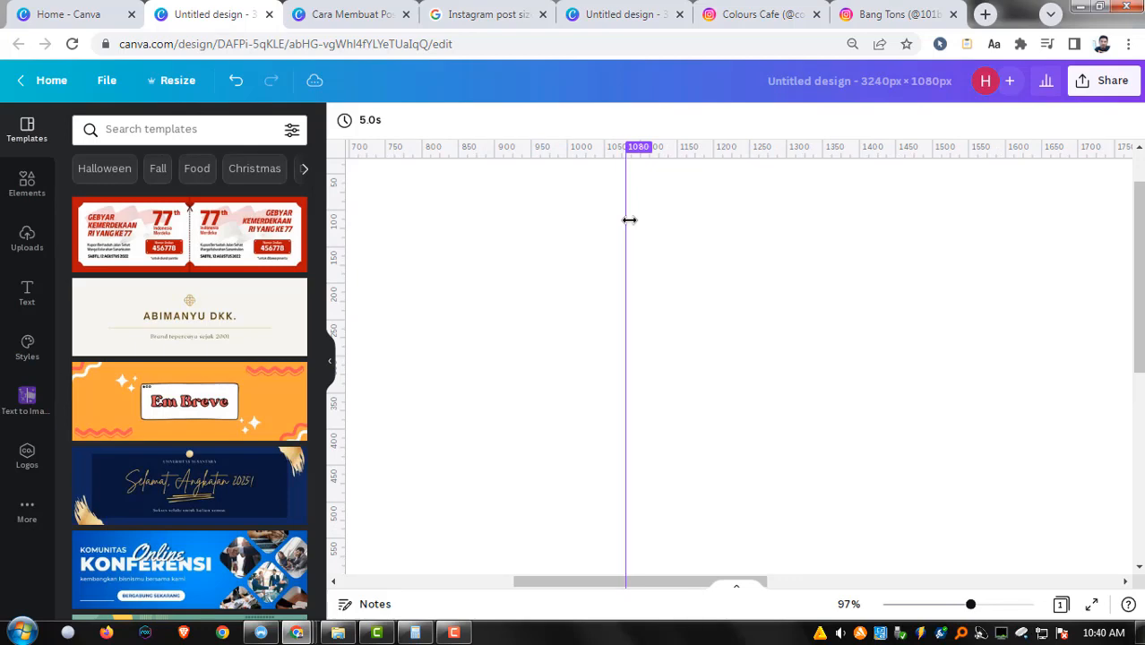
pyautogui.hotkey('ctrl', '-')
pyautogui.hotkey('ctrl', '-')
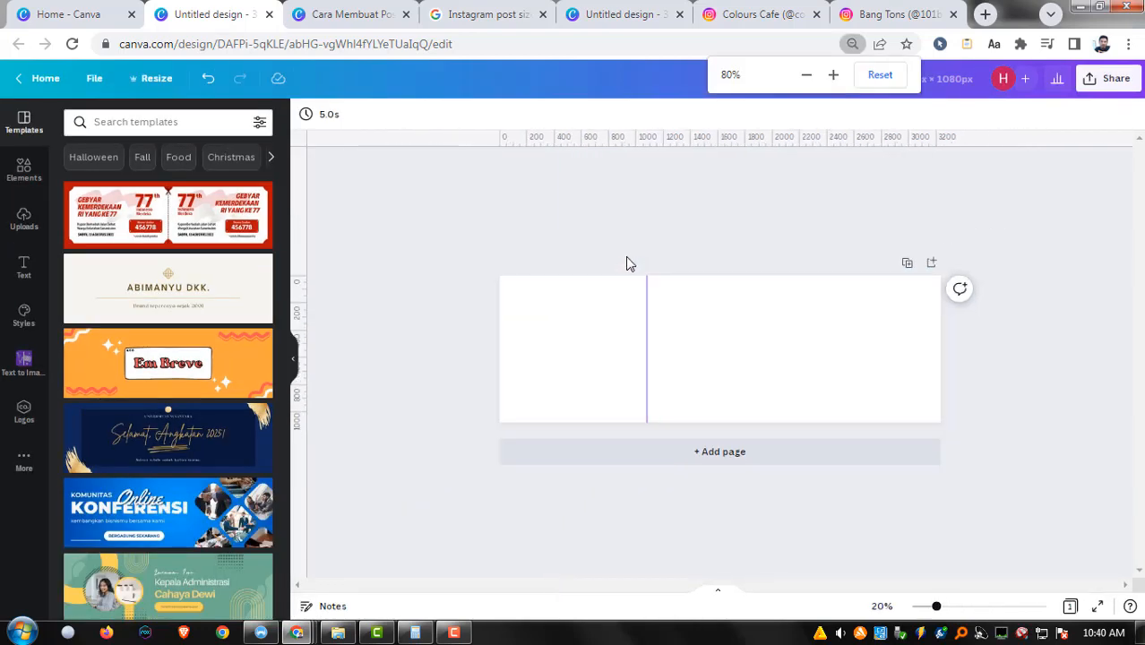
# Clear the previous result in Calculator and calculate 1080 * 2.
pyautogui.click(415, 633)
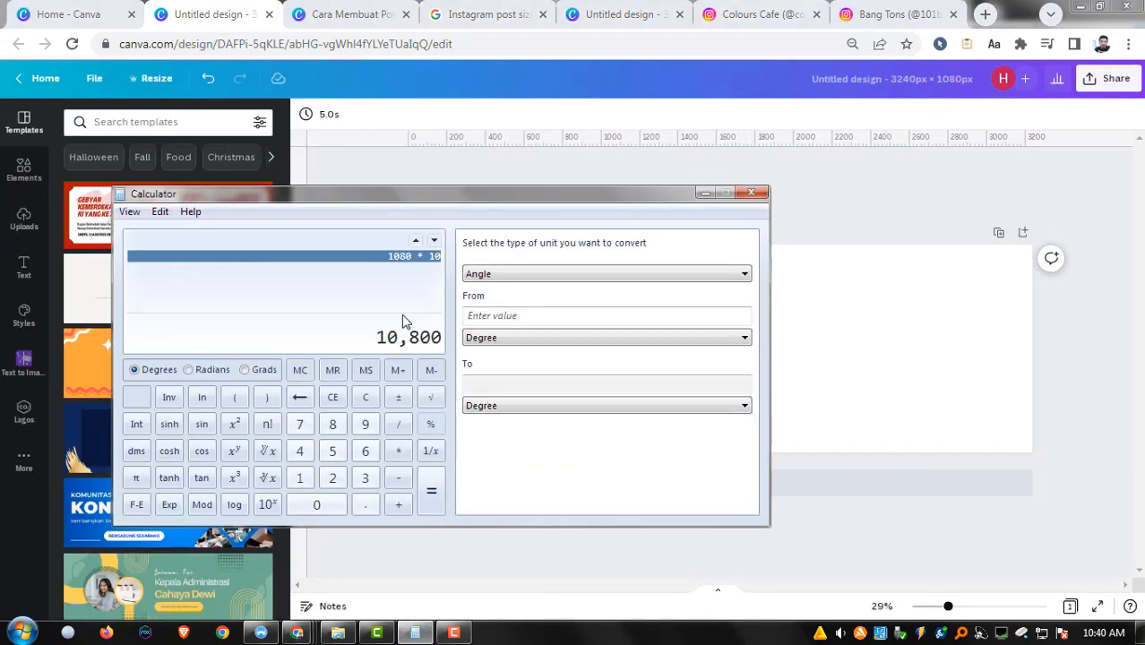
pyautogui.press('Escape')
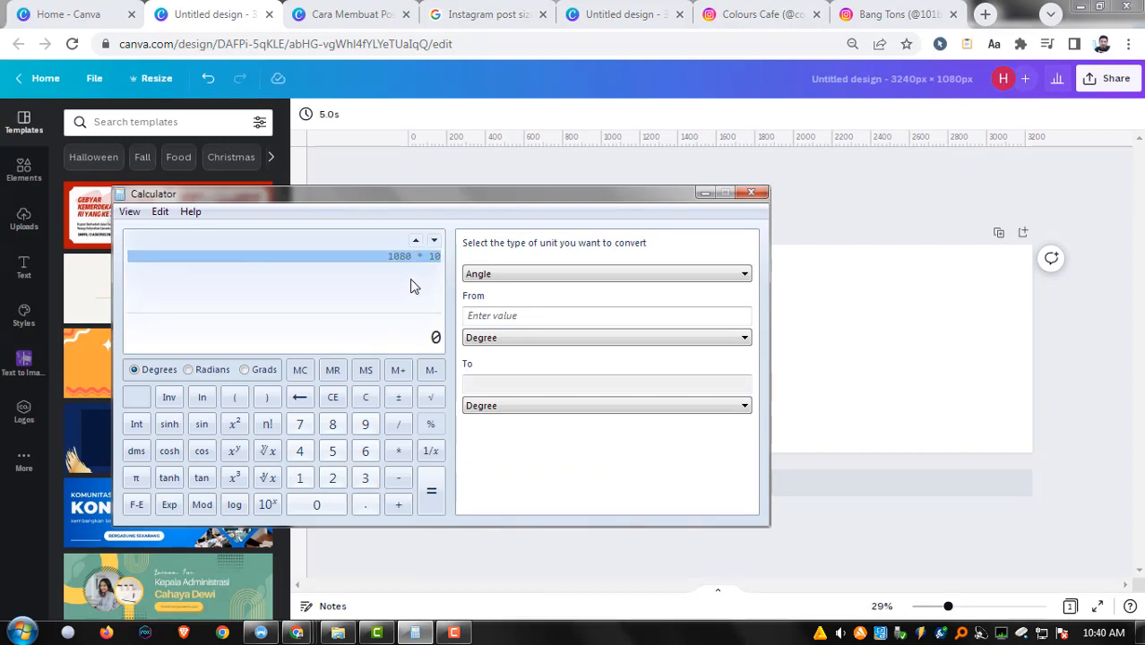
pyautogui.write('1080 * 2')
pyautogui.press('Return')
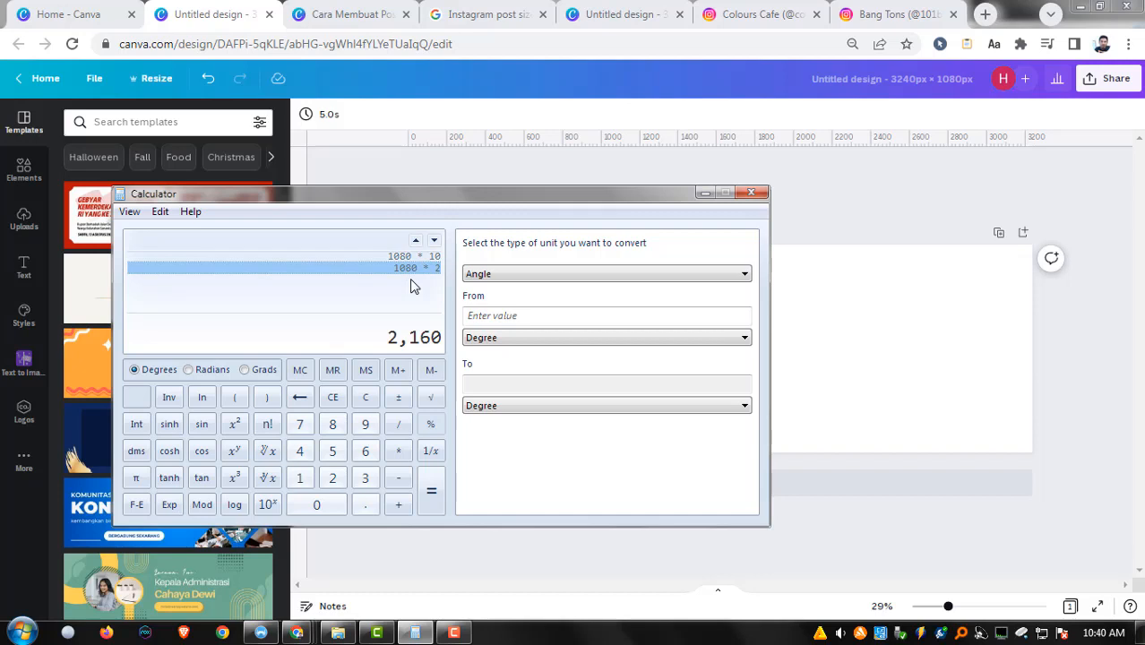
# Return to the blank design, mark the horizontal and vertical rulers with the pen, and clear the marks.
pyautogui.click(451, 174)
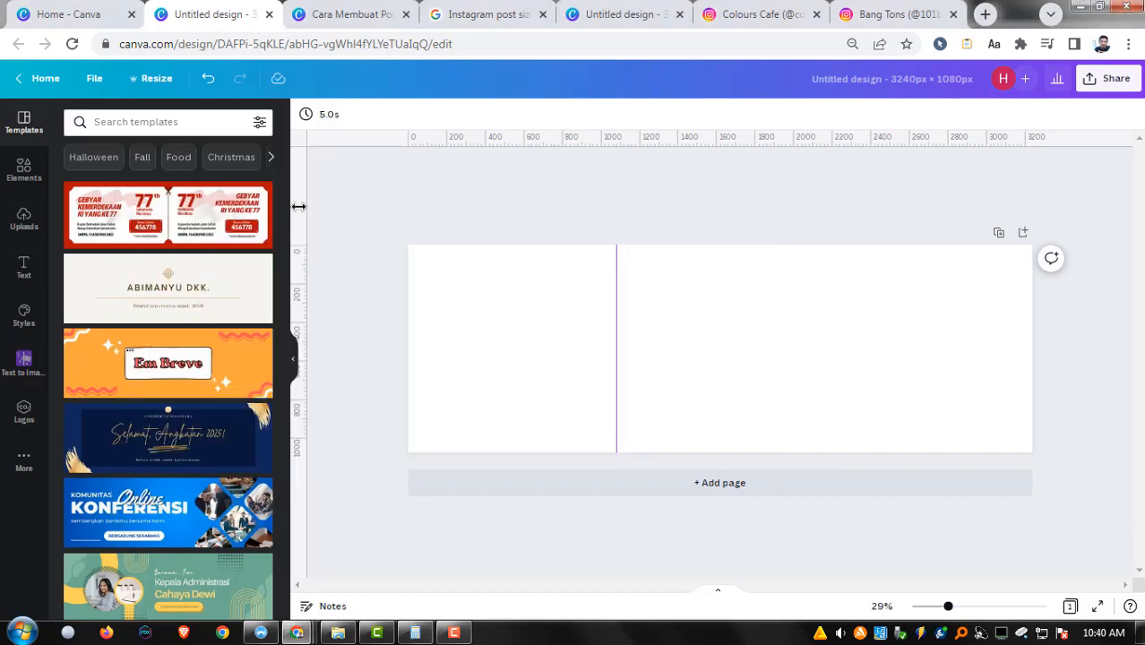
pyautogui.moveTo(304, 207); pyautogui.dragTo(347, 241)
pyautogui.hotkey('alt', 'p')
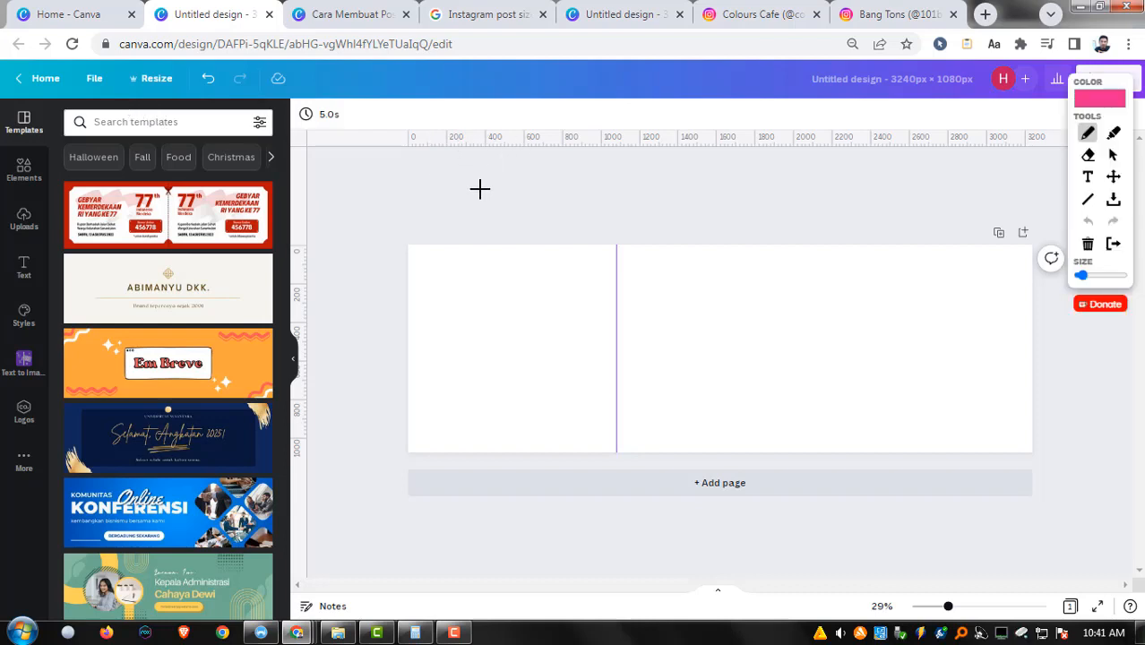
pyautogui.moveTo(666, 124)
pyautogui.mouseDown()
pyautogui.moveTo(419, 134)
pyautogui.moveTo(420, 160)
pyautogui.moveTo(988, 141)
pyautogui.mouseUp()
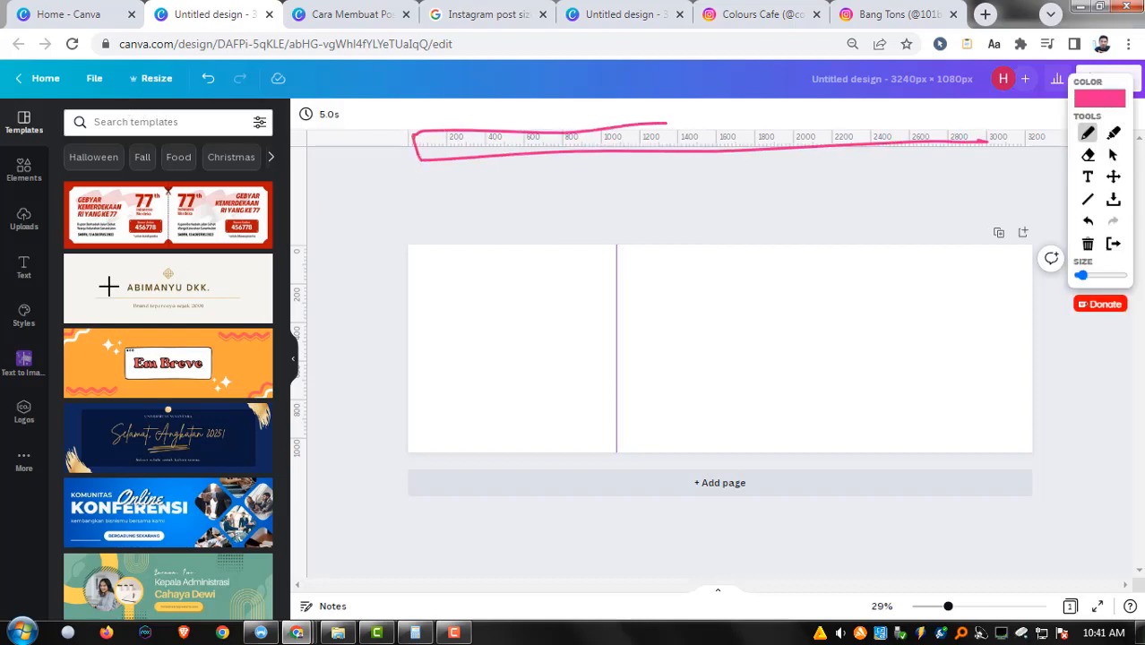
pyautogui.moveTo(321, 242)
pyautogui.mouseDown()
pyautogui.moveTo(302, 460)
pyautogui.moveTo(288, 418)
pyautogui.mouseUp()
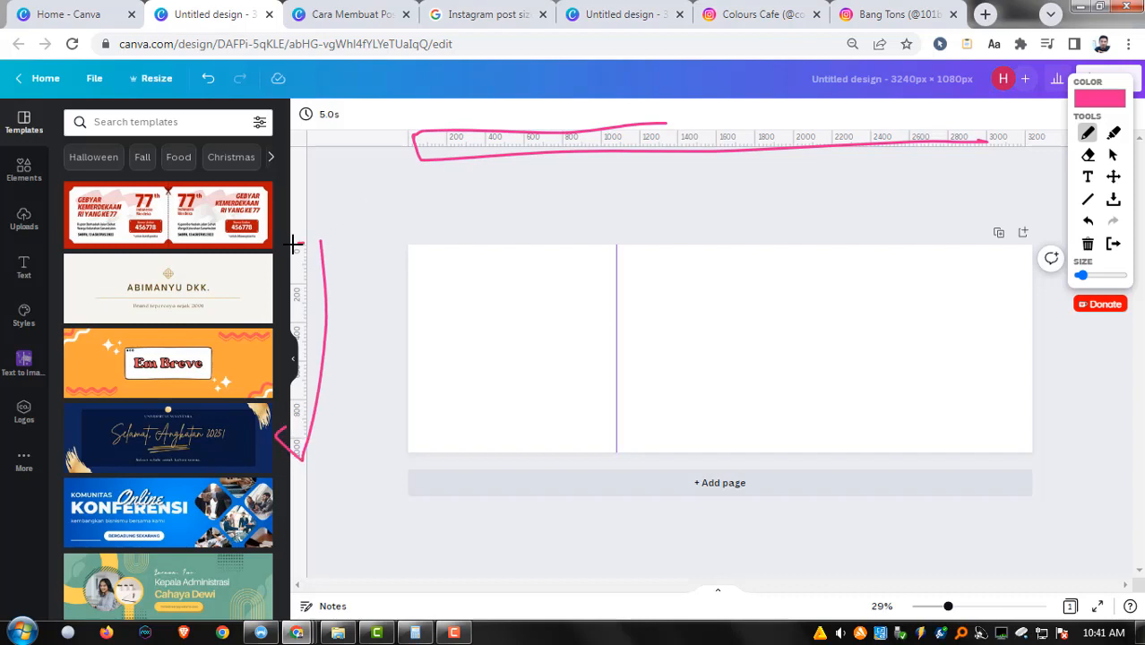
pyautogui.hotkey('alt', 'p')
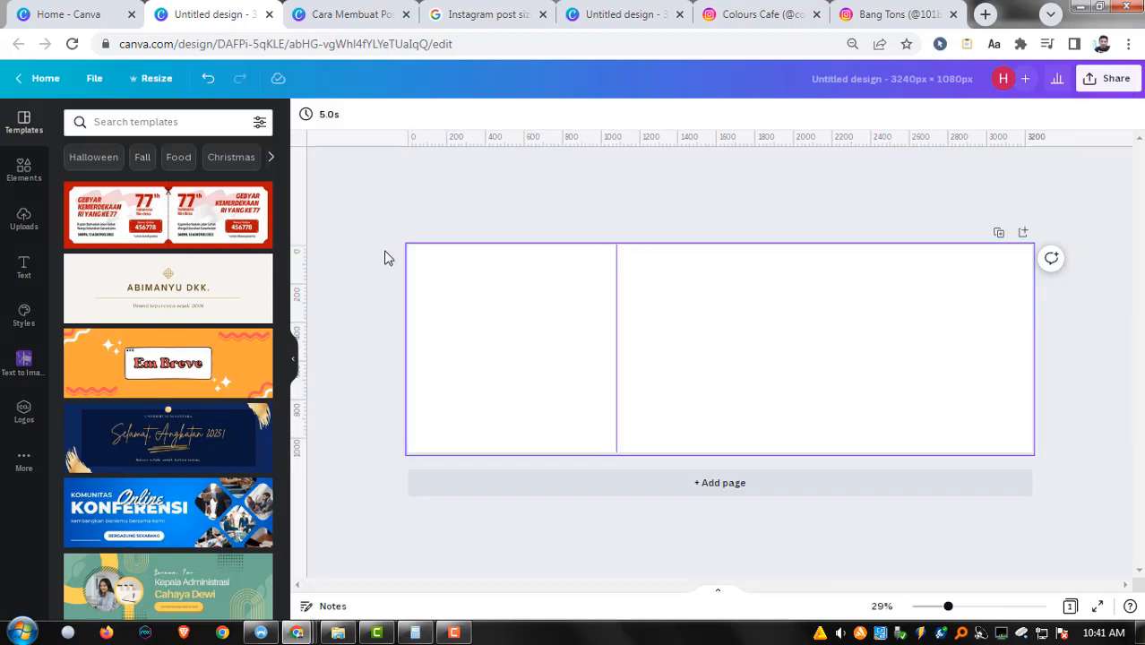
# Check the setting for showing rulers and guides, and toggle them off and back on.
pyautogui.click(92, 80)
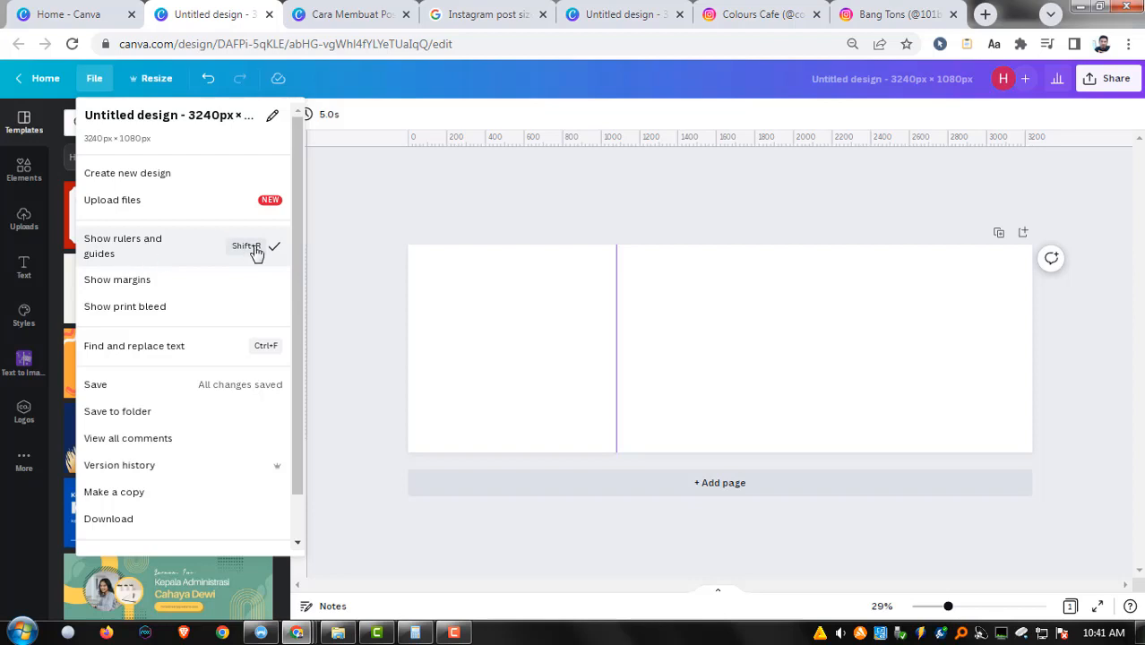
pyautogui.click(377, 226)
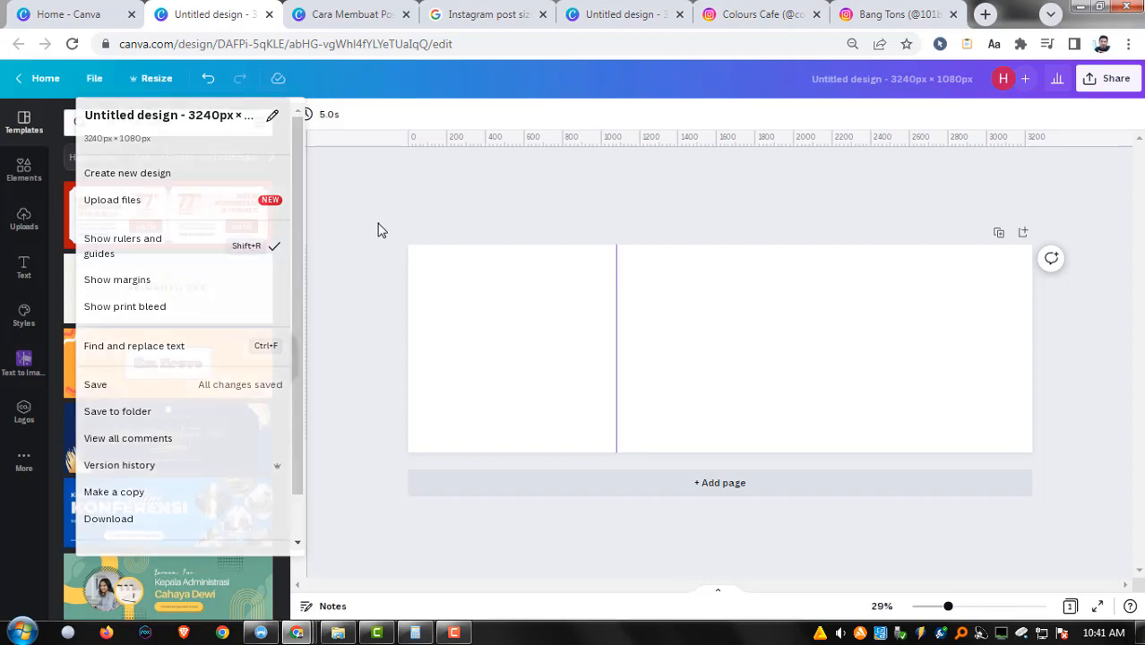
pyautogui.hotkey('shift', 'r')
pyautogui.hotkey('shift', 'r')
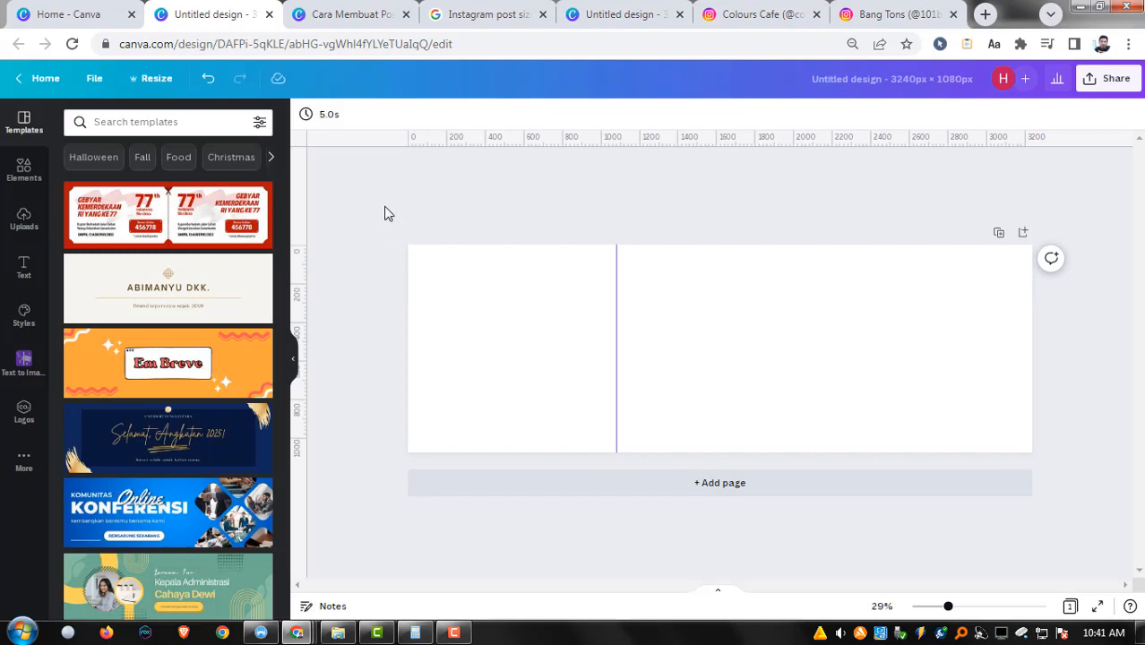
# Recheck the product in Calculator and place a second vertical guide at about 2160 px on the design.
pyautogui.click(415, 633)
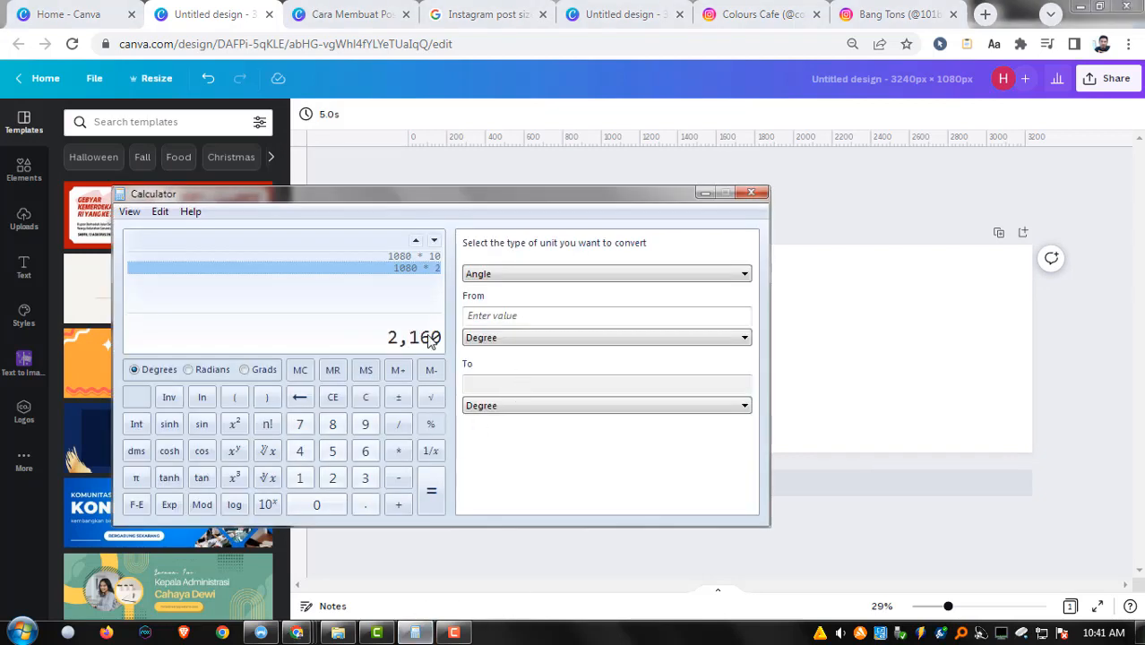
pyautogui.click(373, 171)
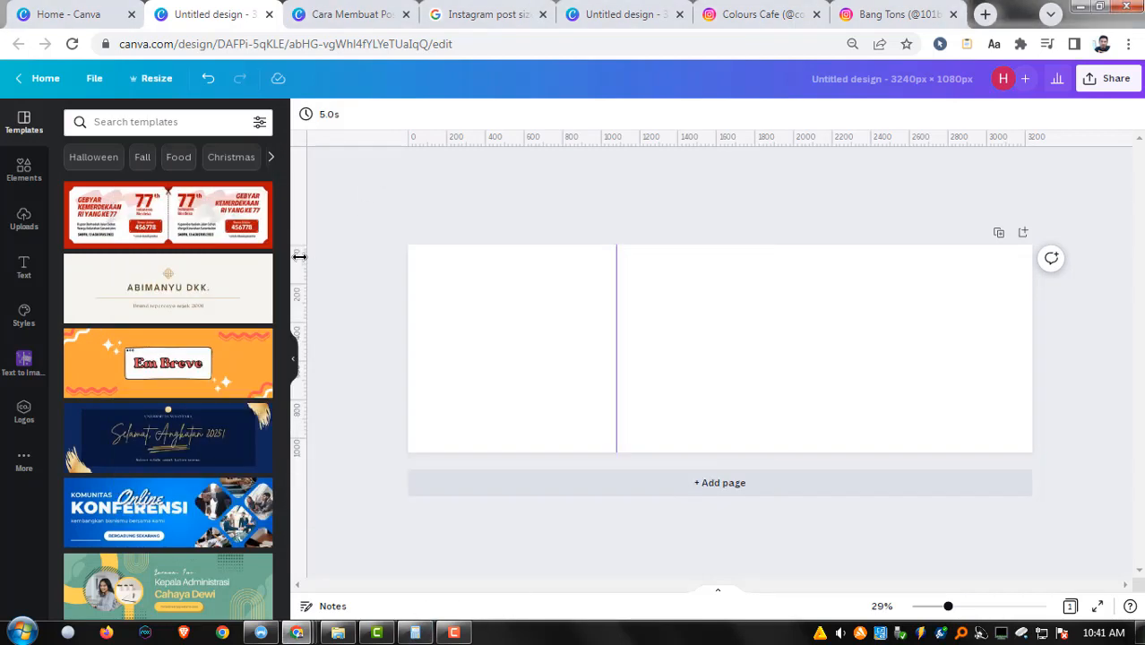
pyautogui.moveTo(299, 257); pyautogui.dragTo(824, 299)
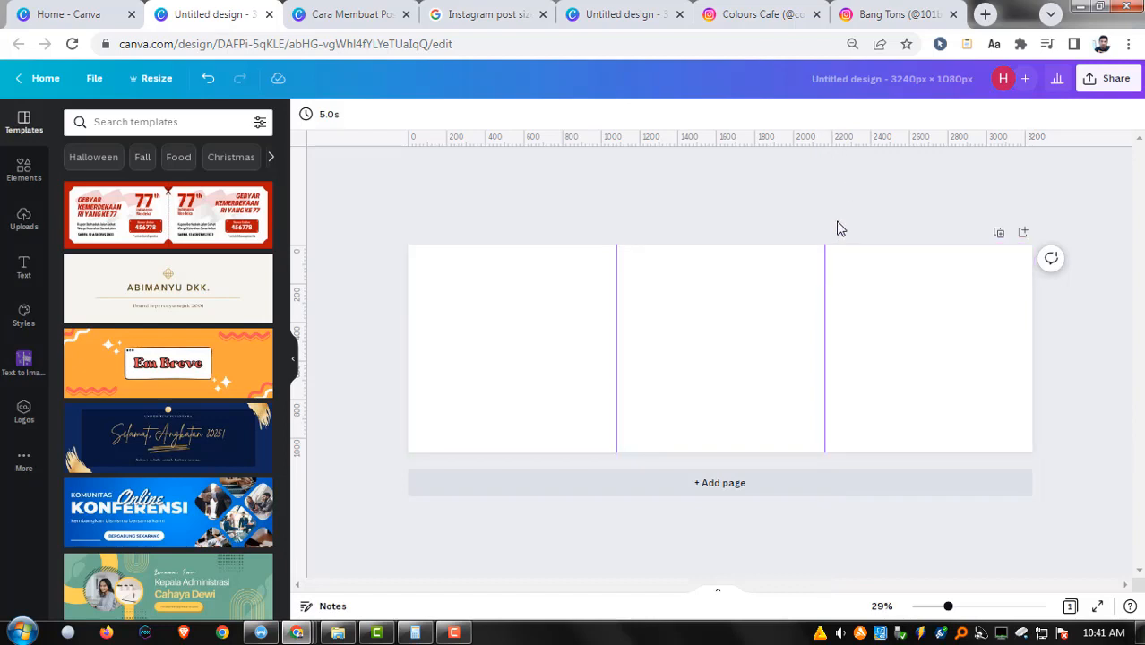
# Calculate 2160 + 1080 in Calculator.
pyautogui.click(418, 634)
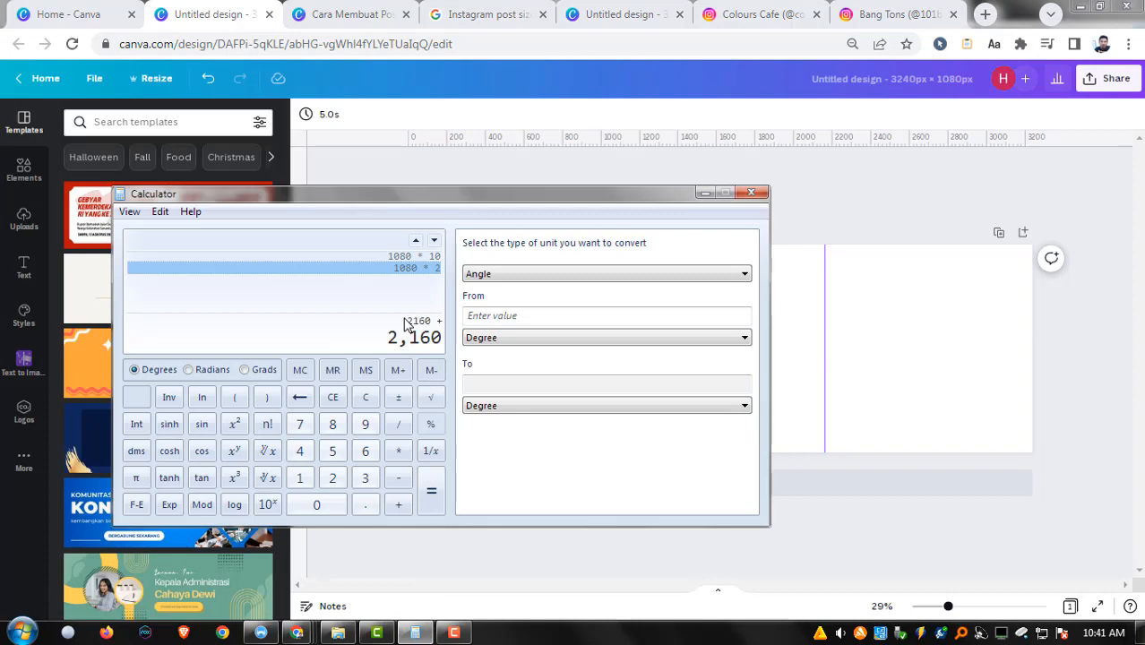
pyautogui.write('1080')
pyautogui.press('Return')
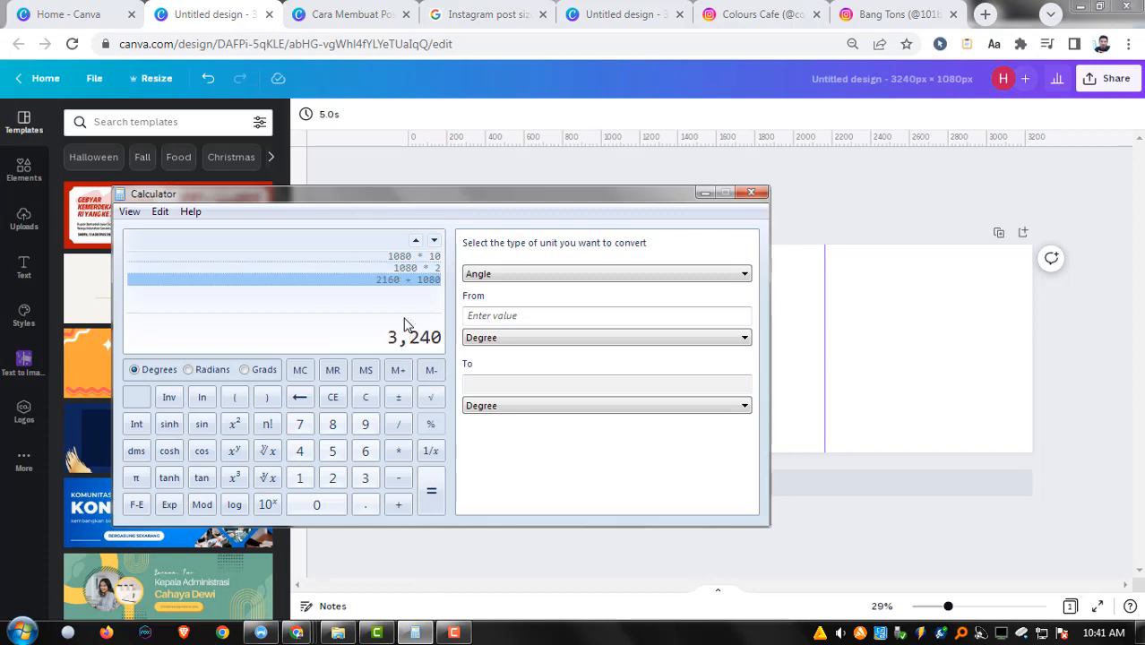
# Place a vertical guide at 3240 px on the blank design's far edge and remove it again.
pyautogui.click(533, 179)
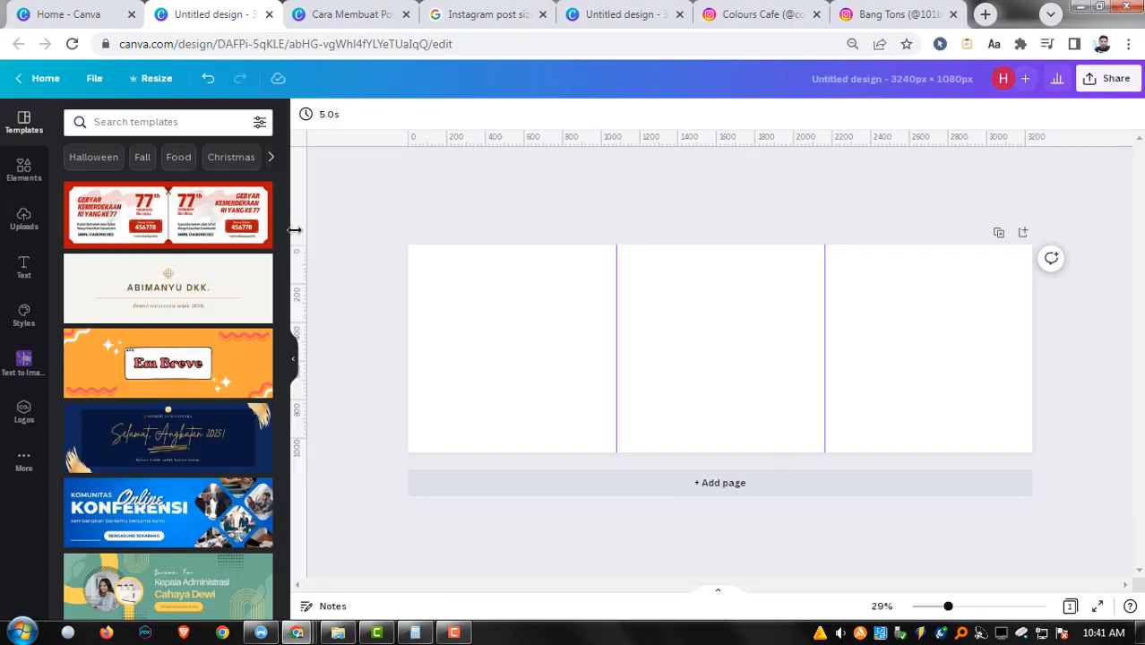
pyautogui.moveTo(296, 230); pyautogui.dragTo(1032, 181)
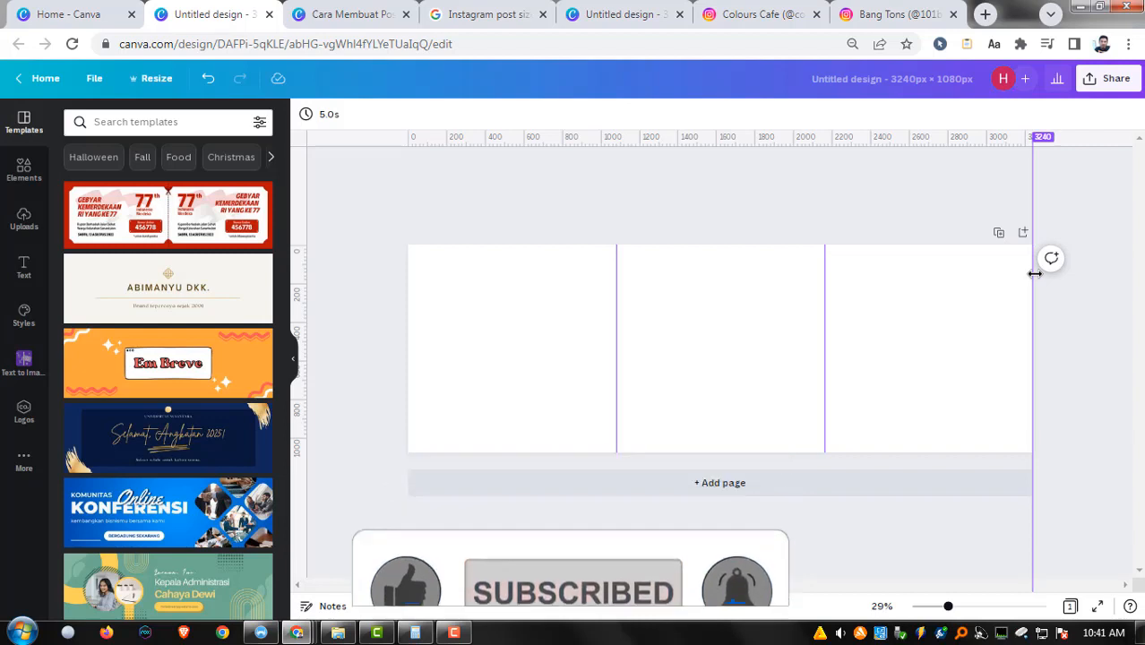
pyautogui.moveTo(1035, 269); pyautogui.dragTo(1075, 215)
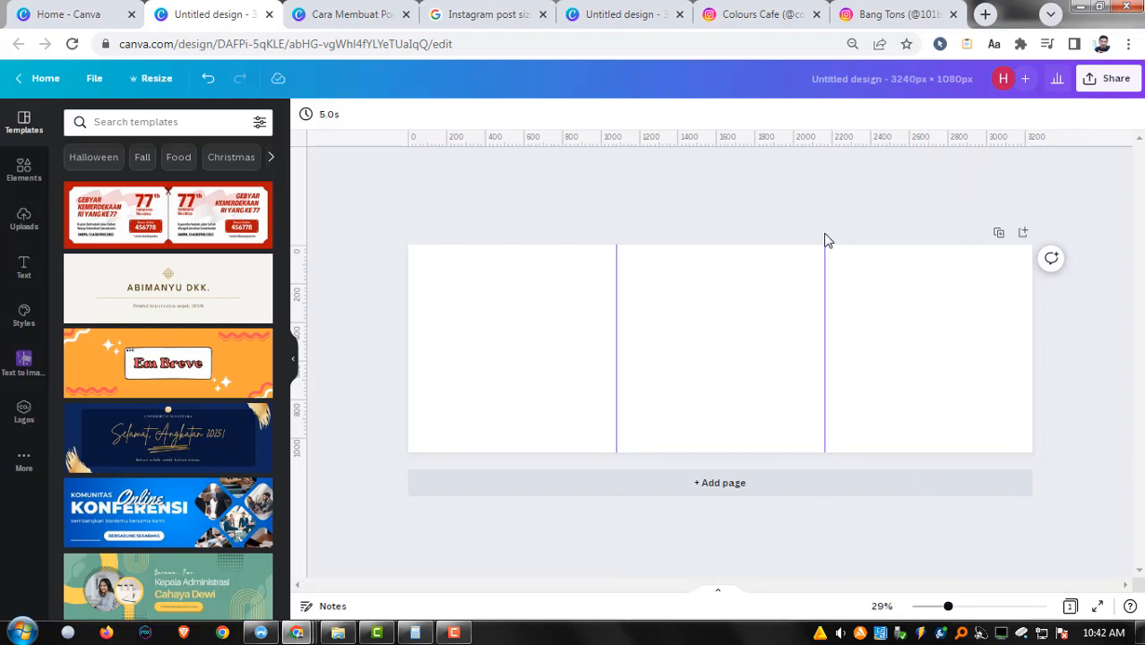
# Recheck the calculations in Calculator and fine-tune the second vertical guide to 2160 px.
pyautogui.click(415, 633)
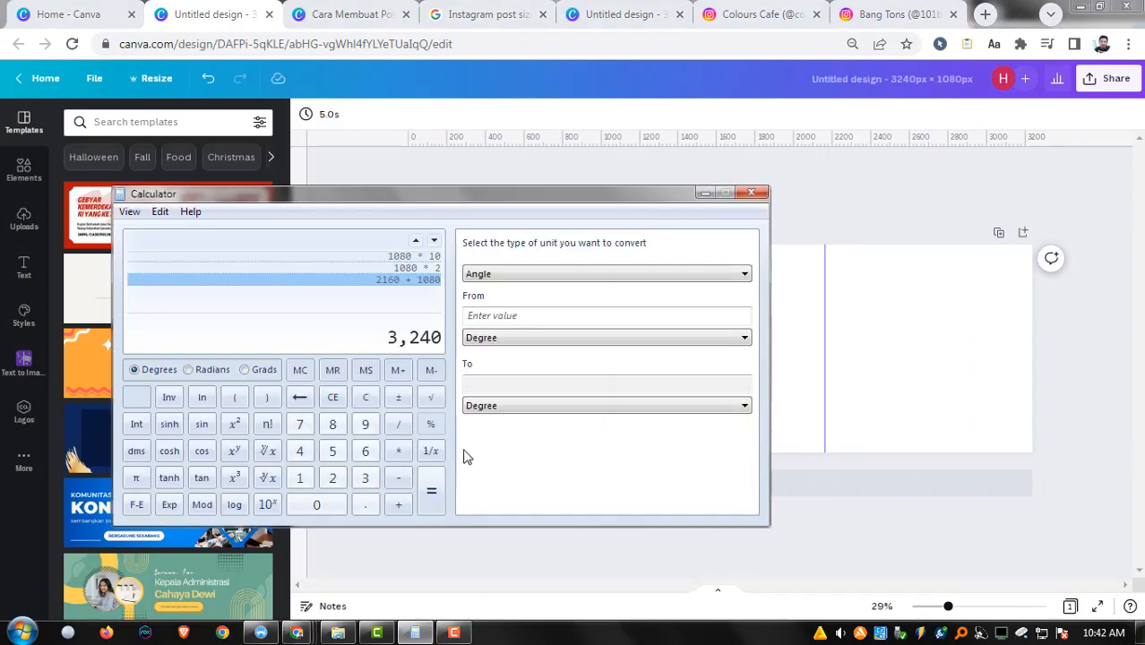
pyautogui.click(864, 204)
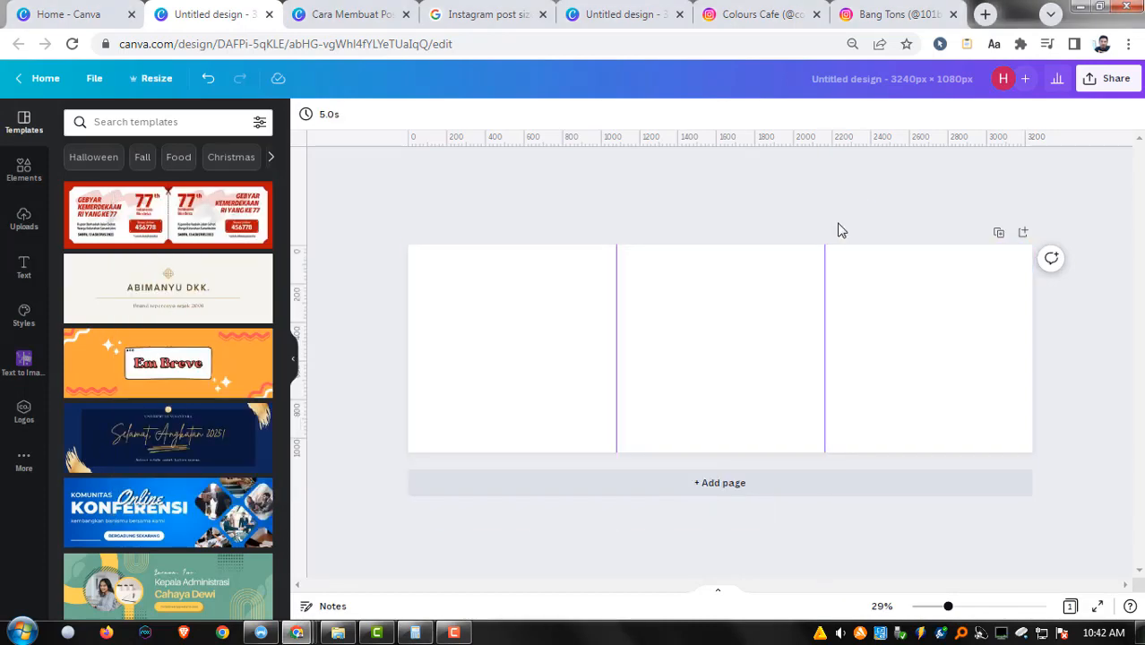
pyautogui.scroll(5, 836, 230)
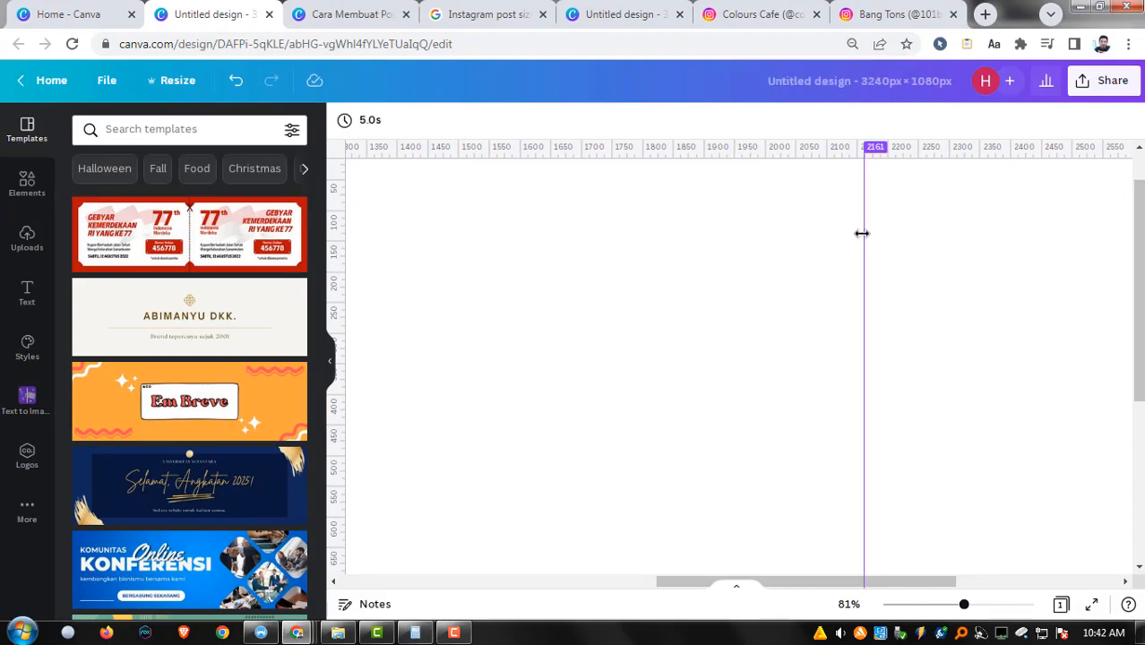
pyautogui.moveTo(861, 233); pyautogui.dragTo(860, 238)
pyautogui.scroll(-5, 660, 282)
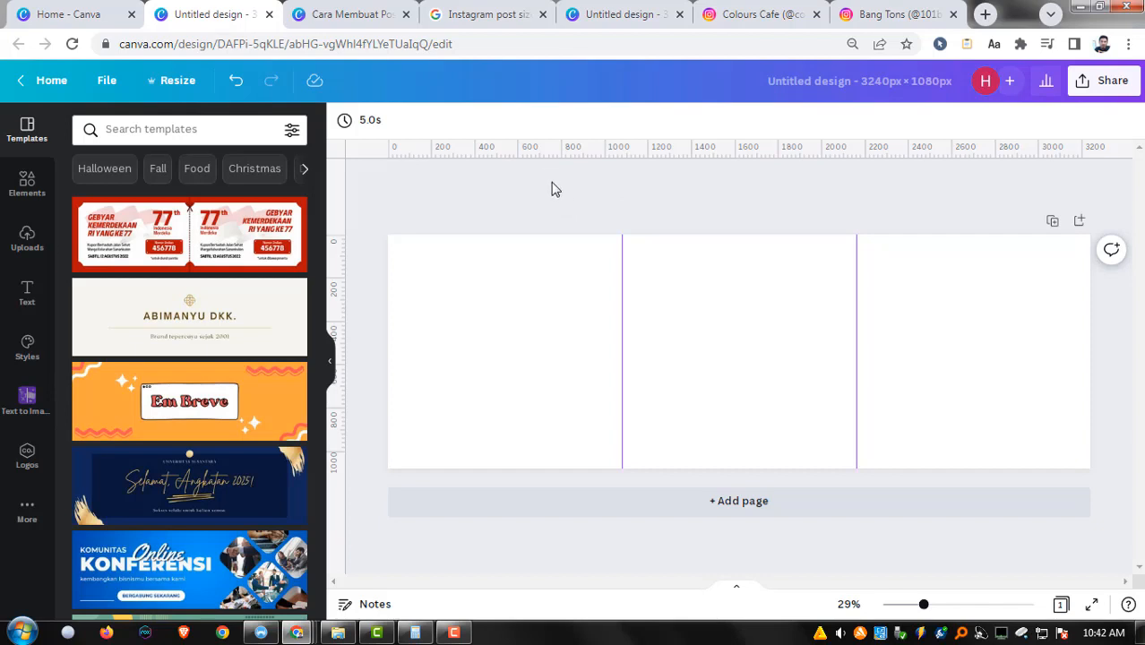
# Outline each of the three sections divided by the guides with the pen.
pyautogui.hotkey('alt', 'm')
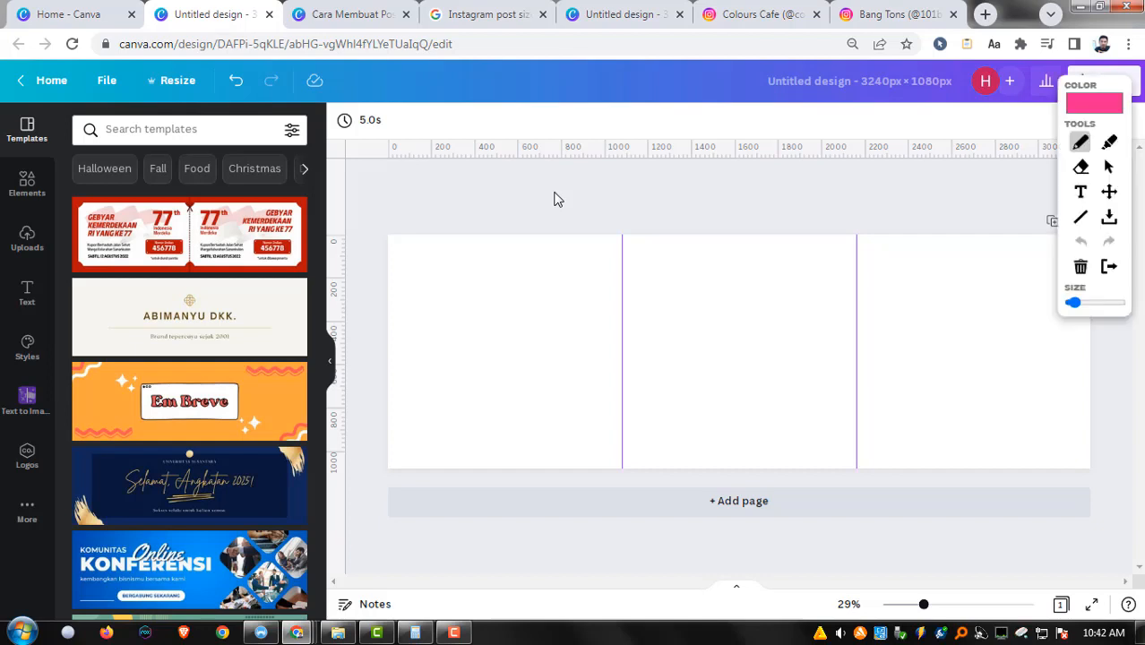
pyautogui.moveTo(580, 243)
pyautogui.mouseDown()
pyautogui.moveTo(439, 244)
pyautogui.moveTo(433, 432)
pyautogui.moveTo(576, 431)
pyautogui.moveTo(552, 194)
pyautogui.mouseUp()
pyautogui.moveTo(630, 254)
pyautogui.mouseDown()
pyautogui.moveTo(719, 434)
pyautogui.moveTo(796, 393)
pyautogui.moveTo(654, 255)
pyautogui.mouseUp()
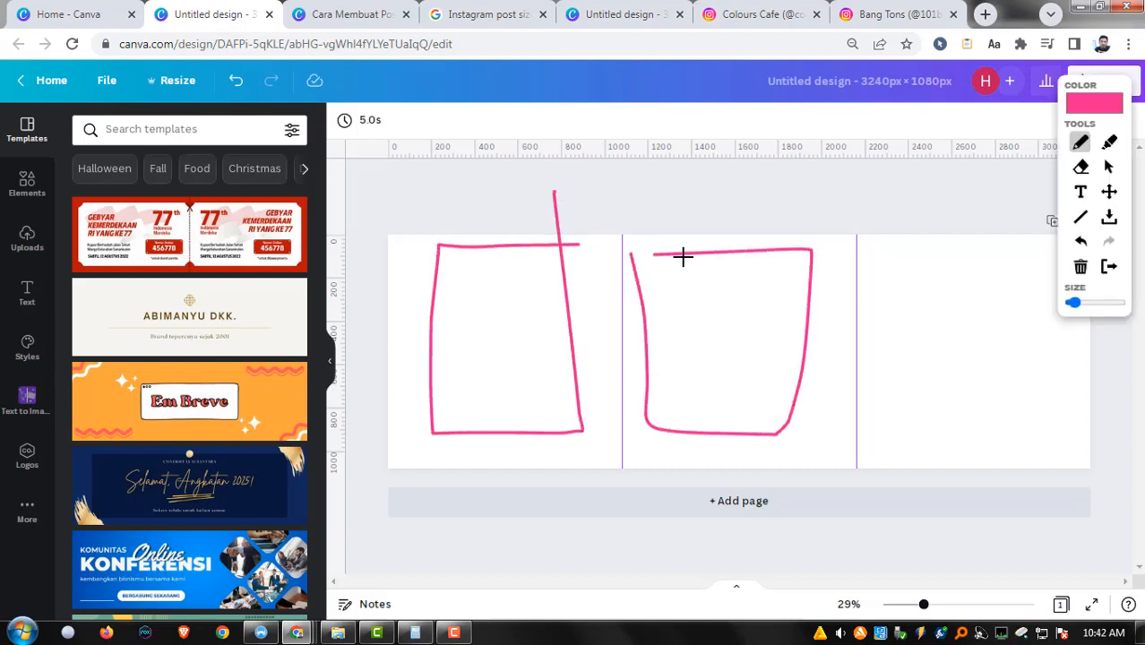
pyautogui.moveTo(910, 262)
pyautogui.mouseDown()
pyautogui.moveTo(916, 389)
pyautogui.moveTo(1017, 255)
pyautogui.moveTo(933, 264)
pyautogui.mouseUp()
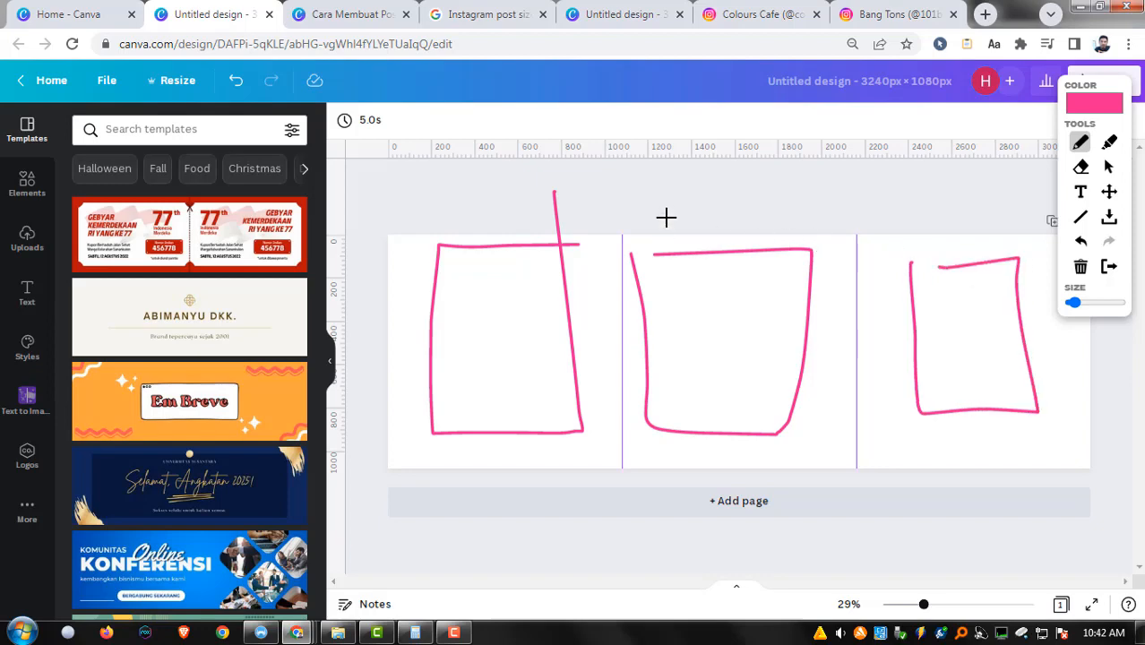
# Tick the three connected photos in the thumbnail design with the pen and return to the blank design.
pyautogui.click(349, 14)
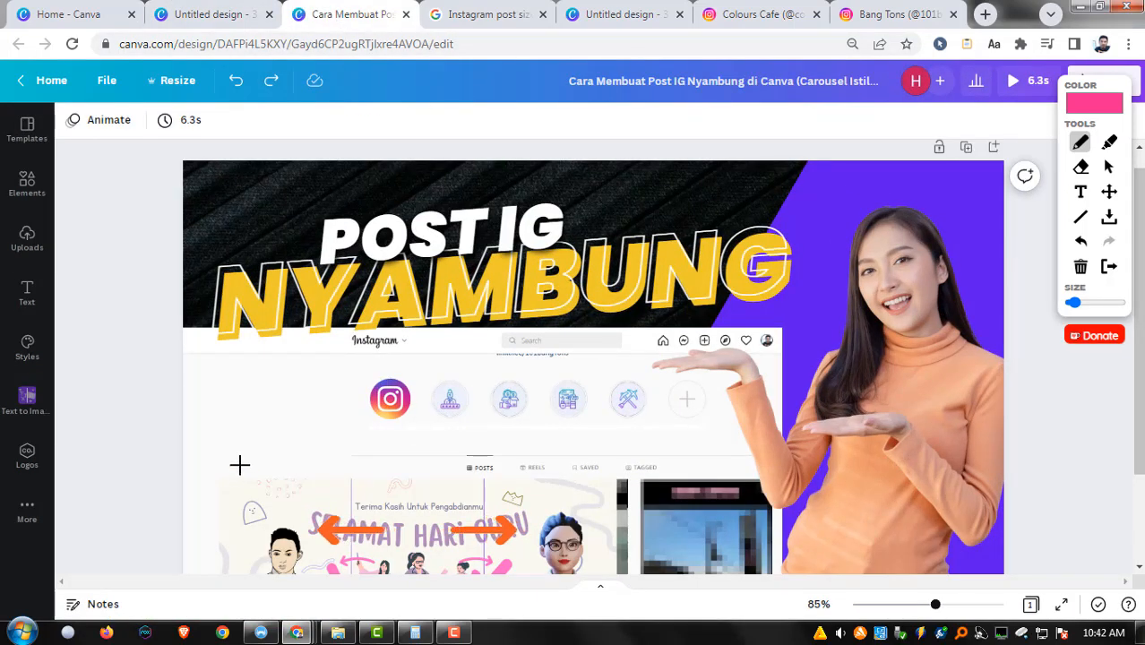
pyautogui.moveTo(242, 468)
pyautogui.mouseDown()
pyautogui.moveTo(345, 421)
pyautogui.moveTo(484, 432)
pyautogui.moveTo(565, 459)
pyautogui.mouseUp()
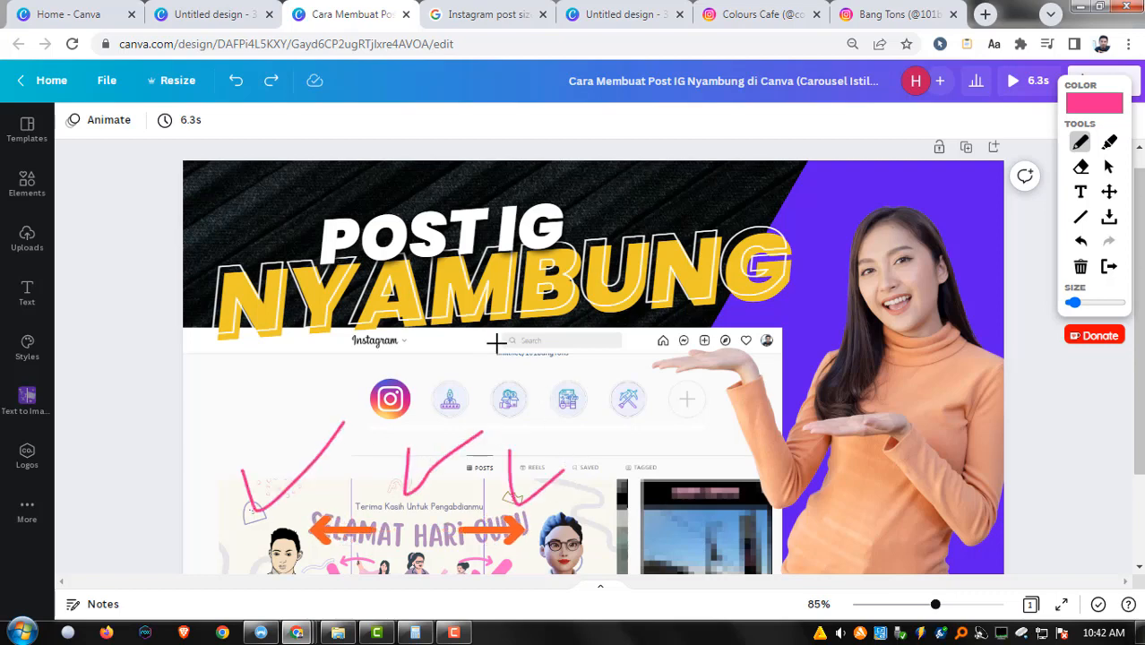
pyautogui.click(213, 14)
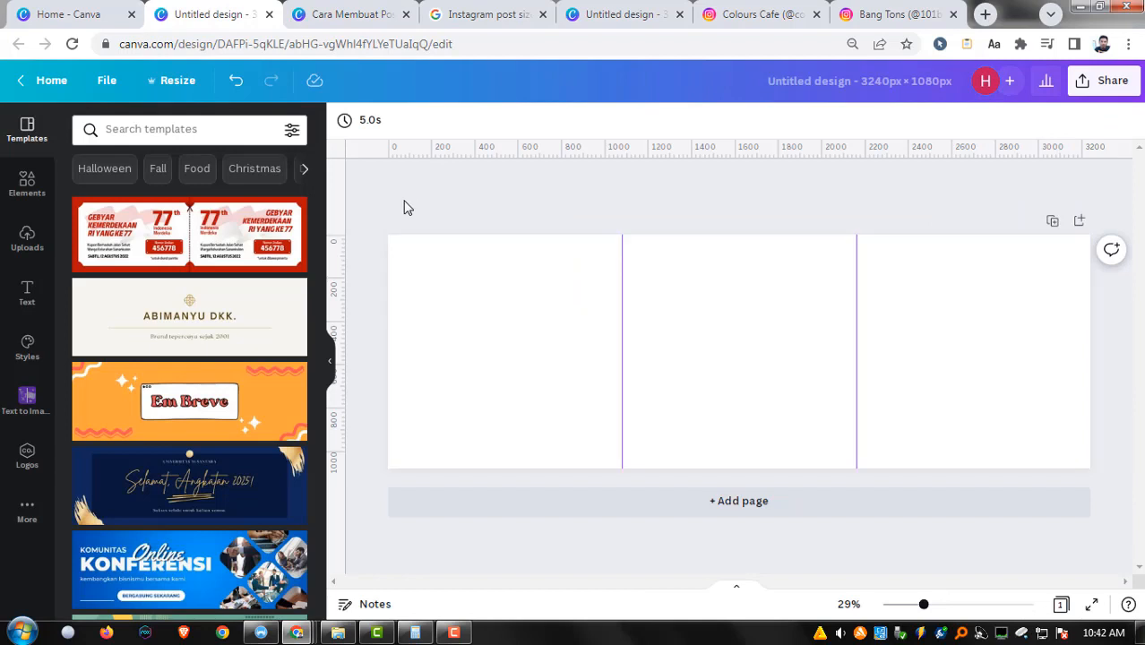
# Outline the suggested templates and their category with the pen, and clear the marks.
pyautogui.hotkey('alt', 'p')
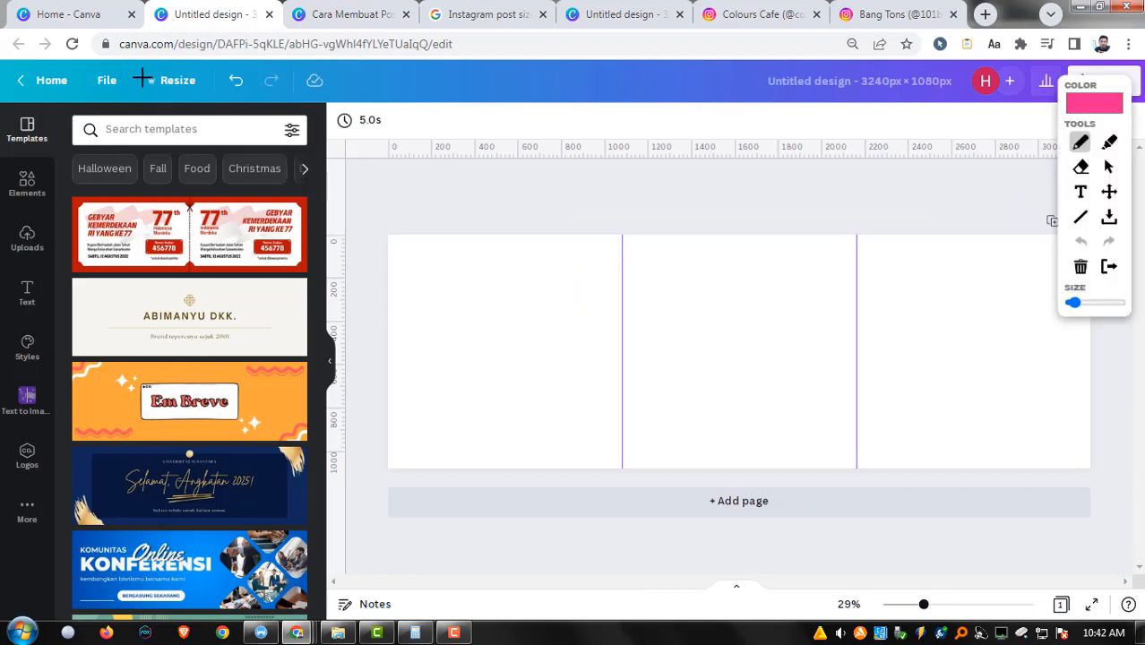
pyautogui.moveTo(201, 121)
pyautogui.mouseDown()
pyautogui.moveTo(92, 512)
pyautogui.moveTo(261, 362)
pyautogui.moveTo(247, 123)
pyautogui.mouseUp()
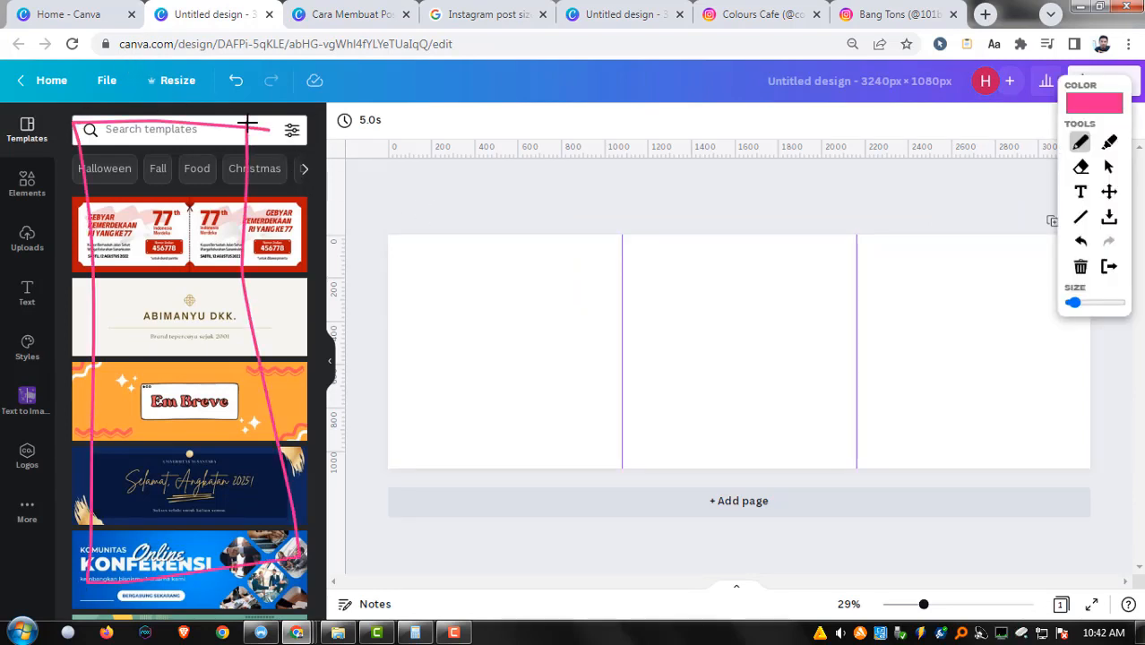
pyautogui.moveTo(45, 118)
pyautogui.mouseDown()
pyautogui.moveTo(65, 145)
pyautogui.moveTo(26, 119)
pyautogui.mouseUp()
pyautogui.press('Escape')
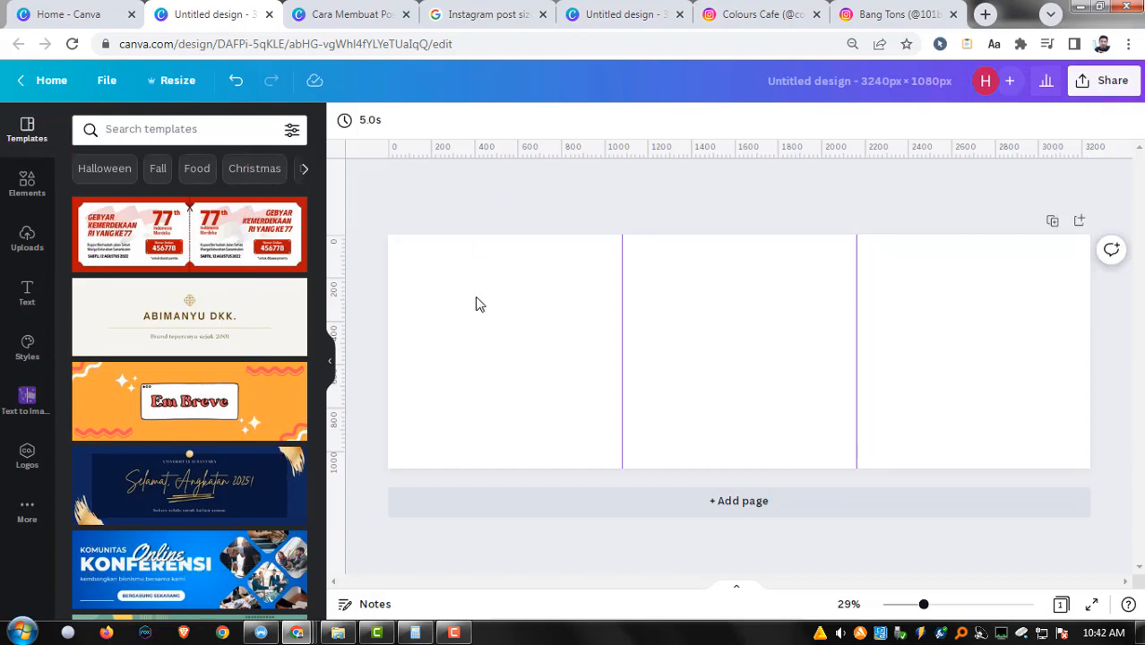
# Examine the custom width, height and unit options for resizing the design, and leave without resizing.
pyautogui.click(177, 82)
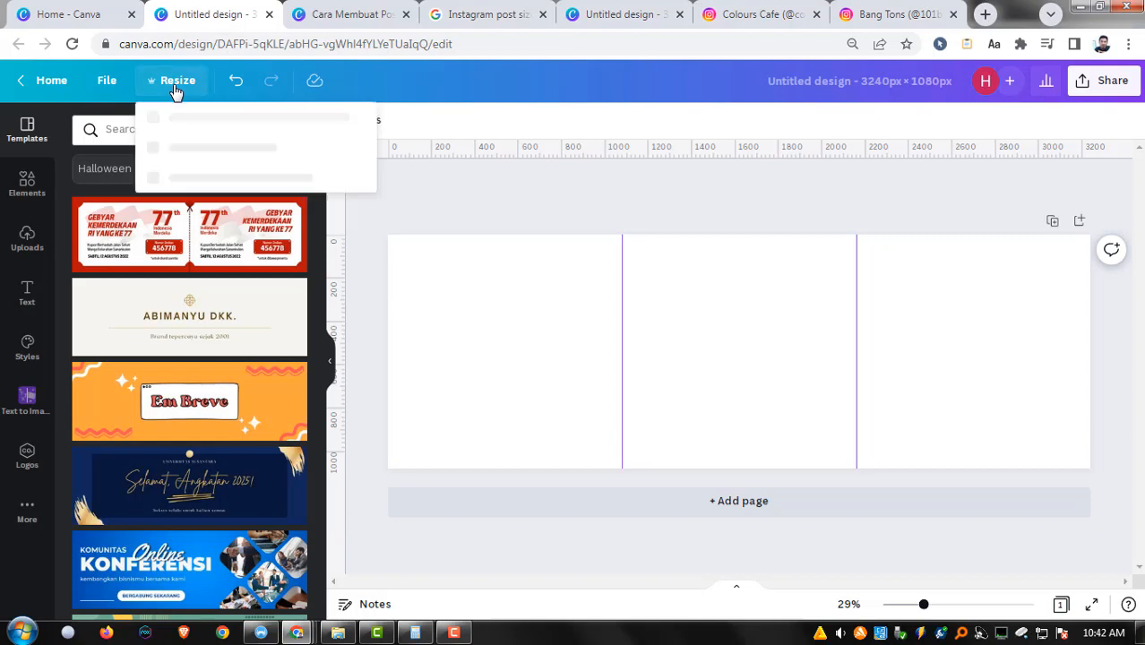
pyautogui.doubleClick(213, 212)
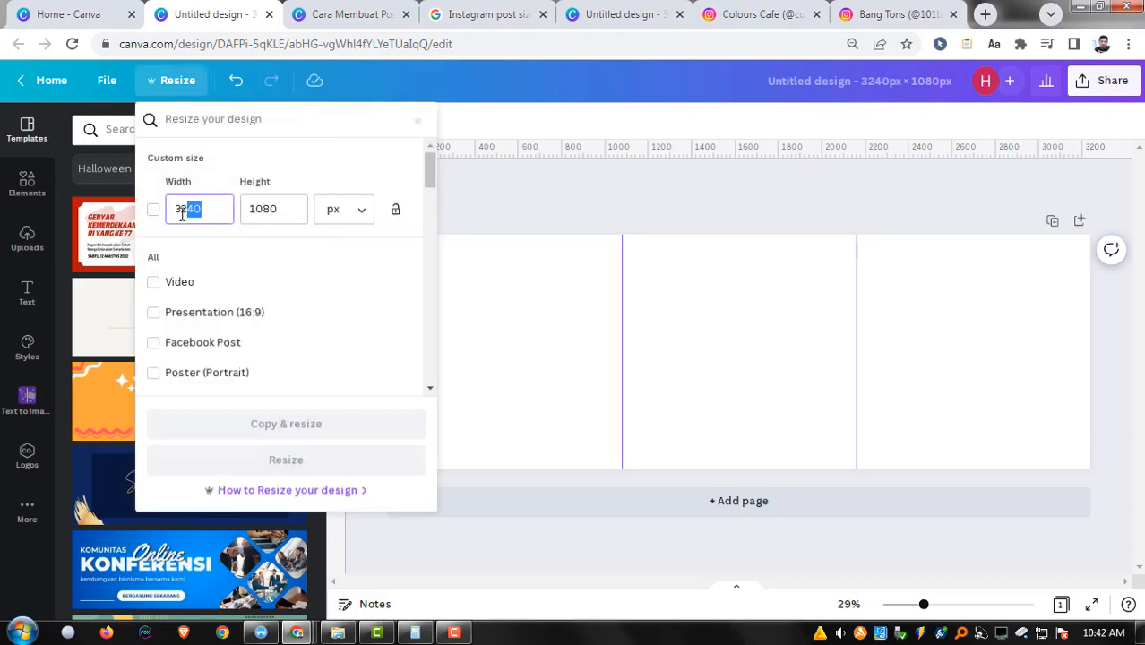
pyautogui.click(209, 208)
pyautogui.click(350, 212)
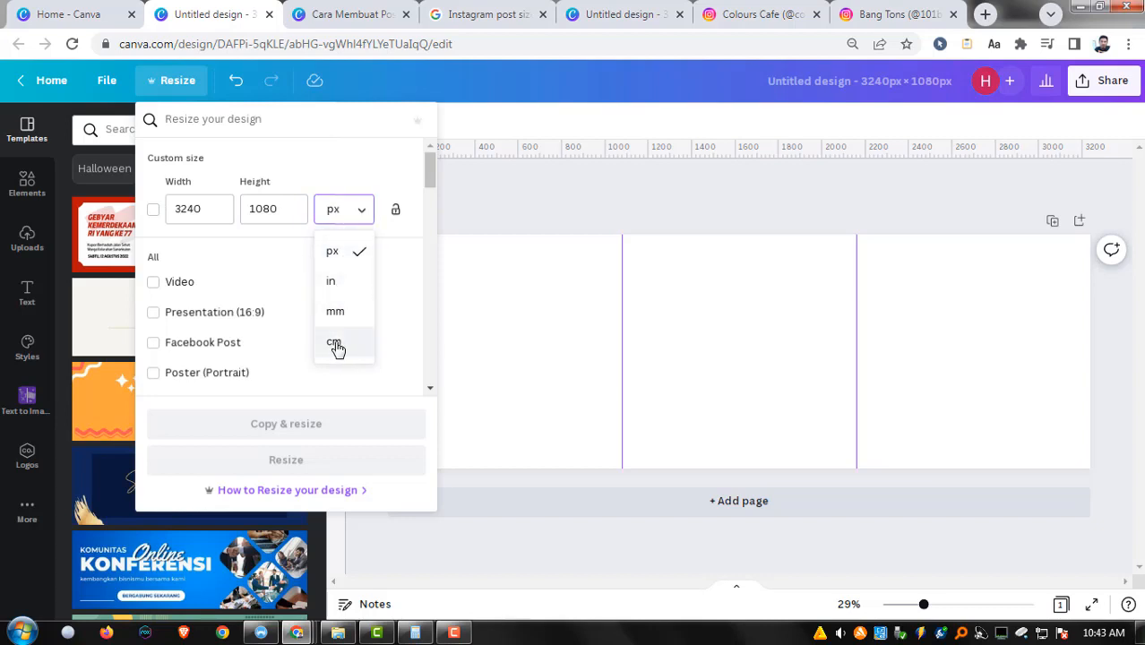
pyautogui.click(360, 187)
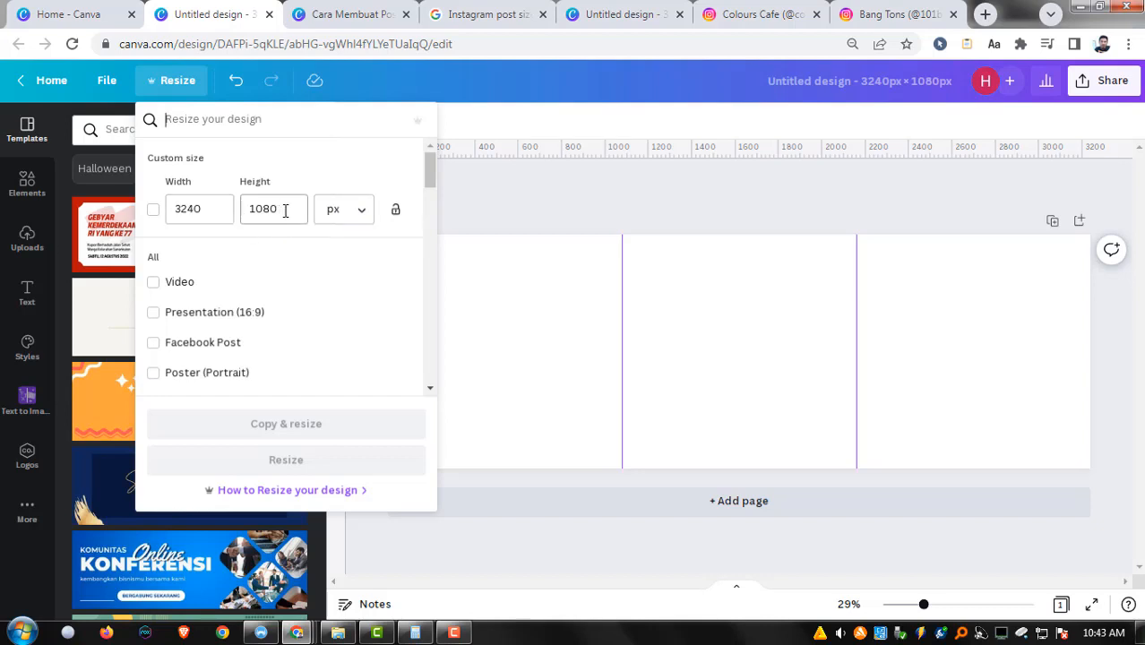
pyautogui.click(511, 205)
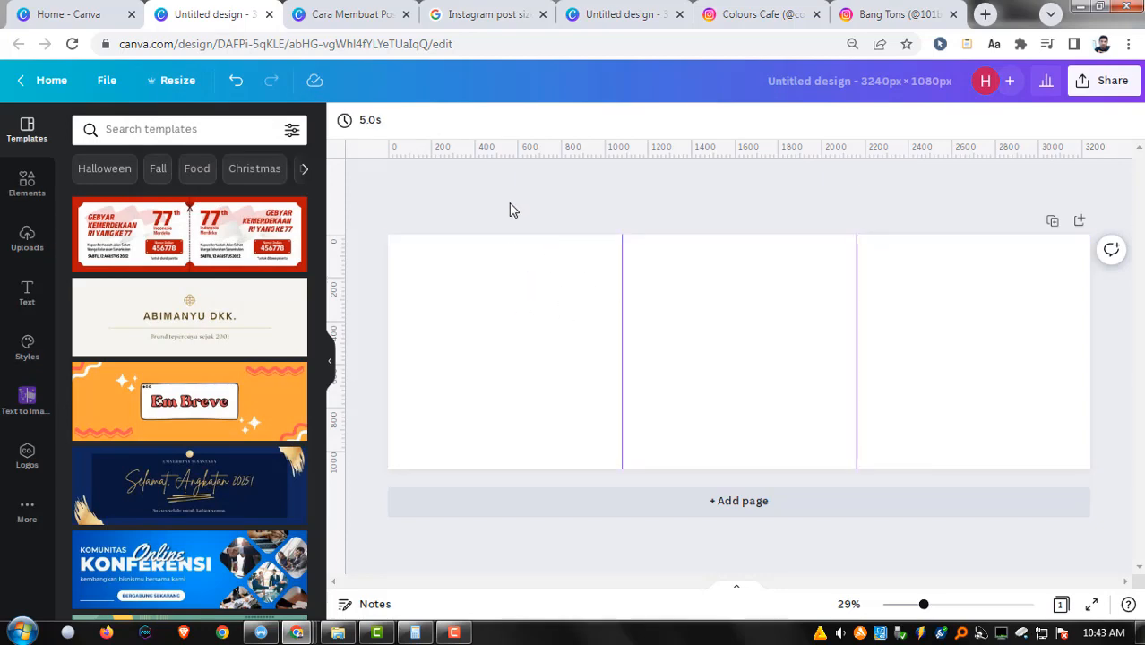
# Apply the "Selamat Hari Guru" template to the blank design.
pyautogui.scroll(-5, 222, 315)
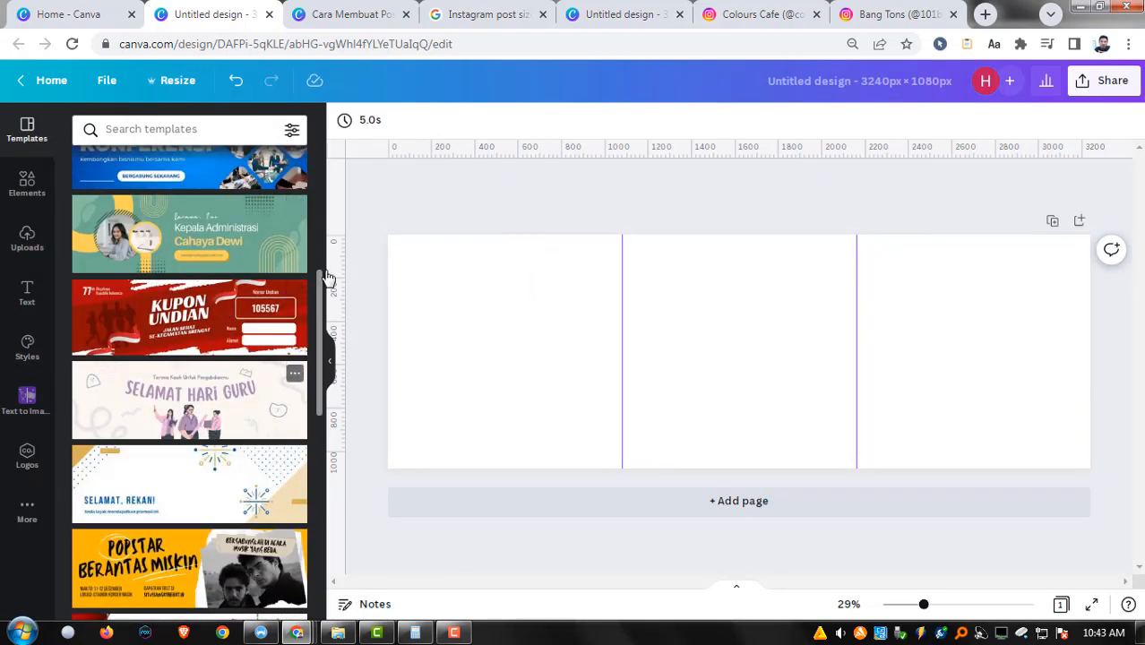
pyautogui.click(212, 407)
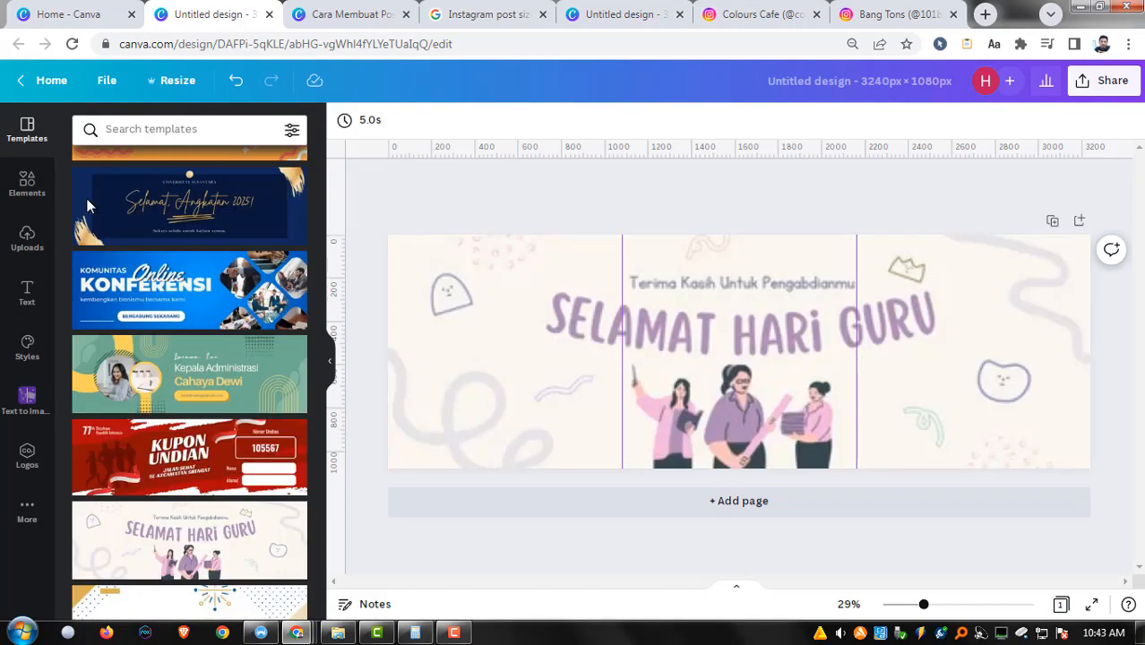
# Search the elements for "guru" and place the man in the batik shirt, enlarged, in the first section.
pyautogui.click(30, 186)
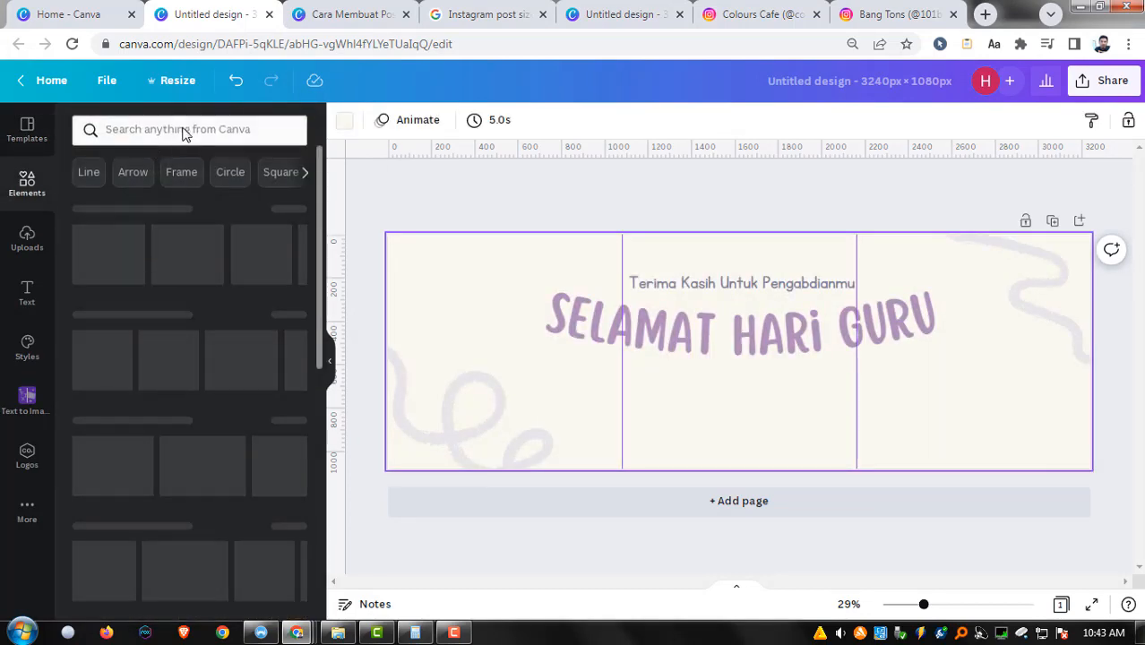
pyautogui.click(183, 129)
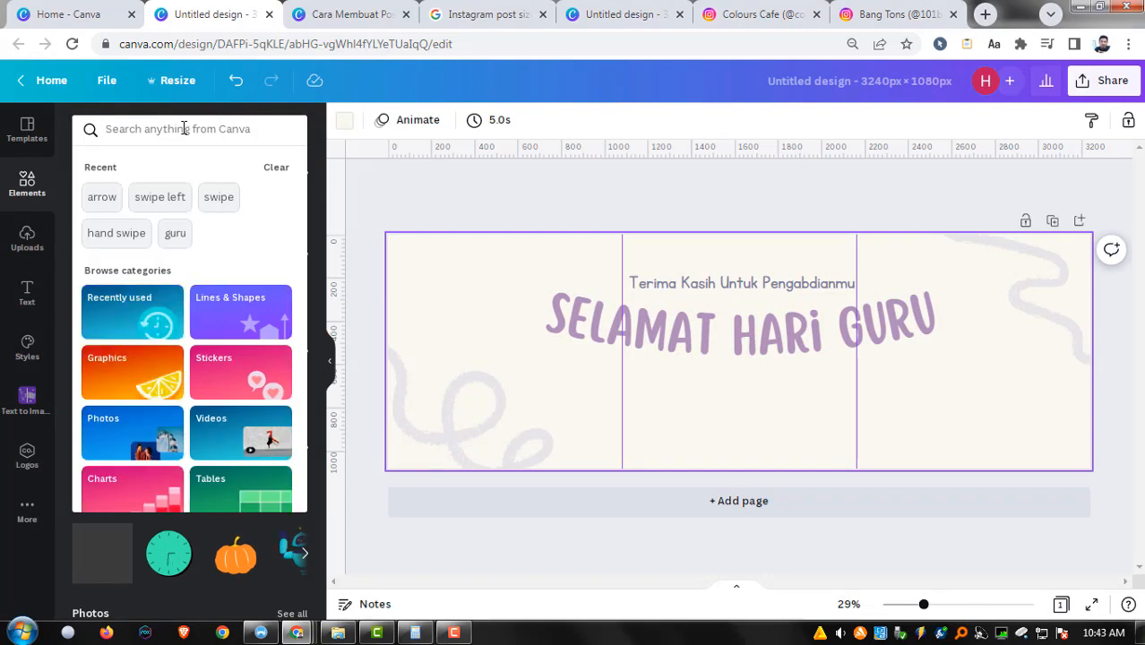
pyautogui.write('guru')
pyautogui.press('Return')
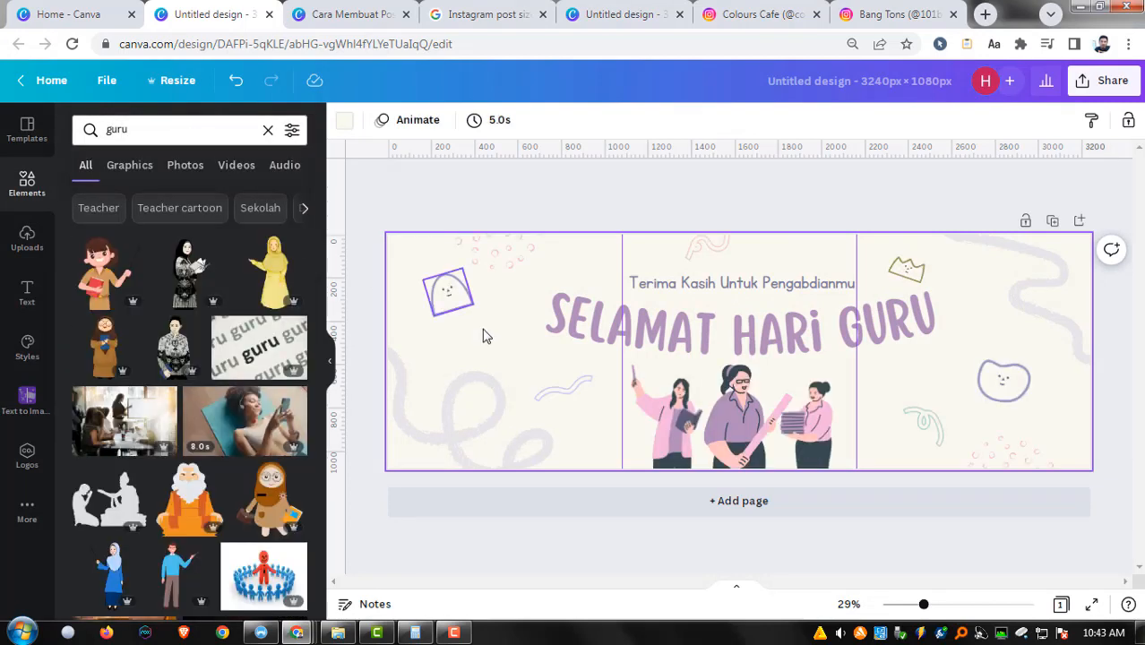
pyautogui.click(174, 350)
pyautogui.moveTo(717, 359); pyautogui.dragTo(489, 431)
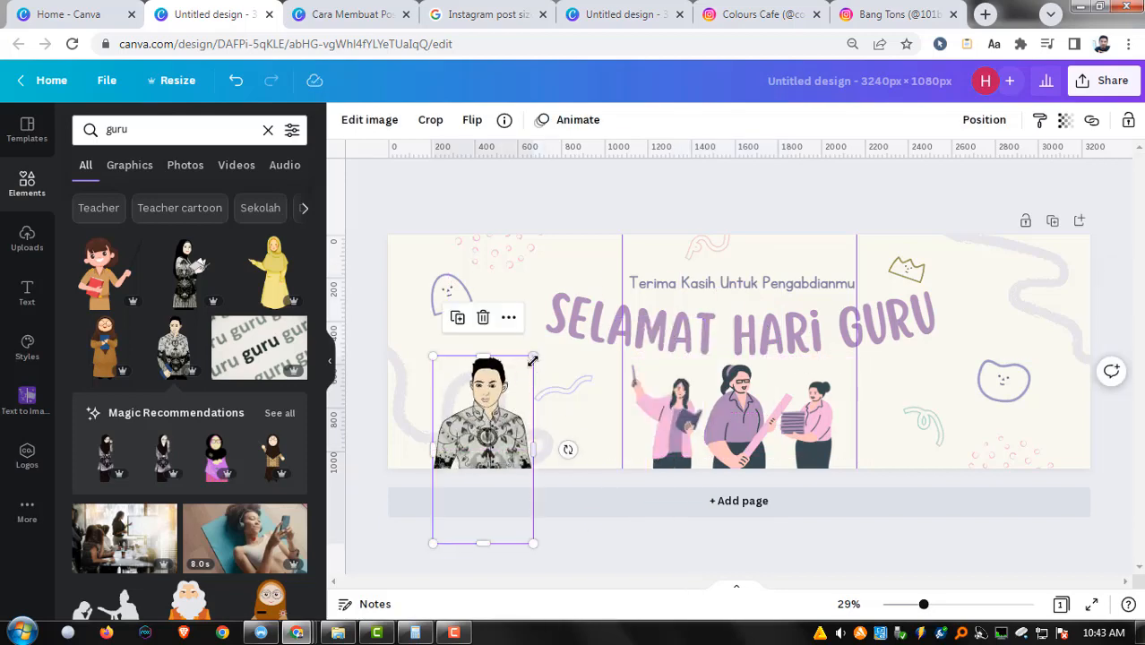
pyautogui.moveTo(534, 356); pyautogui.dragTo(593, 248)
pyautogui.moveTo(519, 384); pyautogui.dragTo(499, 425)
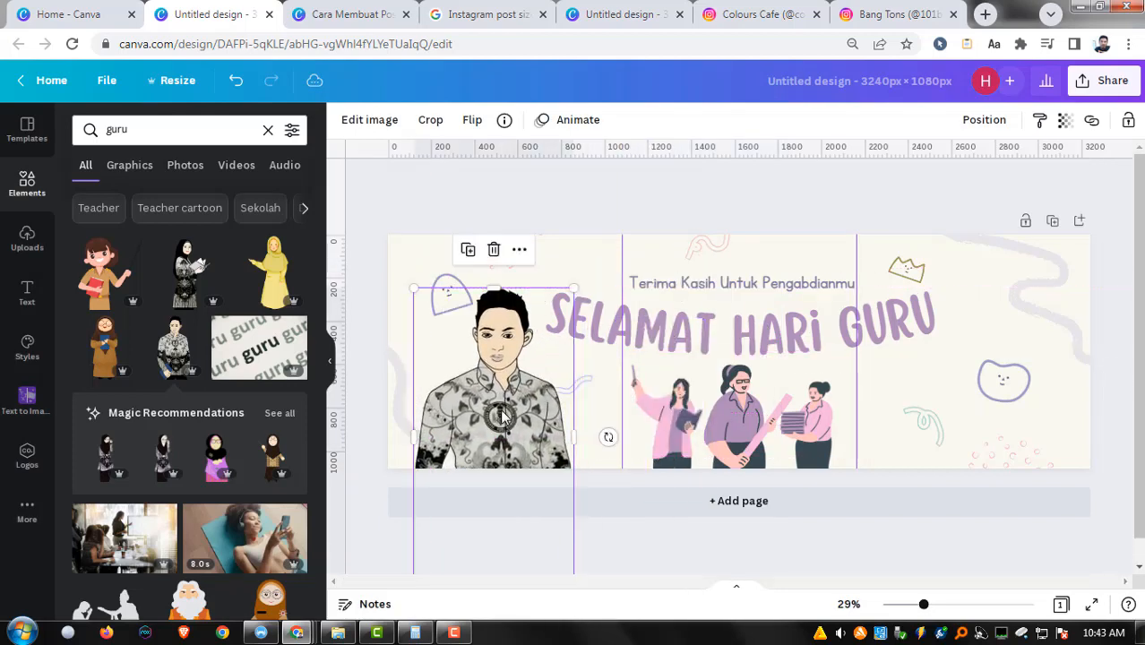
# Add the woman in the red hijab from the "guru" results and place her in the third section.
pyautogui.scroll(-8, 219, 394)
pyautogui.click(196, 260)
pyautogui.scroll(3, 195, 260)
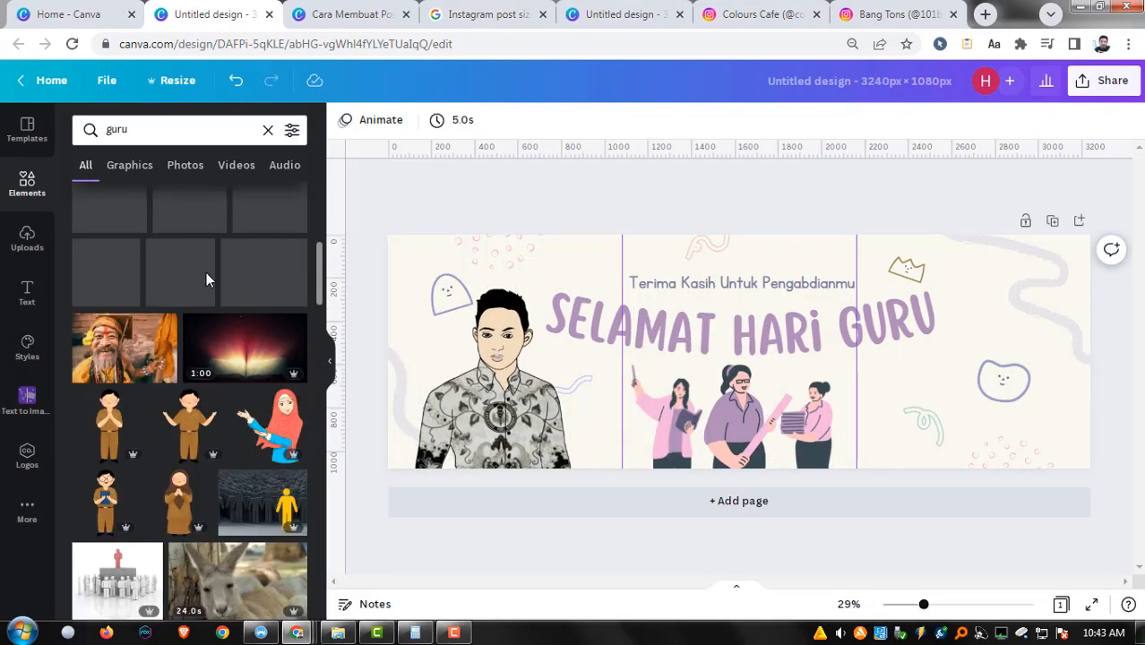
pyautogui.click(269, 426)
pyautogui.moveTo(797, 381); pyautogui.dragTo(1030, 444)
pyautogui.click(626, 210)
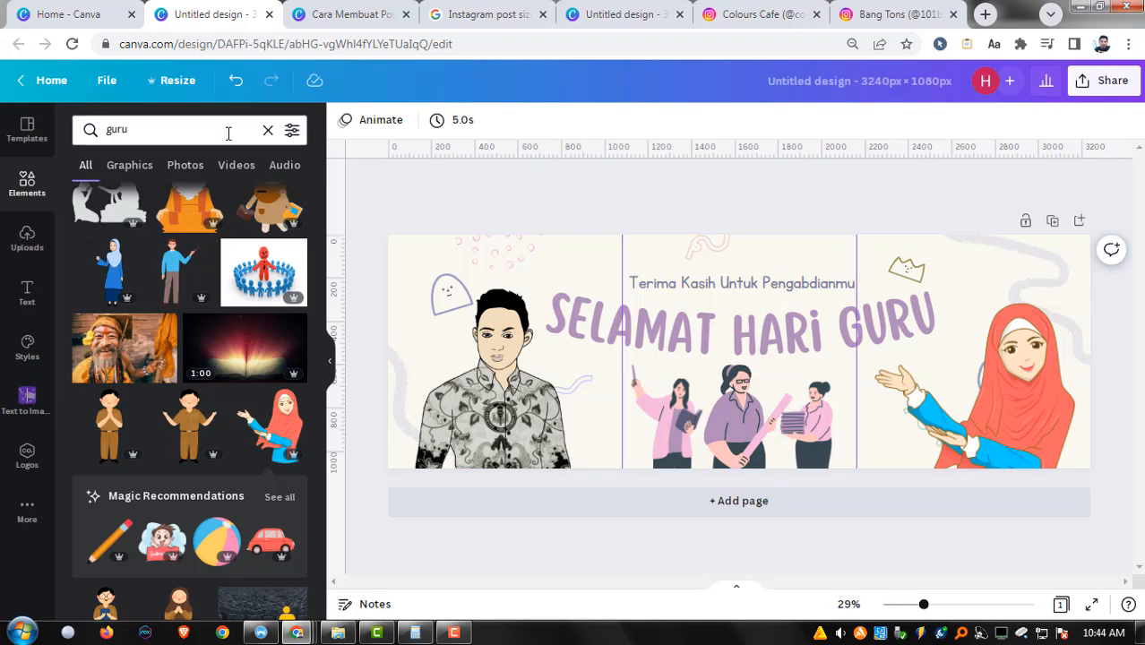
# Check the custom size fields in the resize options and close them.
pyautogui.click(177, 80)
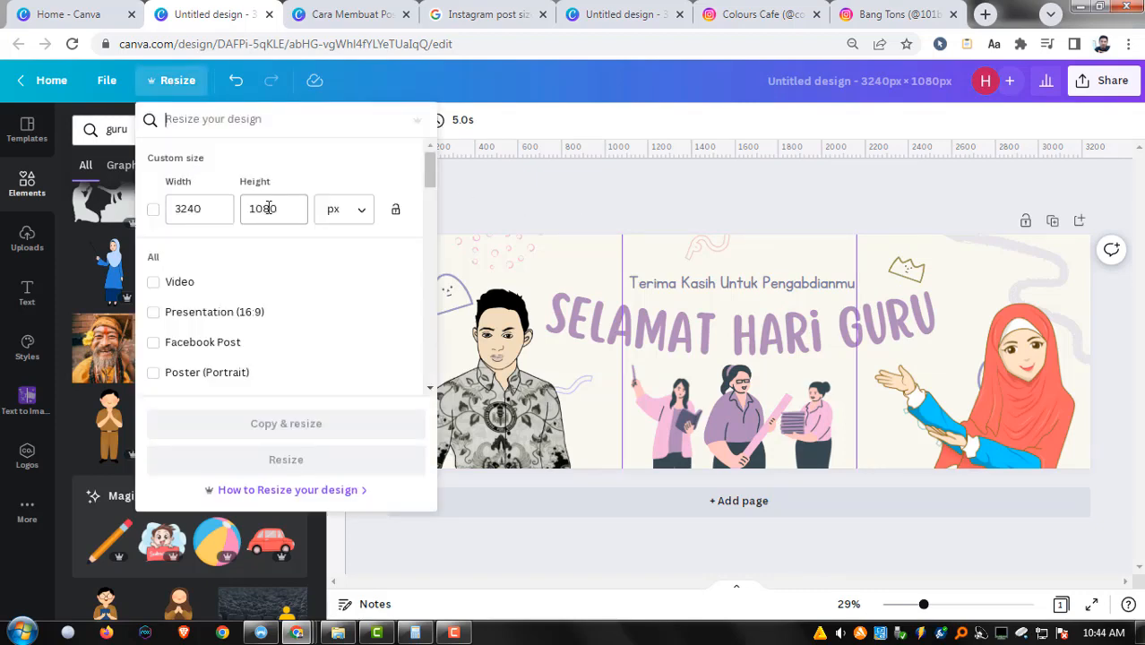
pyautogui.click(529, 202)
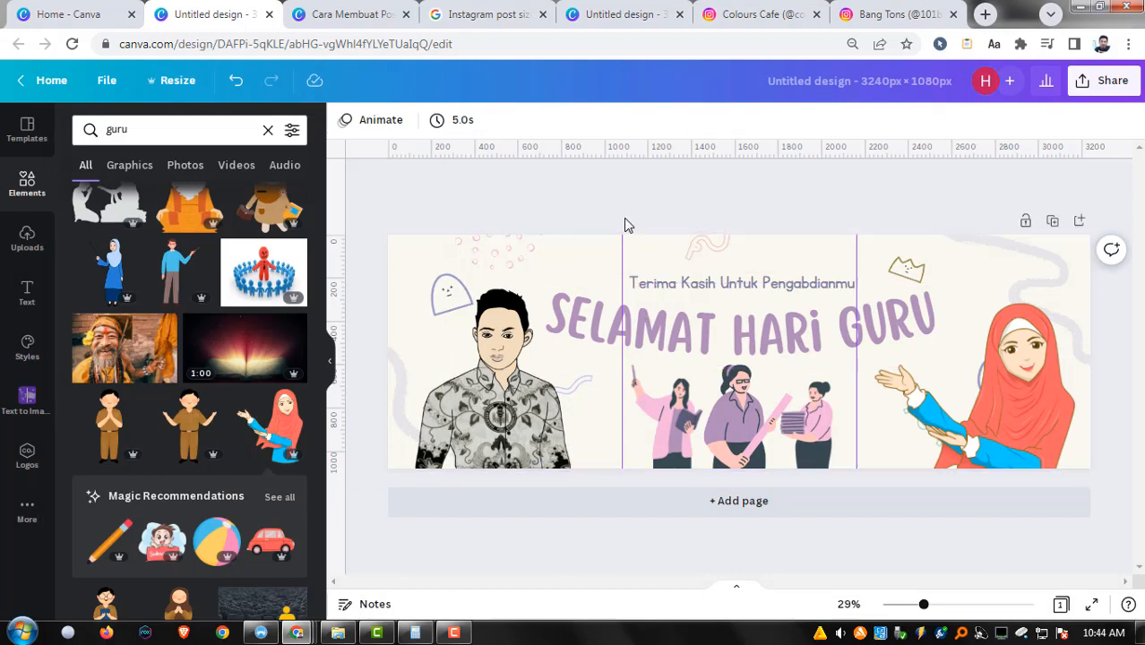
# Search the elements for "flower" and line the design's lower edge with the blue flower garland, reduced in size.
pyautogui.click(16, 198)
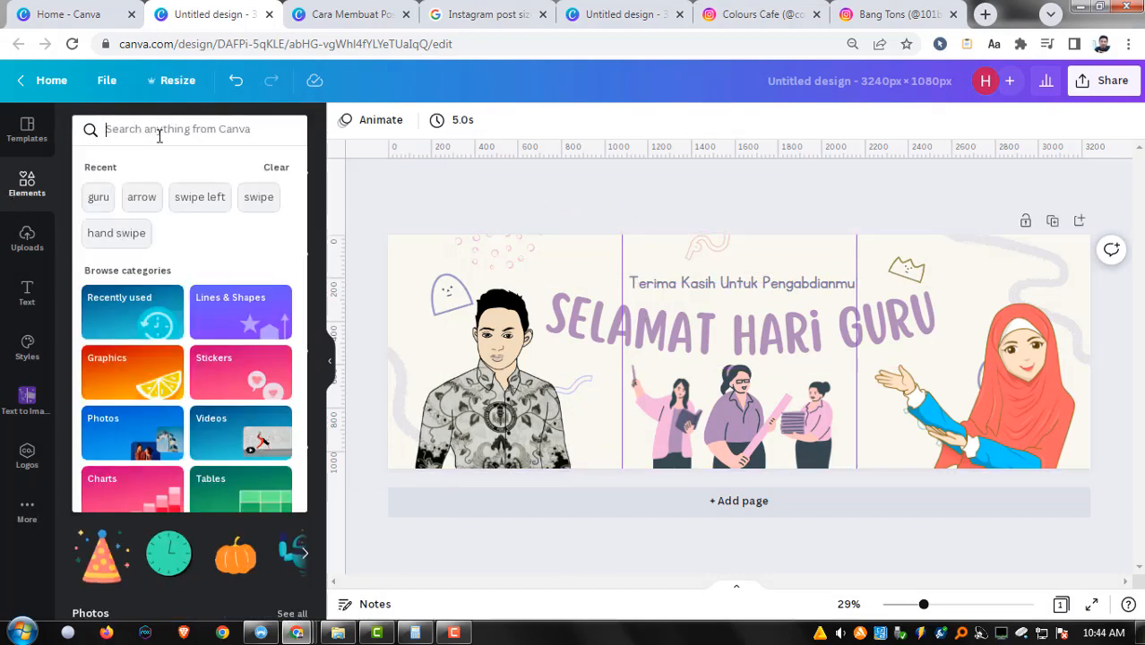
pyautogui.write('flower')
pyautogui.press('Return')
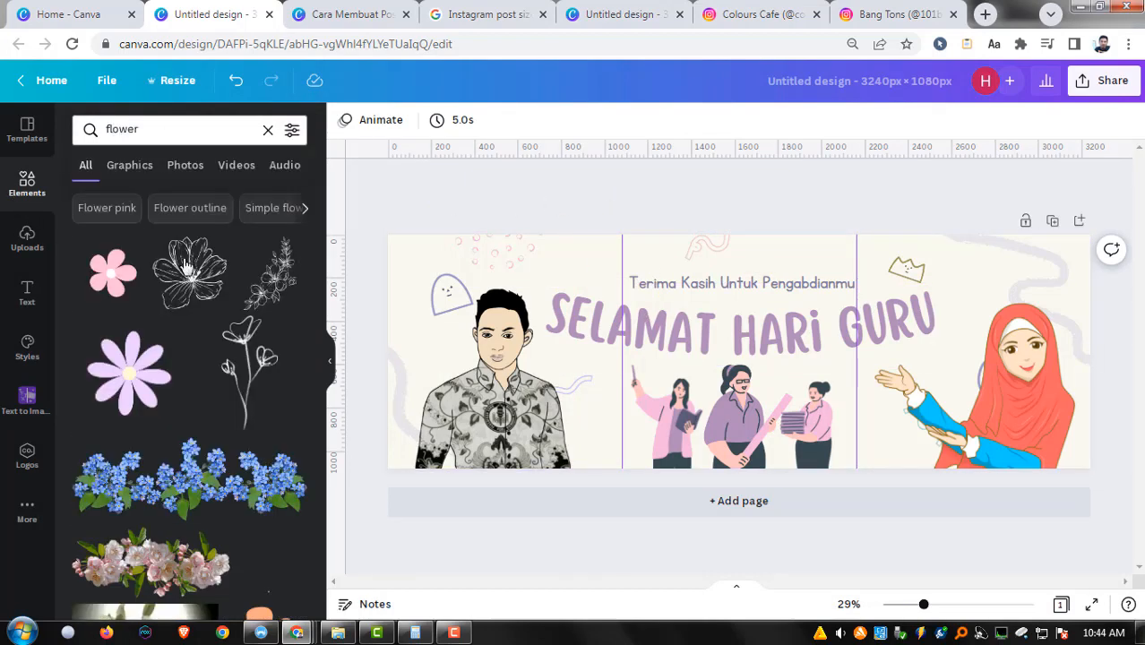
pyautogui.click(166, 475)
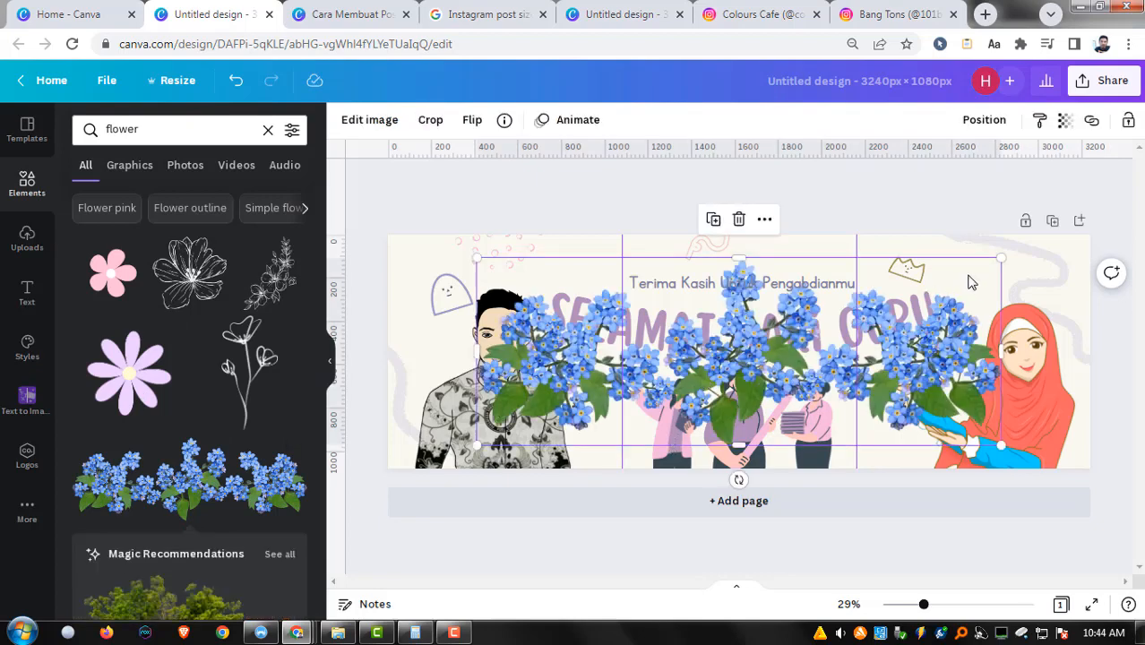
pyautogui.moveTo(1002, 258); pyautogui.dragTo(732, 356)
pyautogui.moveTo(617, 389); pyautogui.dragTo(808, 459)
pyautogui.click(363, 363)
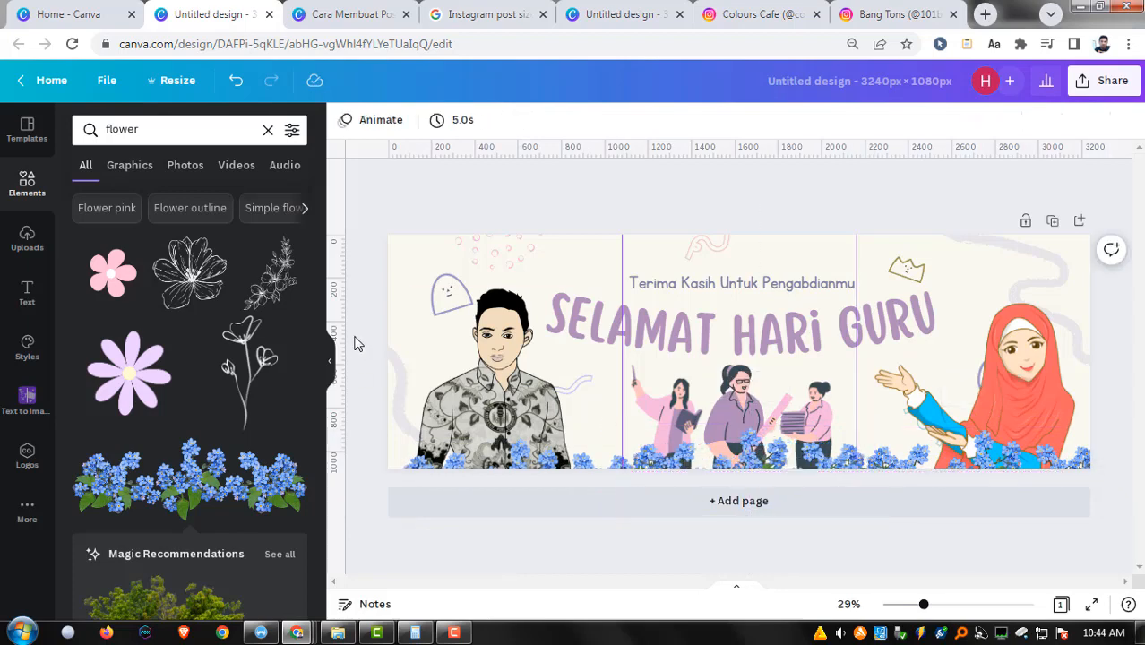
# Add the line-art flower stem across the 1080 px guide and recolour it light peach pink.
pyautogui.click(265, 372)
pyautogui.moveTo(761, 306); pyautogui.dragTo(772, 281)
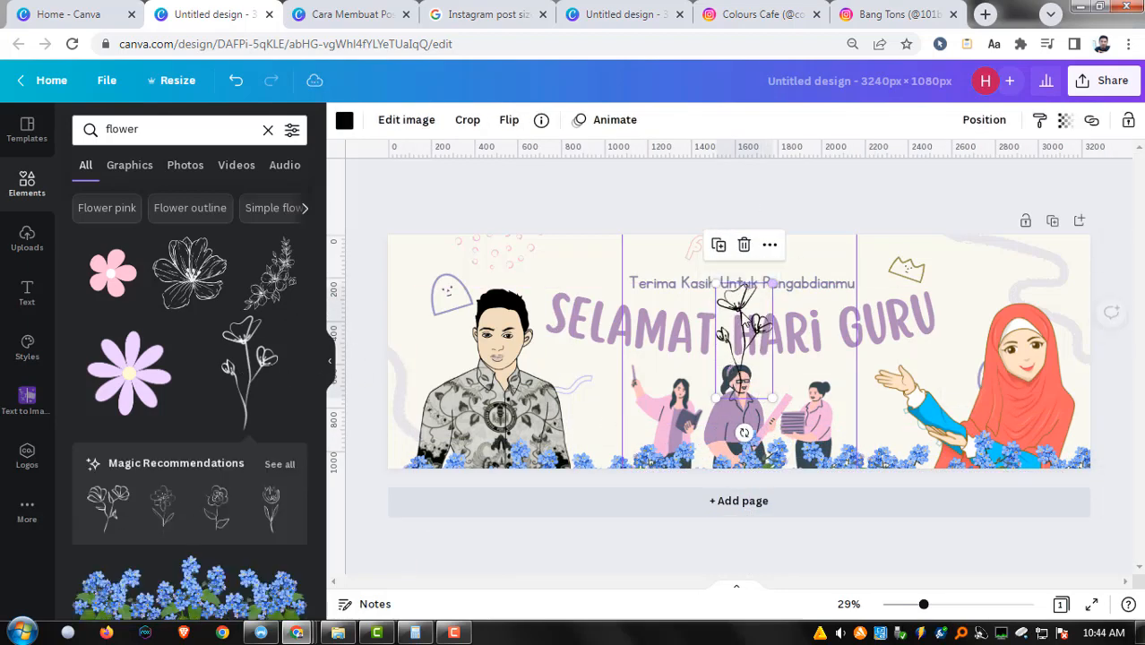
pyautogui.moveTo(739, 336); pyautogui.dragTo(621, 376)
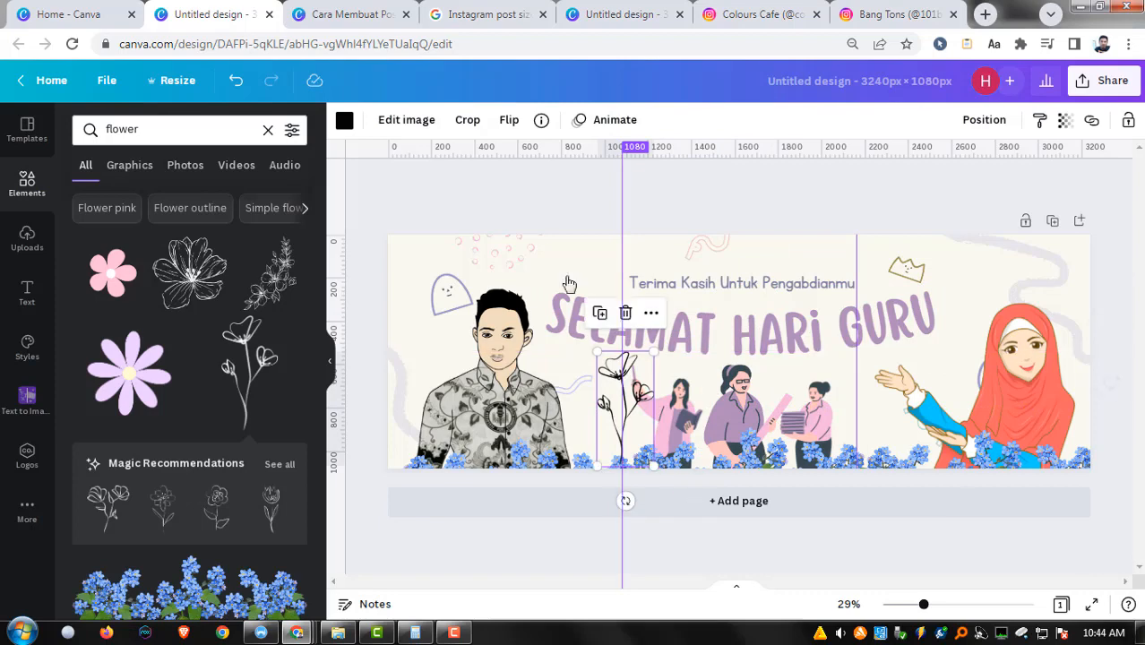
pyautogui.click(344, 120)
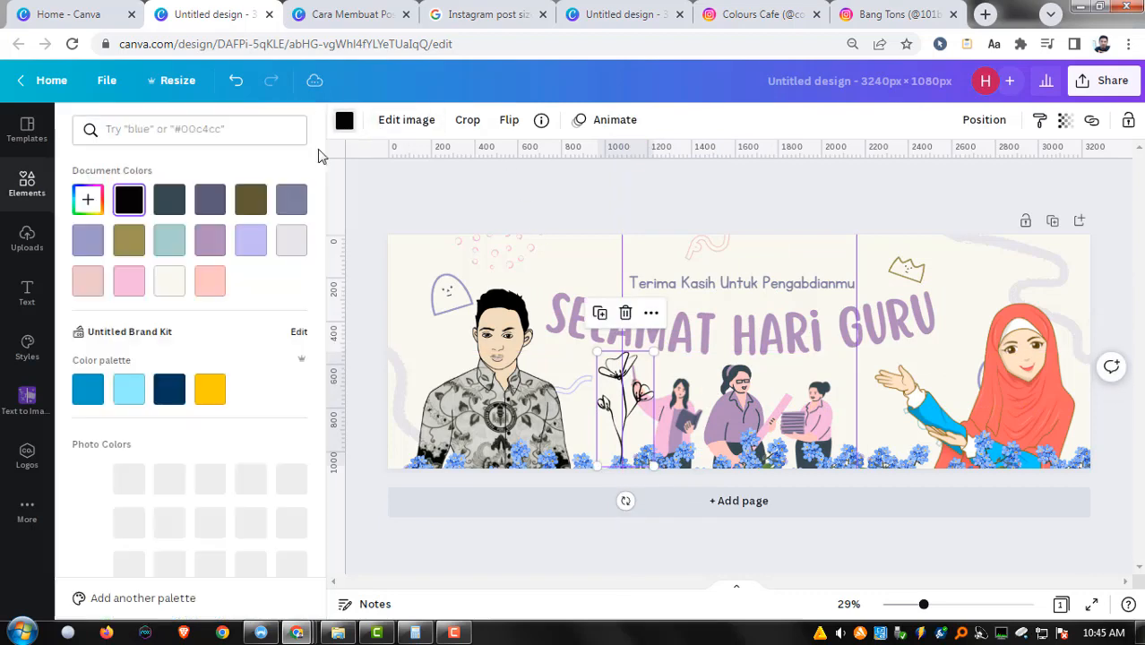
pyautogui.click(210, 282)
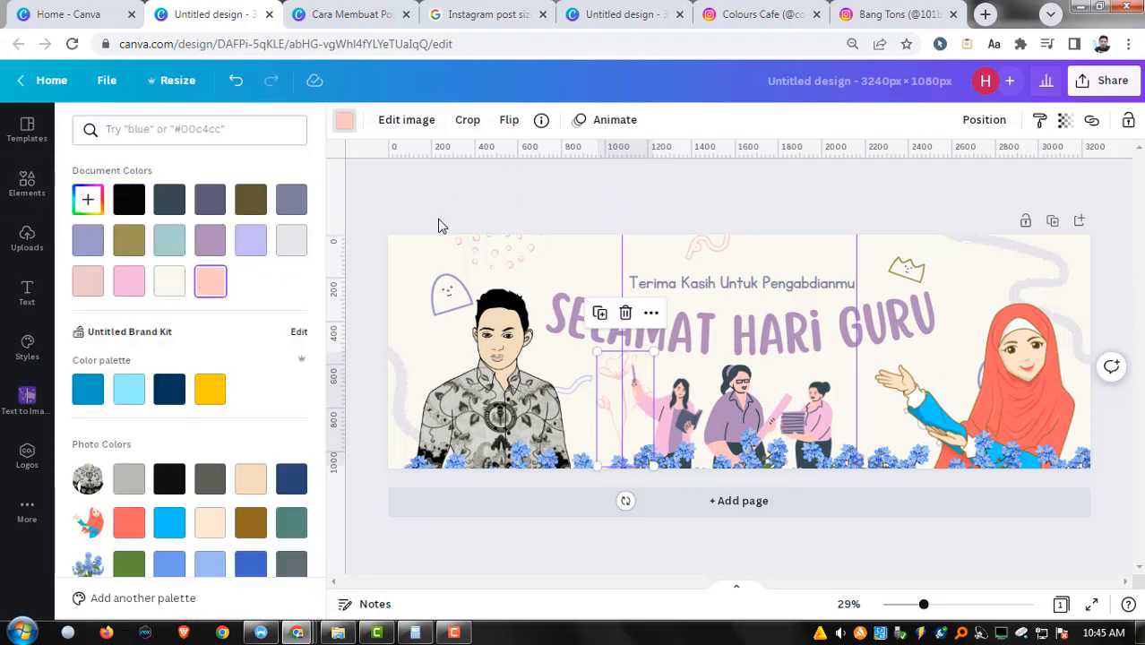
pyautogui.click(509, 191)
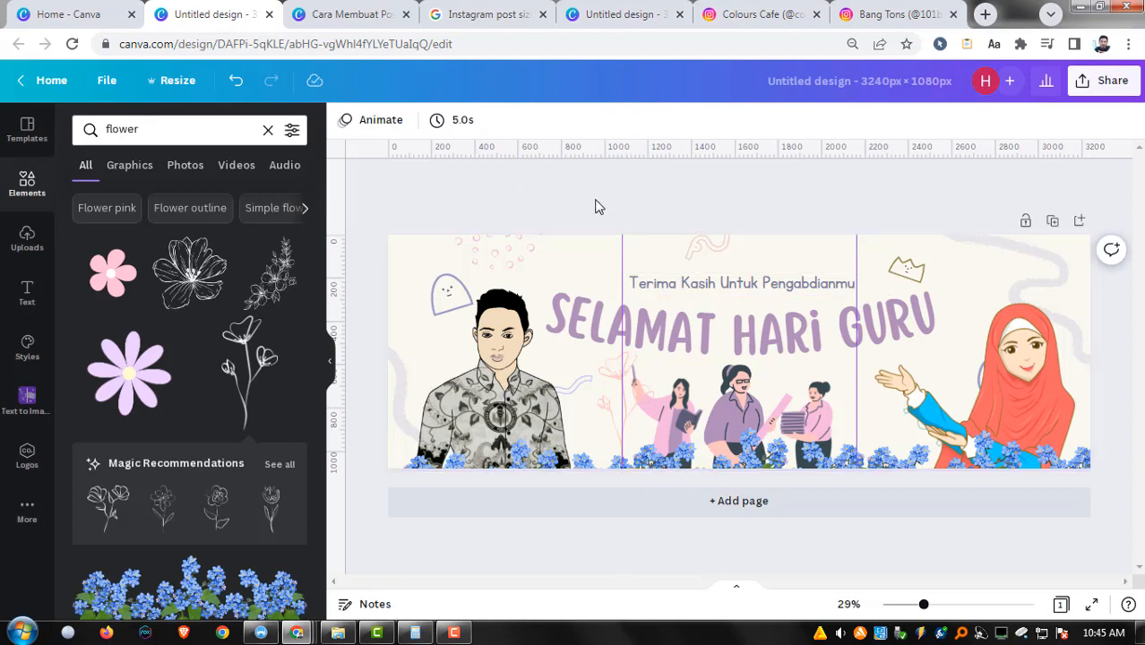
# Toggle the rulers and guides to compare the design with and without them, leaving them hidden.
pyautogui.hotkey('shift', 'r')
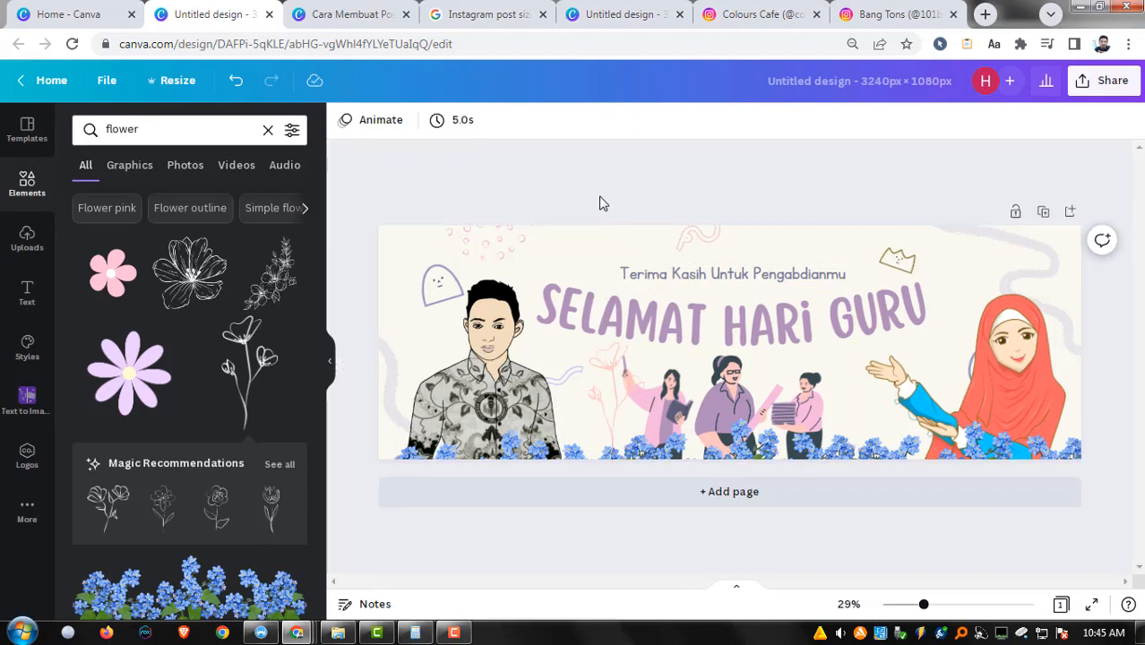
pyautogui.hotkey('shift', 'r')
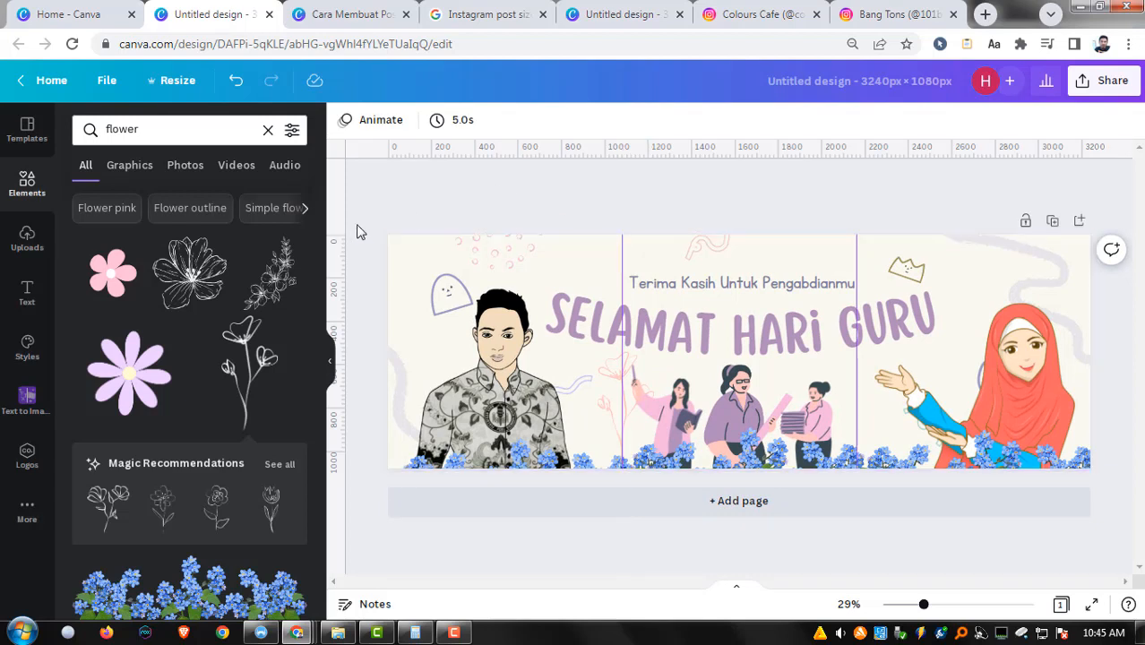
pyautogui.hotkey('shift', 'r')
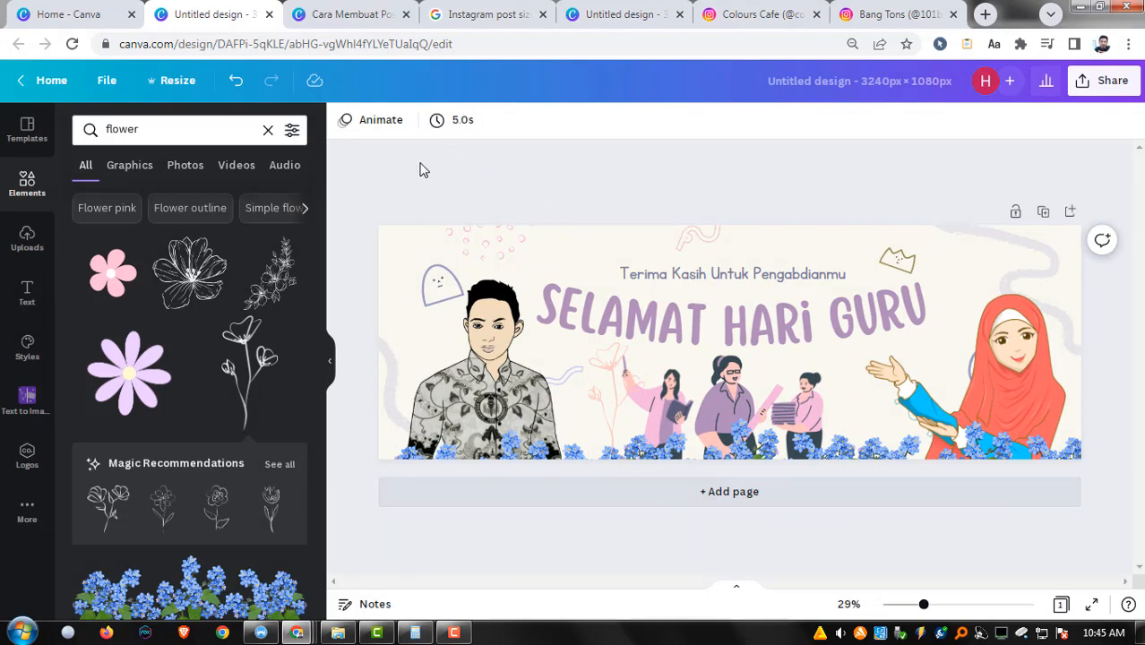
# Check the 1080 * 10 calculation in Calculator, and try to resize the design to a custom width of 10800 px.
pyautogui.click(415, 633)
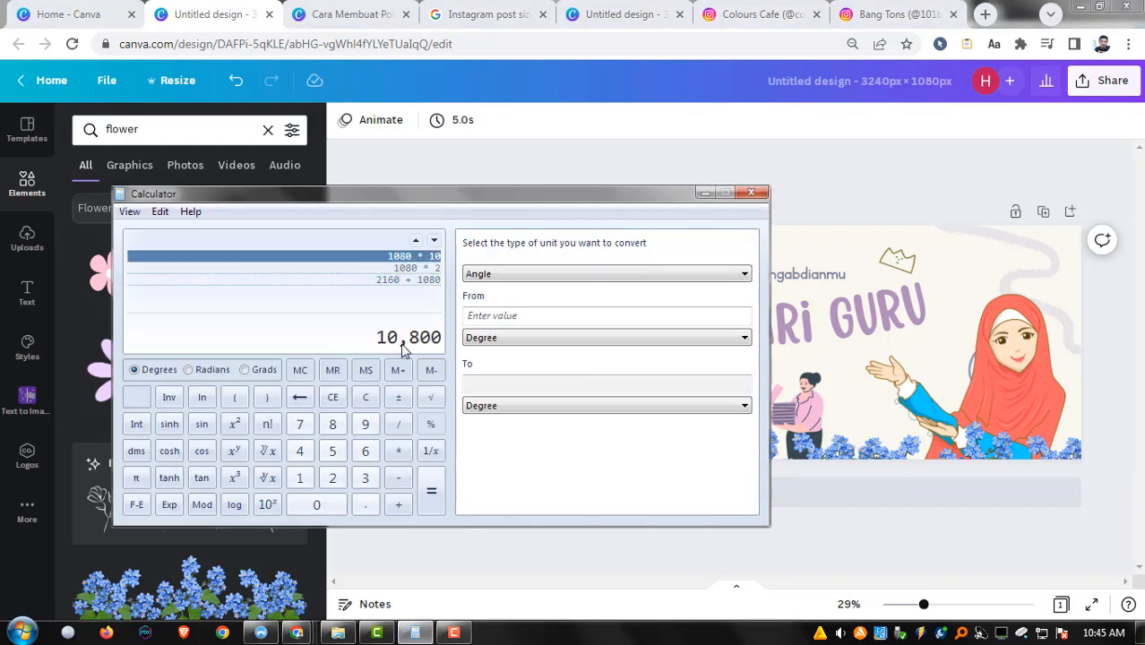
pyautogui.click(477, 177)
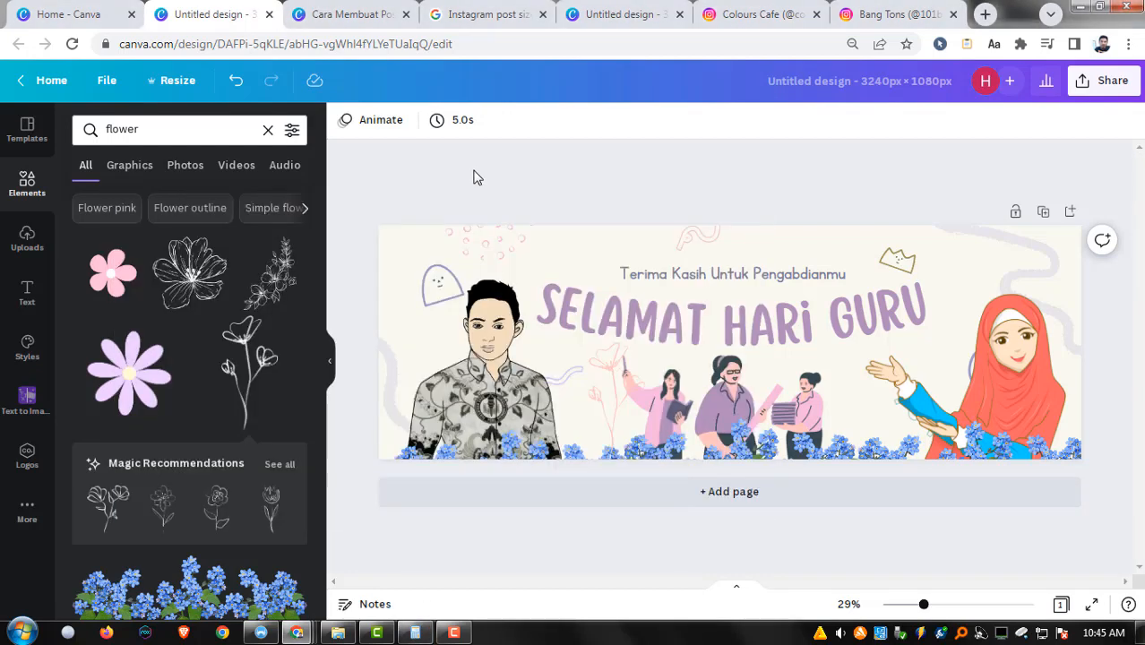
pyautogui.click(177, 81)
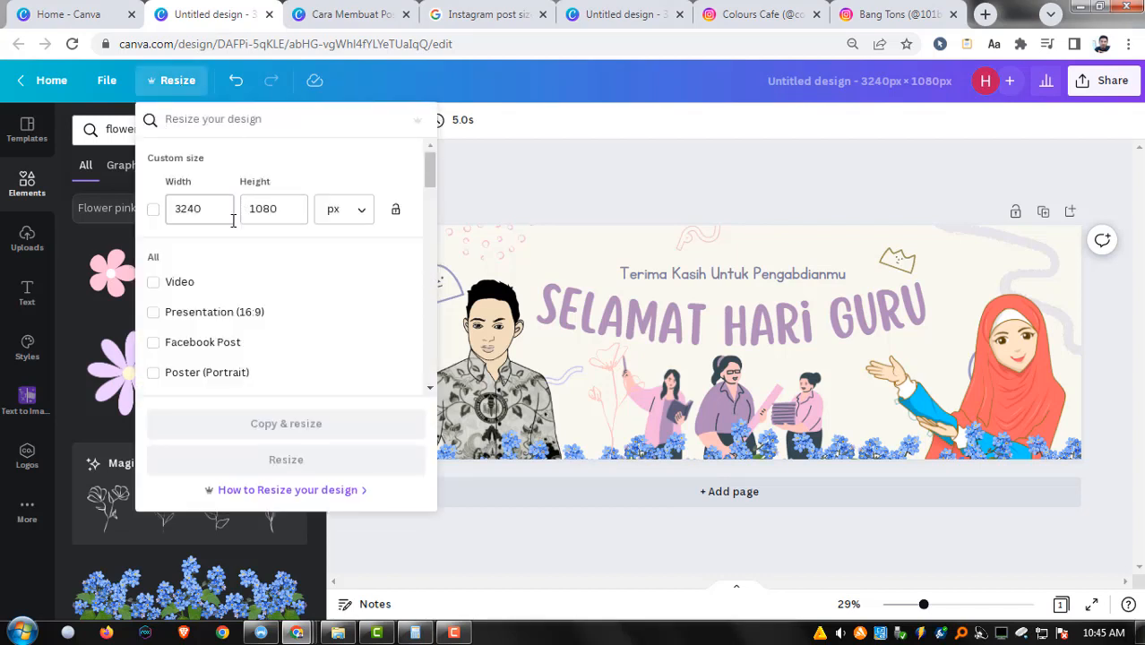
pyautogui.click(174, 210)
pyautogui.doubleClick(176, 208)
pyautogui.write('10800')
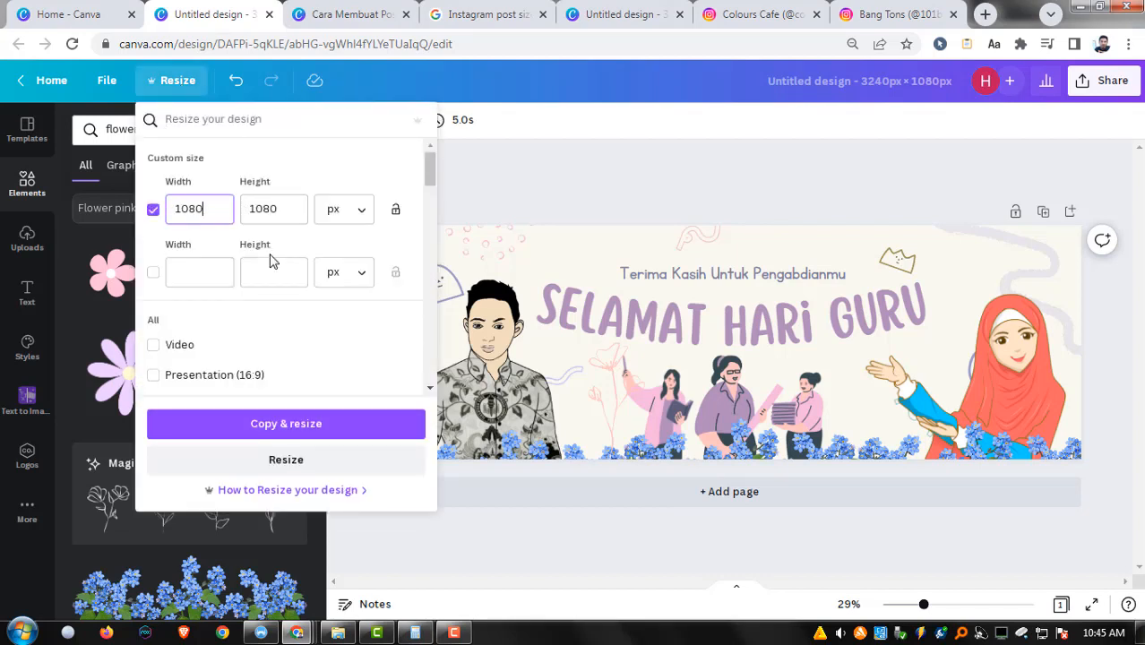
pyautogui.click(296, 460)
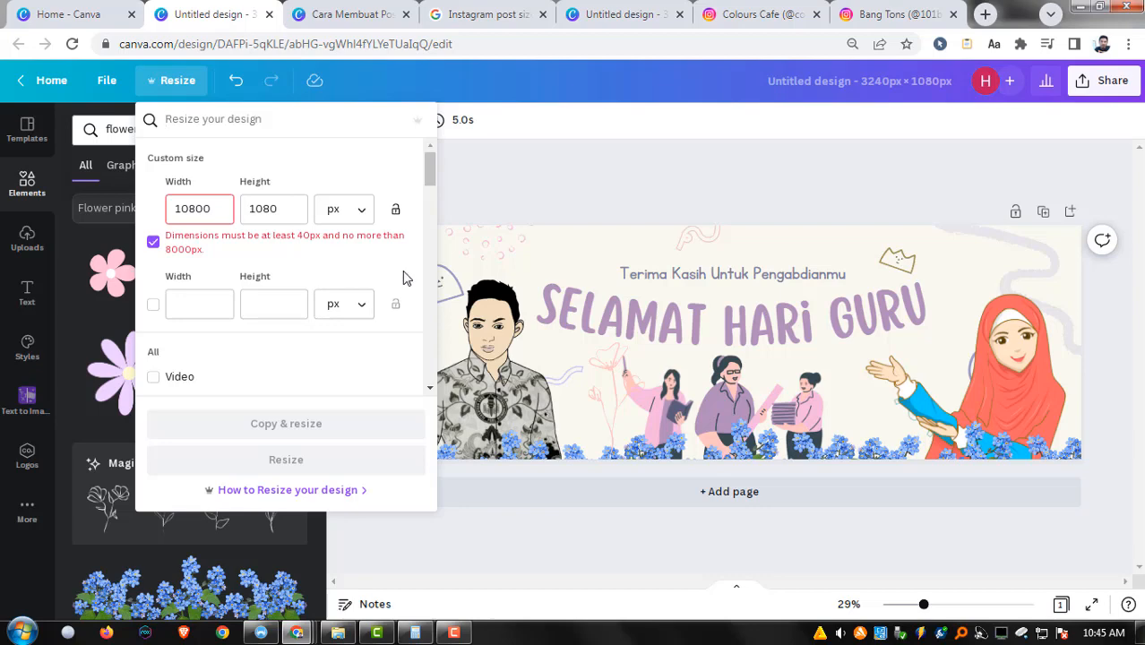
pyautogui.click(512, 194)
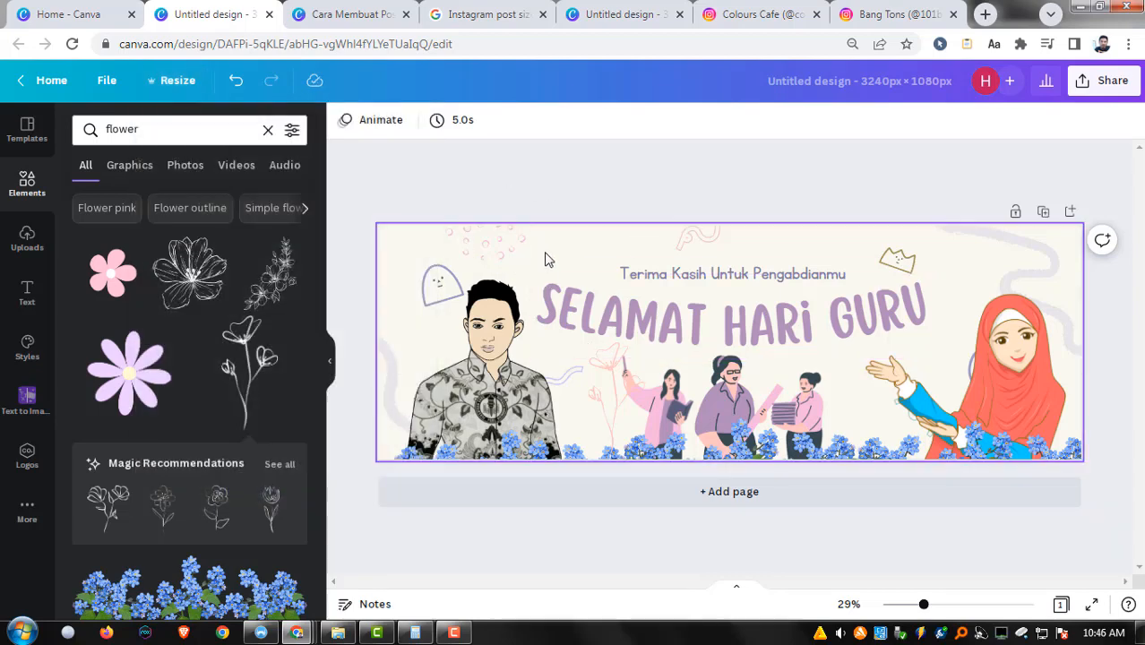
# Show the rulers and guides again and nudge the pink flower stem slightly down on the 1080 px guide.
pyautogui.hotkey('shift', 'r')
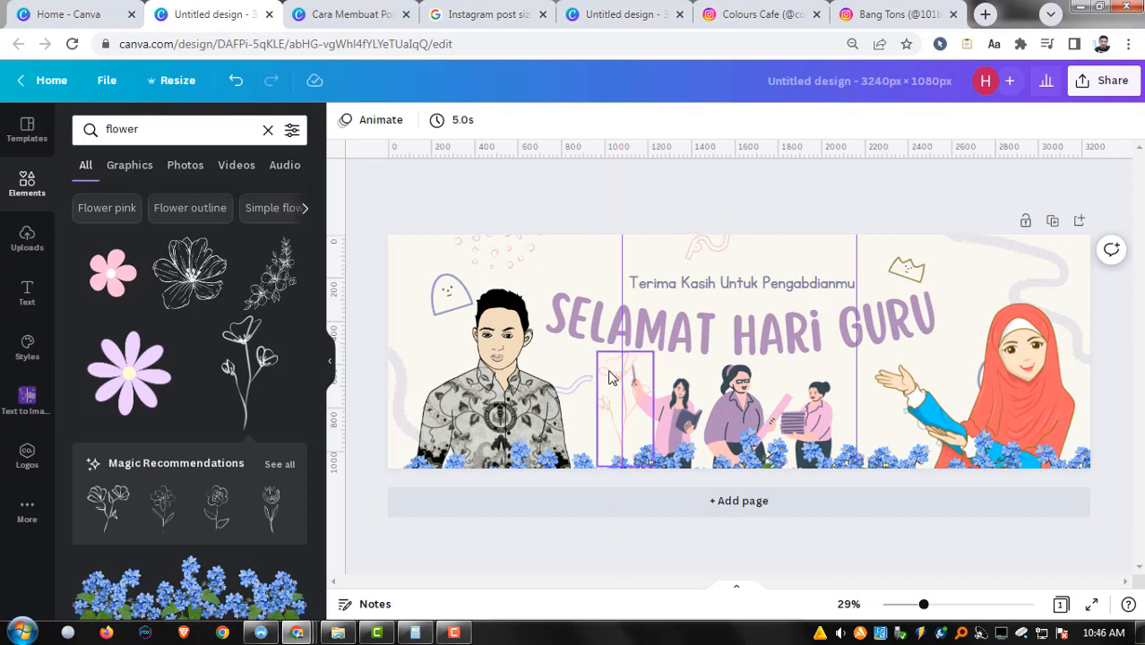
pyautogui.moveTo(609, 377); pyautogui.dragTo(609, 377)
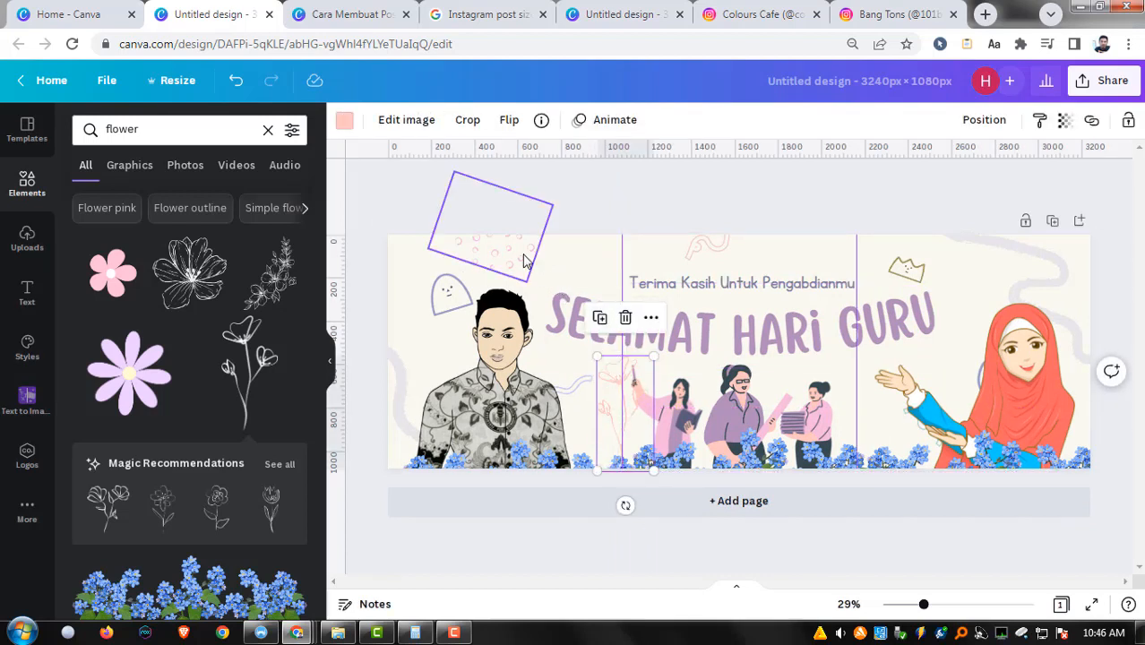
# Mark the upper part of the design with the pen, clear the mark and deselect the flower stem.
pyautogui.hotkey('alt', 'm')
pyautogui.moveTo(563, 236)
pyautogui.mouseDown()
pyautogui.moveTo(400, 252)
pyautogui.moveTo(451, 440)
pyautogui.moveTo(619, 429)
pyautogui.moveTo(574, 246)
pyautogui.moveTo(639, 446)
pyautogui.moveTo(798, 245)
pyautogui.mouseUp()
pyautogui.hotkey('alt', 'm')
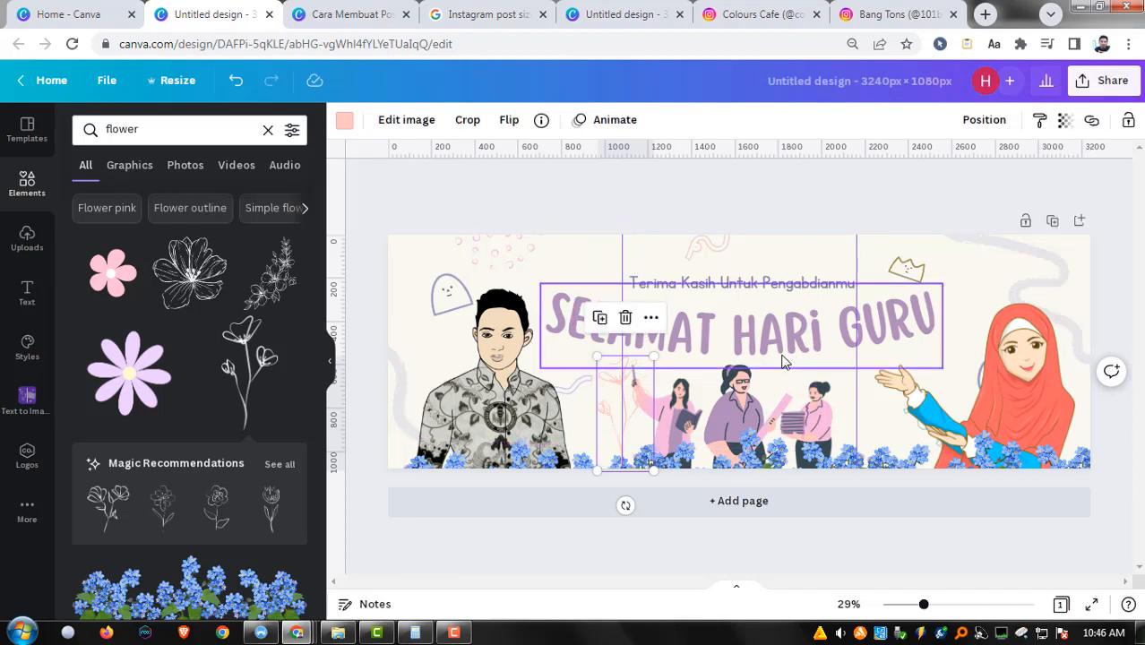
pyautogui.click(665, 213)
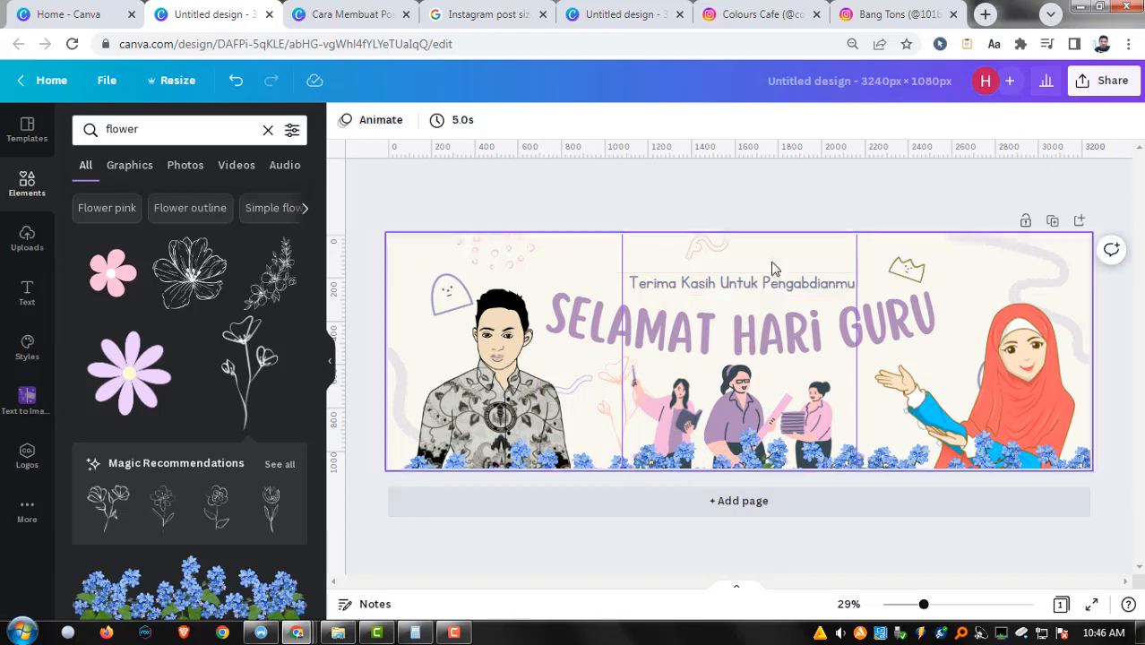
# Add two blank pages below the finished carousel page.
pyautogui.click(732, 504)
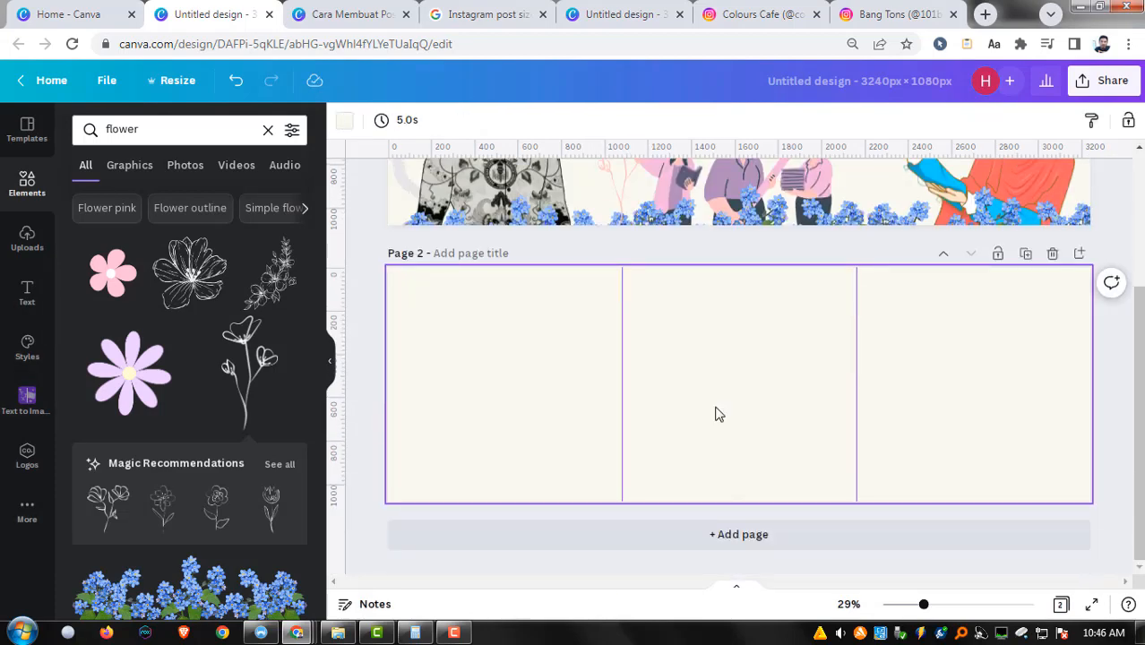
pyautogui.click(764, 536)
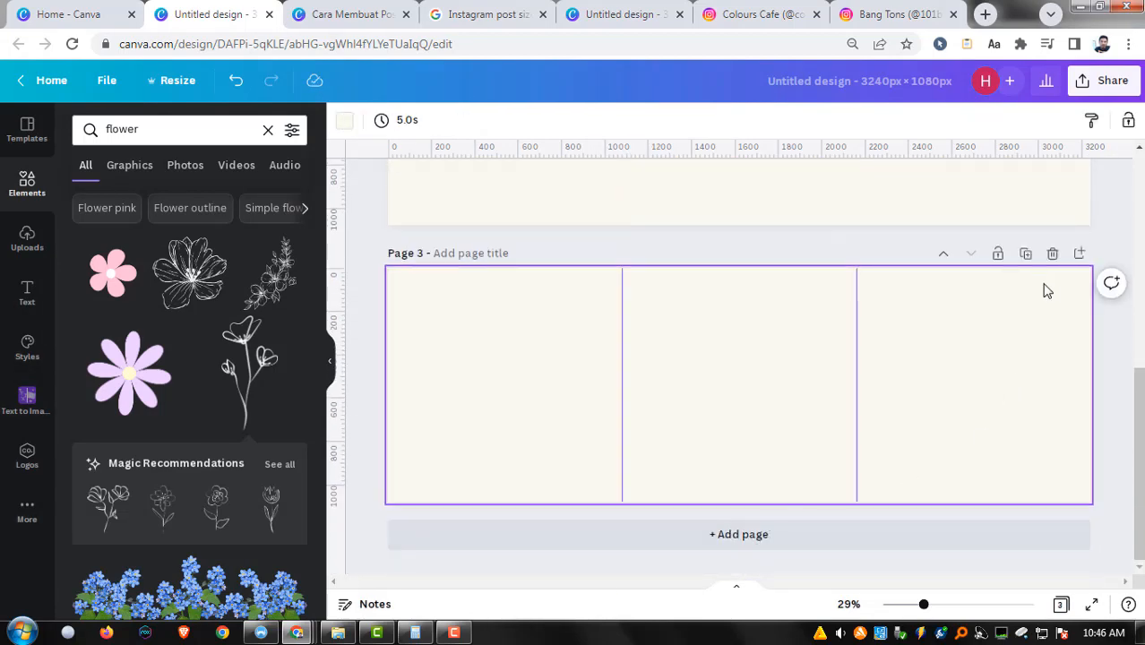
# Delete the two blank pages below the finished carousel page.
pyautogui.scroll(1, 852, 386)
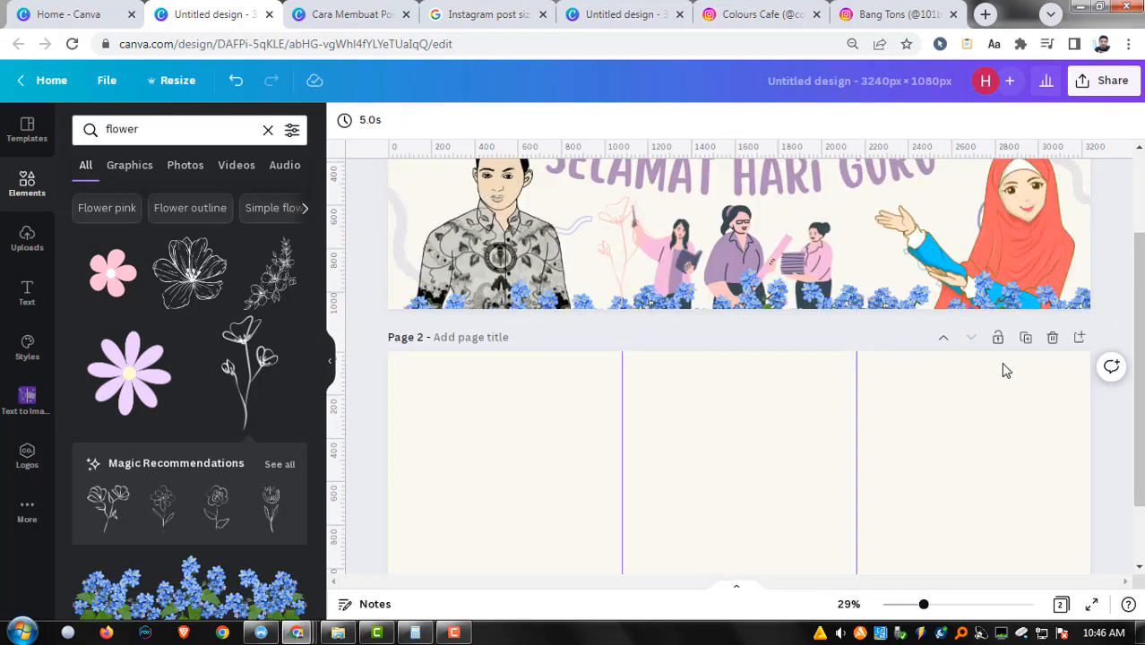
pyautogui.click(1051, 346)
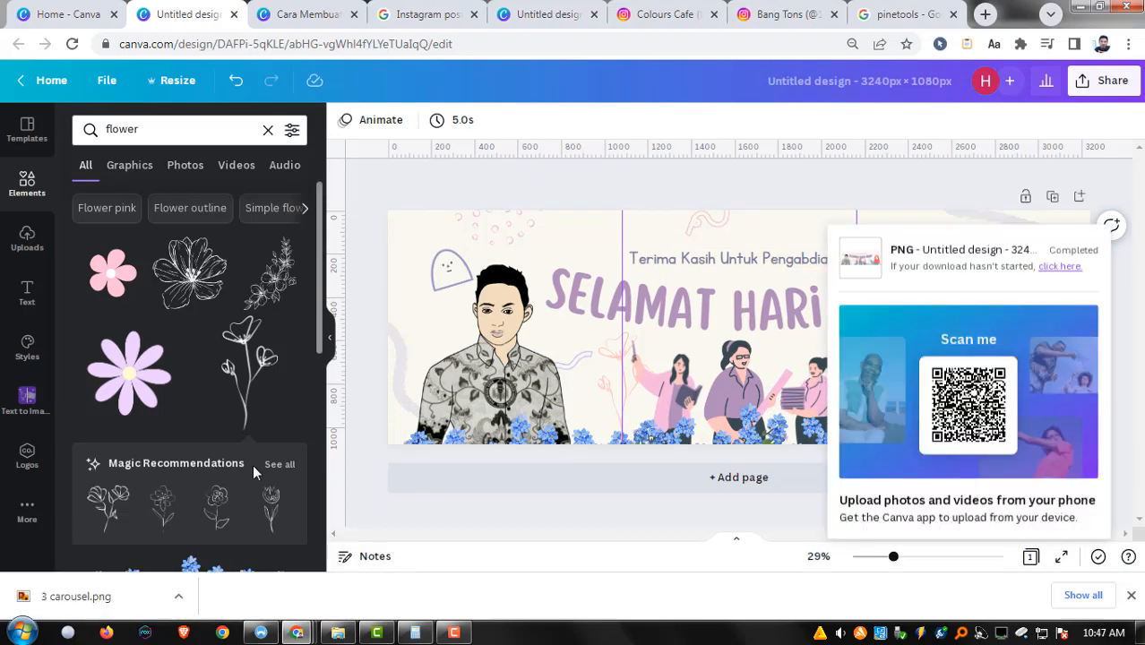
# Switch to the pinetools search results, mark the query and first result with the pen, and open Split image online.
pyautogui.click(897, 17)
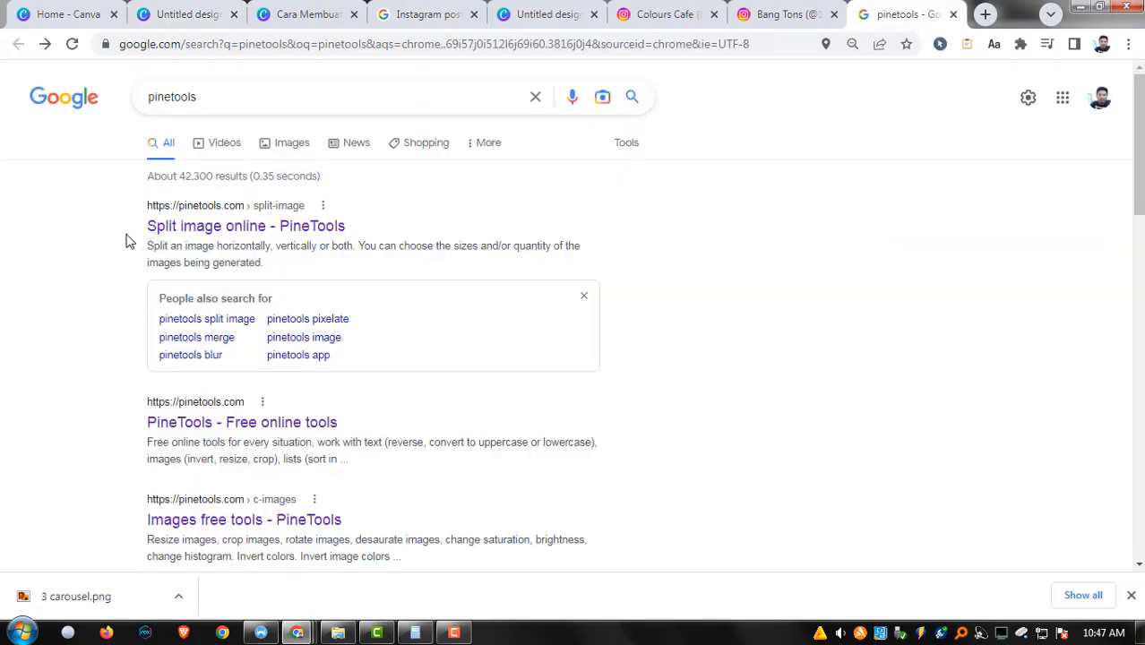
pyautogui.hotkey('alt', 'm')
pyautogui.moveTo(231, 124)
pyautogui.mouseDown()
pyautogui.moveTo(120, 81)
pyautogui.moveTo(215, 84)
pyautogui.moveTo(207, 125)
pyautogui.mouseUp()
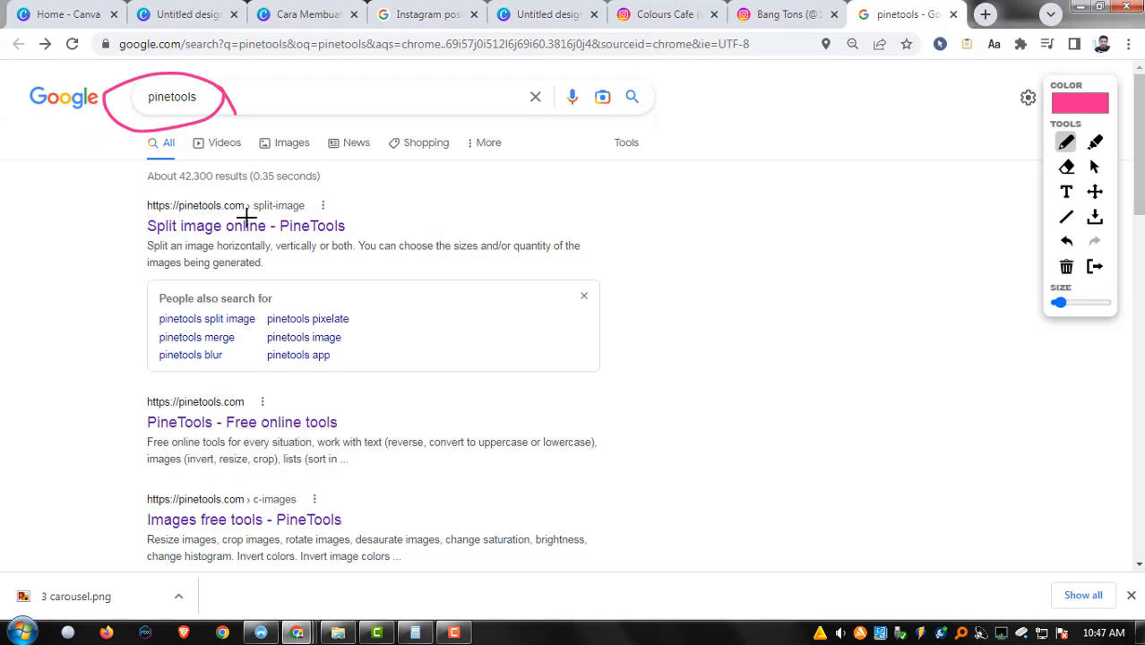
pyautogui.moveTo(329, 204)
pyautogui.mouseDown()
pyautogui.moveTo(256, 190)
pyautogui.moveTo(107, 188)
pyautogui.moveTo(339, 246)
pyautogui.moveTo(366, 192)
pyautogui.moveTo(266, 192)
pyautogui.mouseUp()
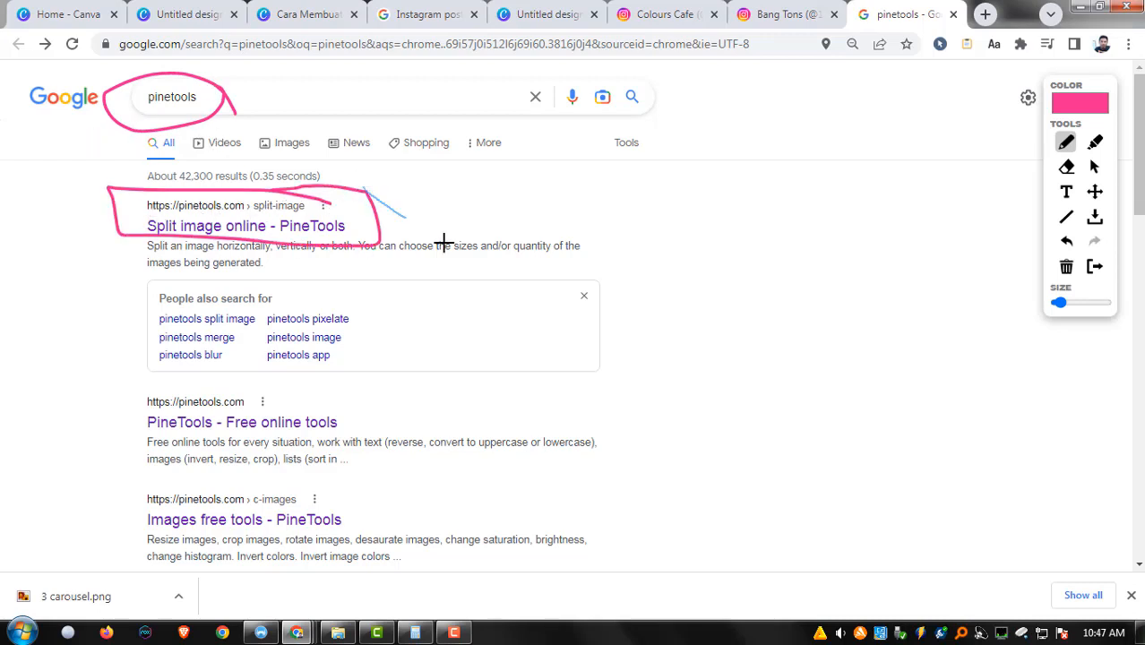
pyautogui.press('Escape')
pyautogui.click(305, 228)
# Circle the input image and quantity of blocks settings with the pen, write a circled 3 beside them and clear the marks.
pyautogui.hotkey('alt', 'm')
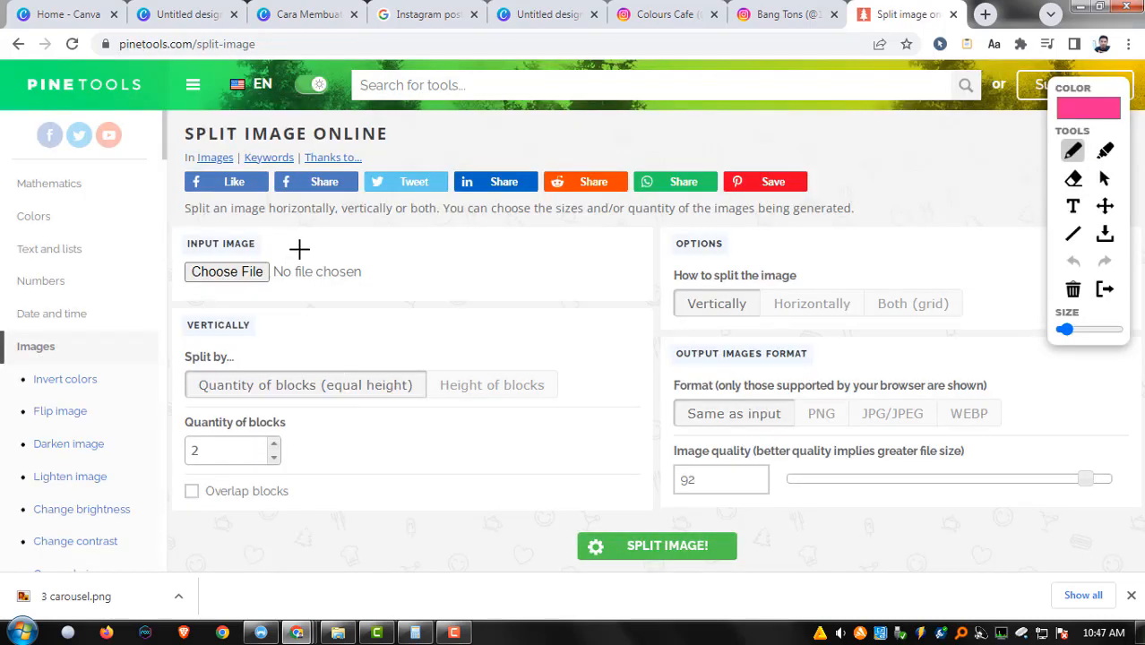
pyautogui.moveTo(289, 235)
pyautogui.mouseDown()
pyautogui.moveTo(174, 230)
pyautogui.moveTo(323, 311)
pyautogui.mouseUp()
pyautogui.moveTo(401, 281); pyautogui.dragTo(296, 233)
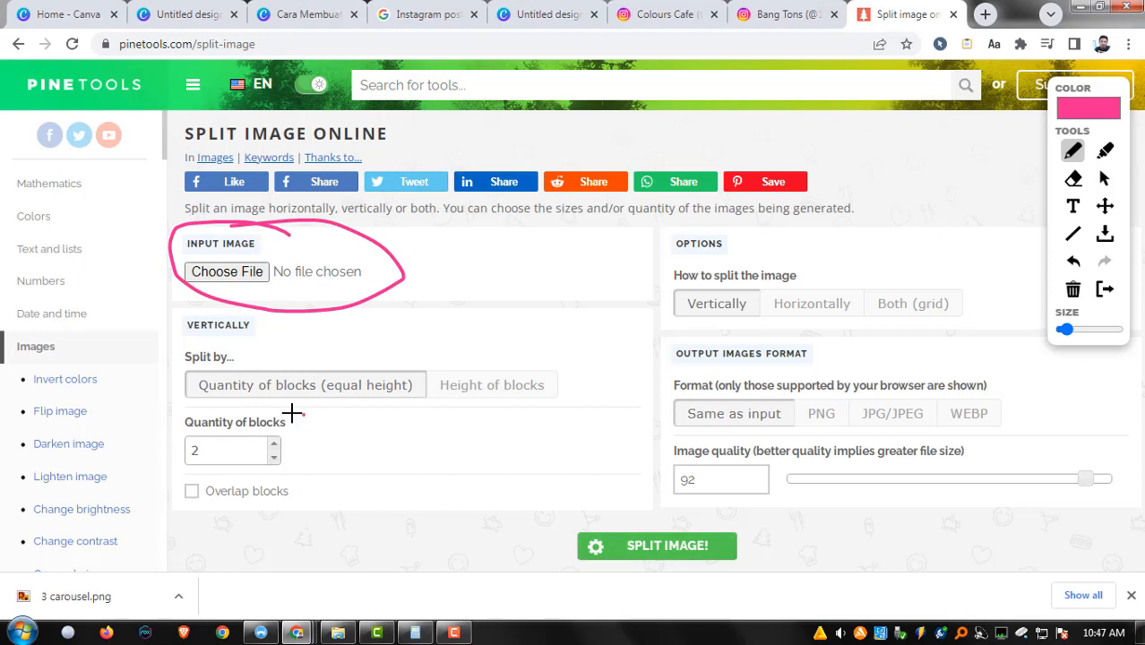
pyautogui.moveTo(305, 415)
pyautogui.mouseDown()
pyautogui.moveTo(187, 403)
pyautogui.moveTo(169, 461)
pyautogui.moveTo(181, 506)
pyautogui.moveTo(373, 484)
pyautogui.moveTo(302, 415)
pyautogui.mouseUp()
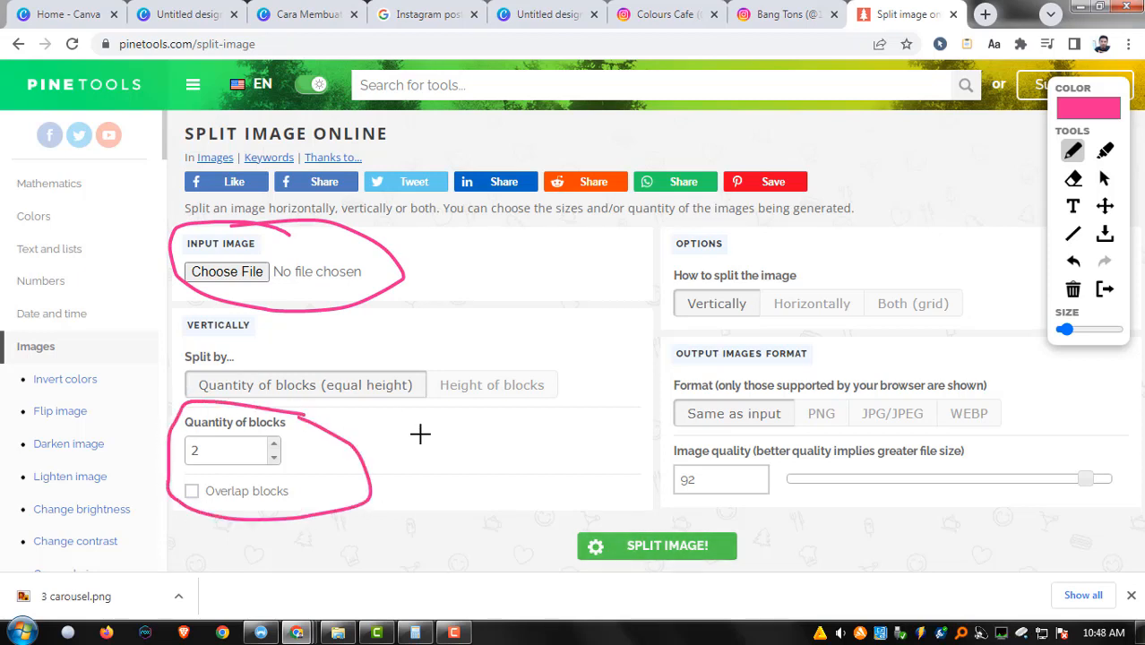
pyautogui.moveTo(419, 434); pyautogui.dragTo(484, 465)
pyautogui.moveTo(403, 405)
pyautogui.mouseDown()
pyautogui.moveTo(514, 443)
pyautogui.moveTo(368, 411)
pyautogui.mouseUp()
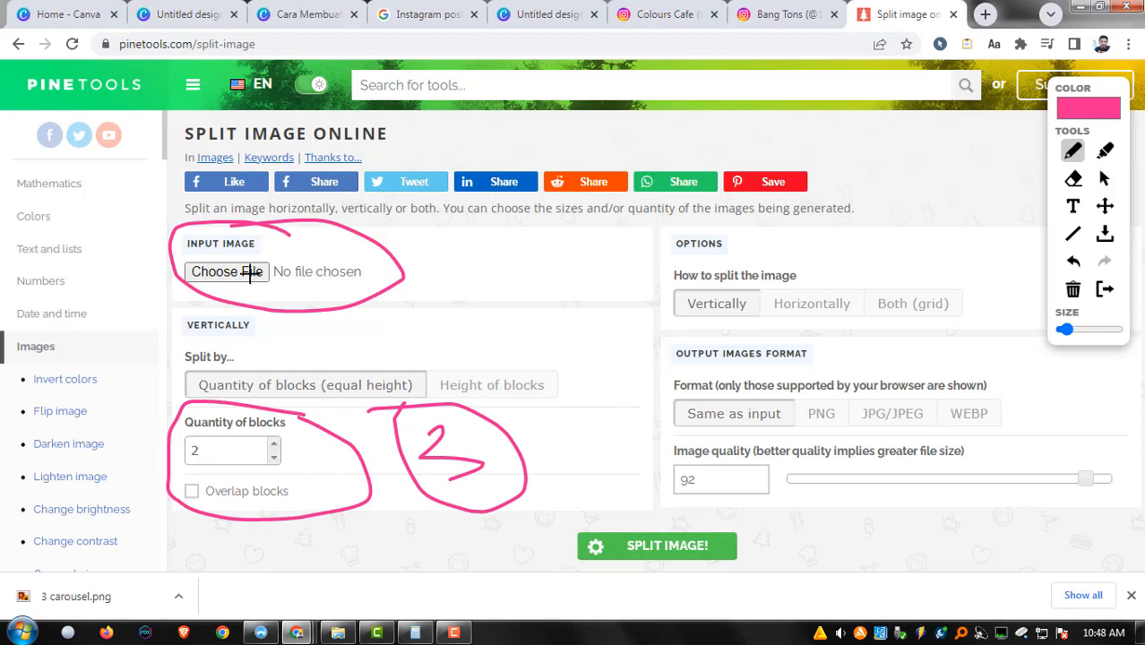
pyautogui.press('Escape')
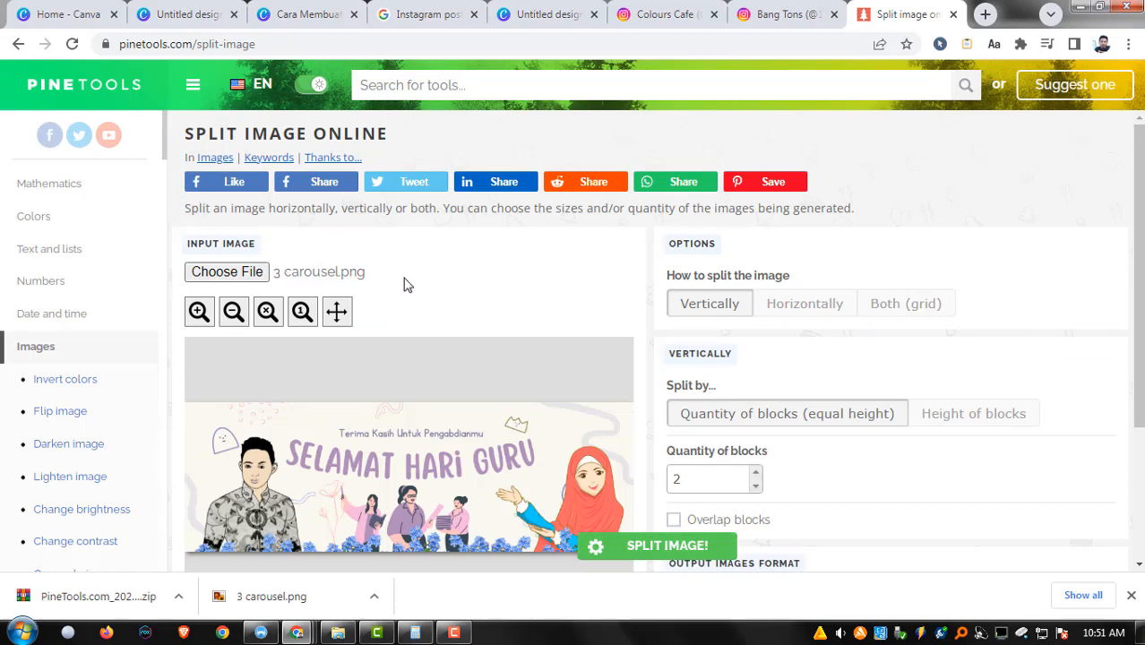
# Set the output image quality for 3 carousel.png to 100.
pyautogui.scroll(-2, 408, 269)
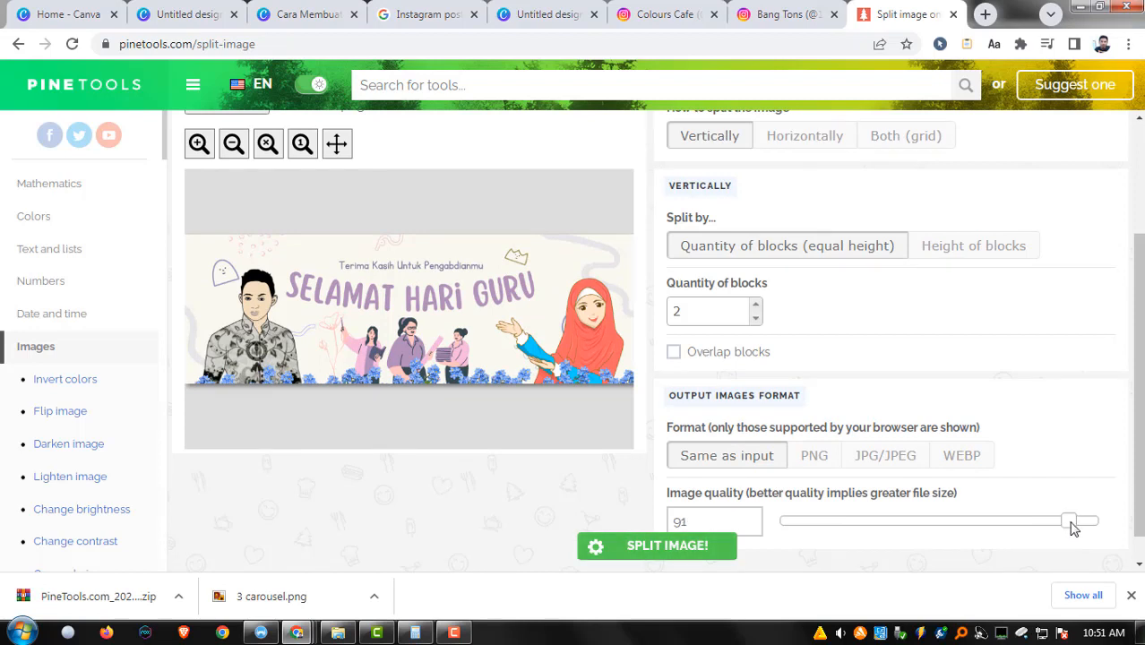
pyautogui.moveTo(1071, 524); pyautogui.dragTo(1110, 523)
pyautogui.scroll(-1, 734, 496)
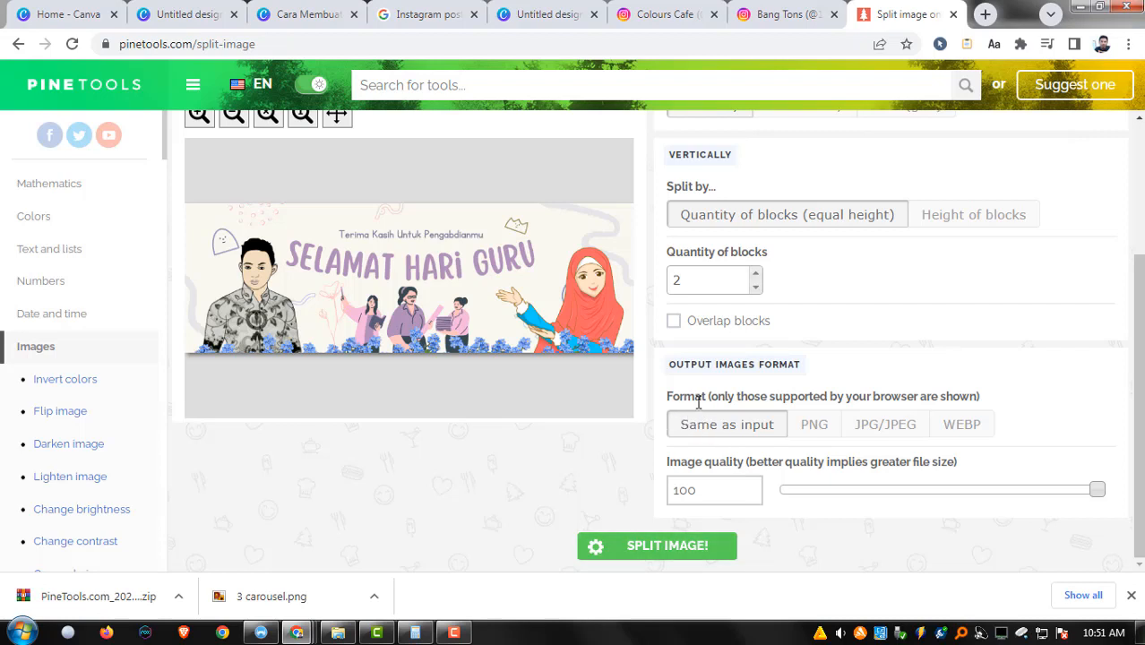
pyautogui.moveTo(704, 490); pyautogui.dragTo(659, 500)
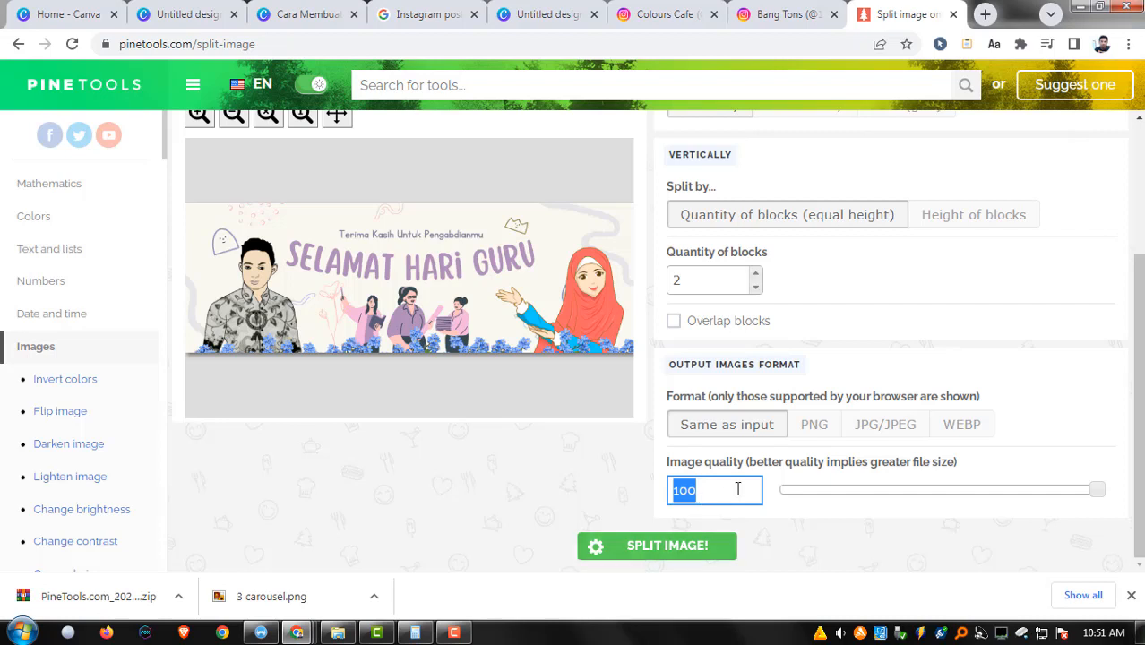
pyautogui.click(807, 399)
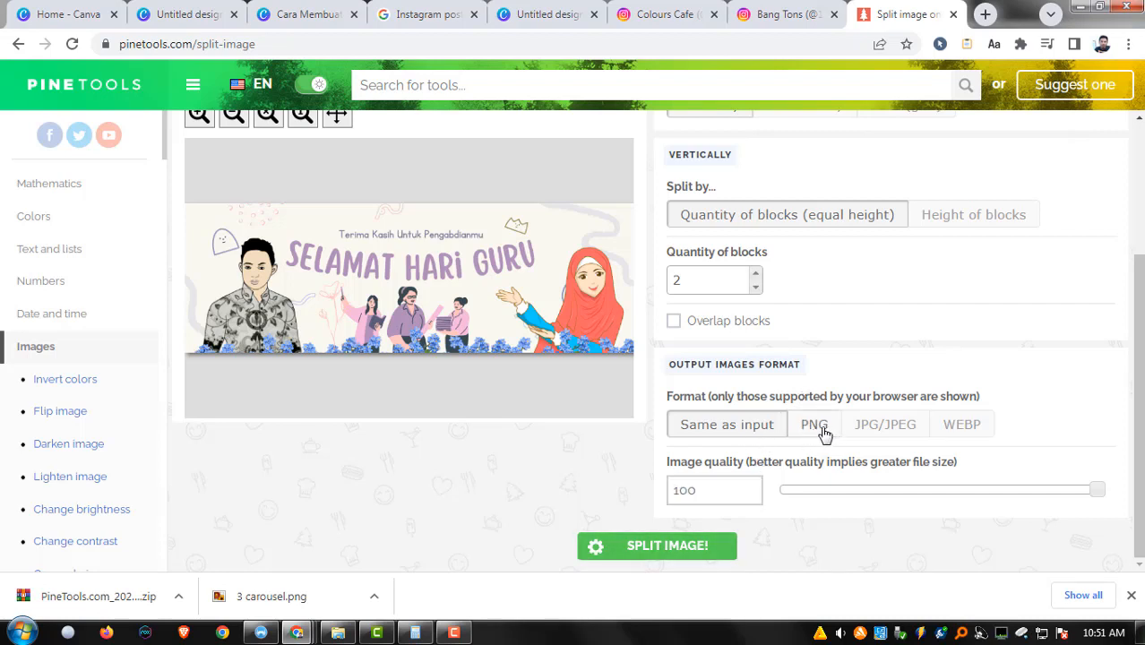
# Try PNG and JPG/JPEG as output format, circle the input file's png extension, and return the format to Same as input.
pyautogui.scroll(1, 823, 431)
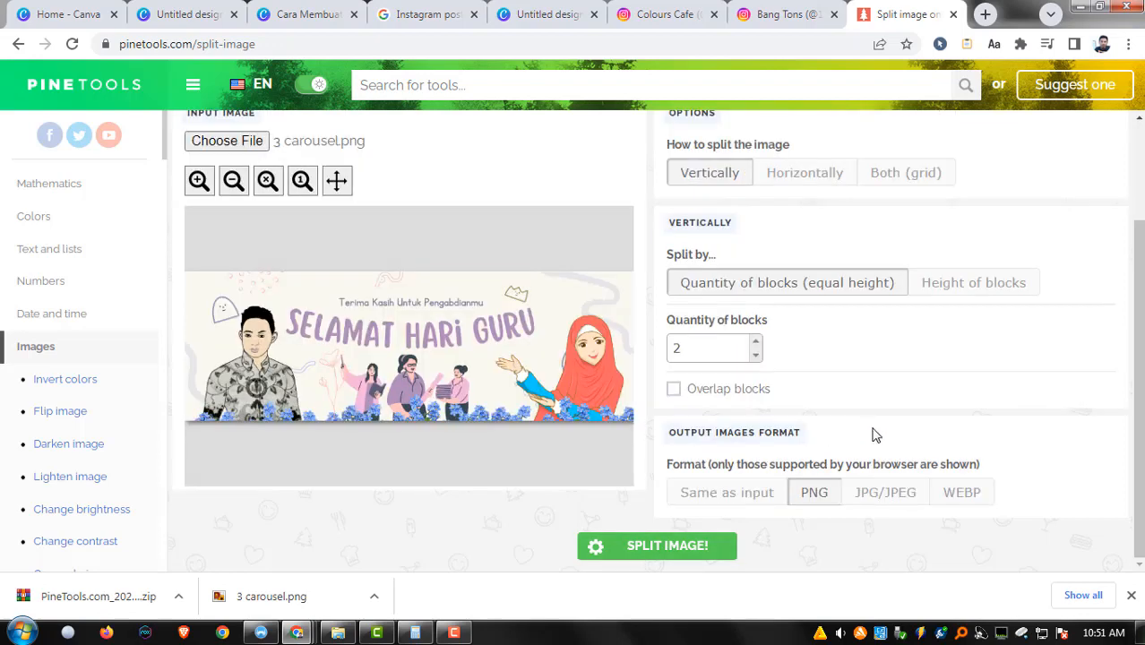
pyautogui.click(874, 496)
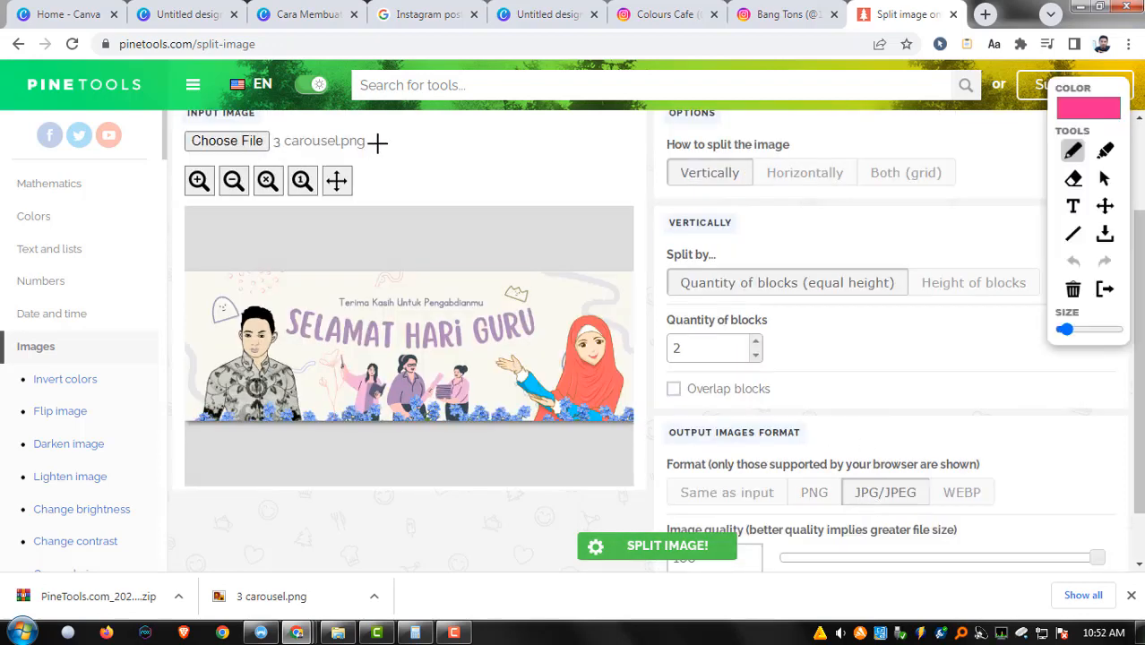
pyautogui.moveTo(384, 136)
pyautogui.mouseDown()
pyautogui.moveTo(317, 120)
pyautogui.moveTo(361, 163)
pyautogui.moveTo(365, 134)
pyautogui.mouseUp()
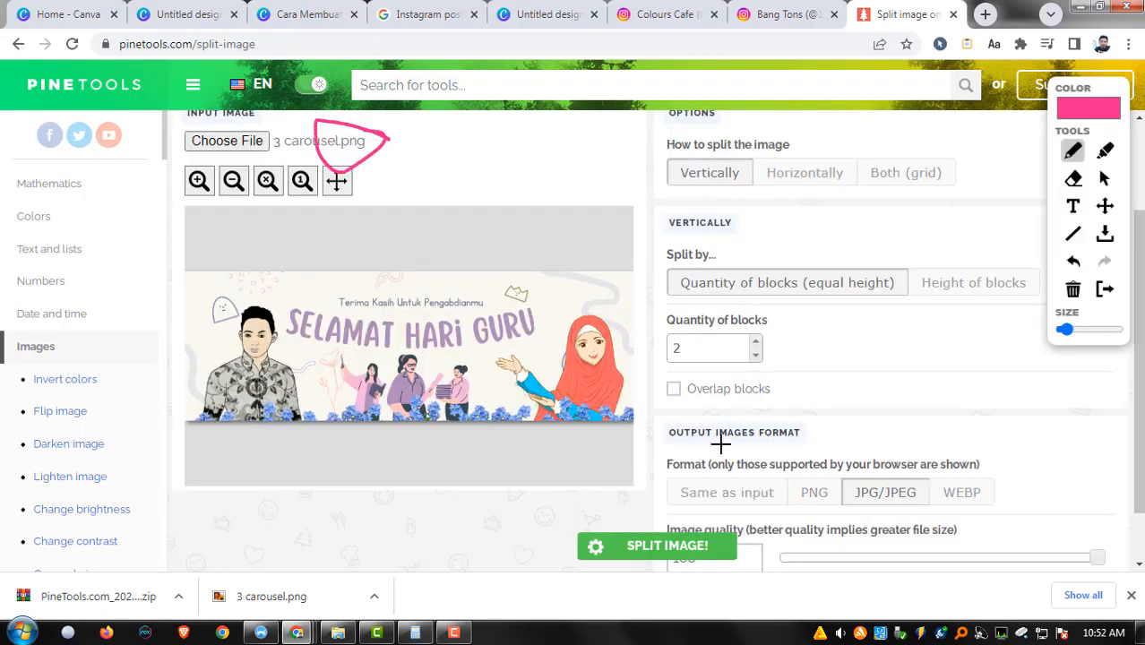
pyautogui.press('Escape')
pyautogui.click(738, 502)
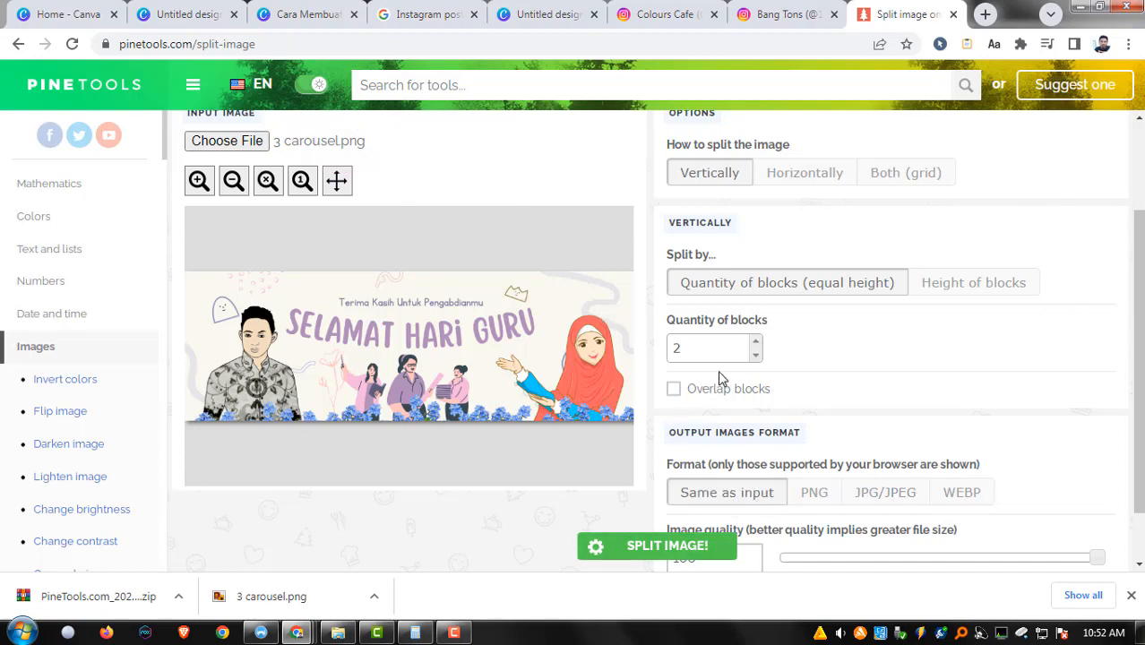
# Mark the split direction option with the pen, draw two horizontal cut lines across the image preview and clear the marks.
pyautogui.scroll(1, 740, 367)
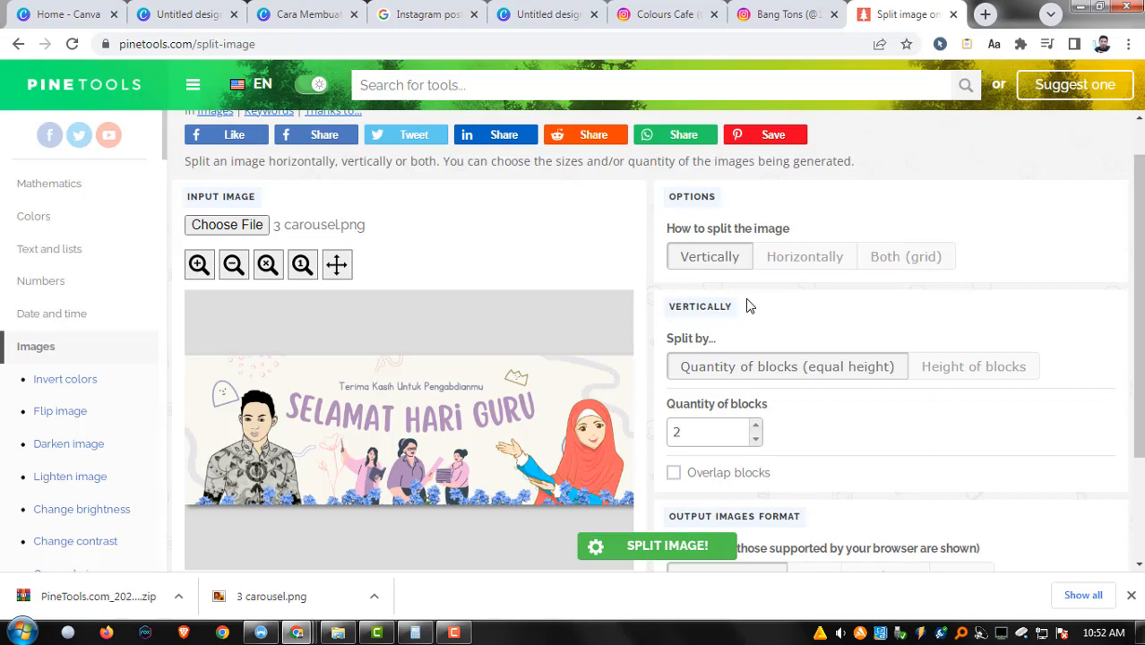
pyautogui.hotkey('alt', 'm')
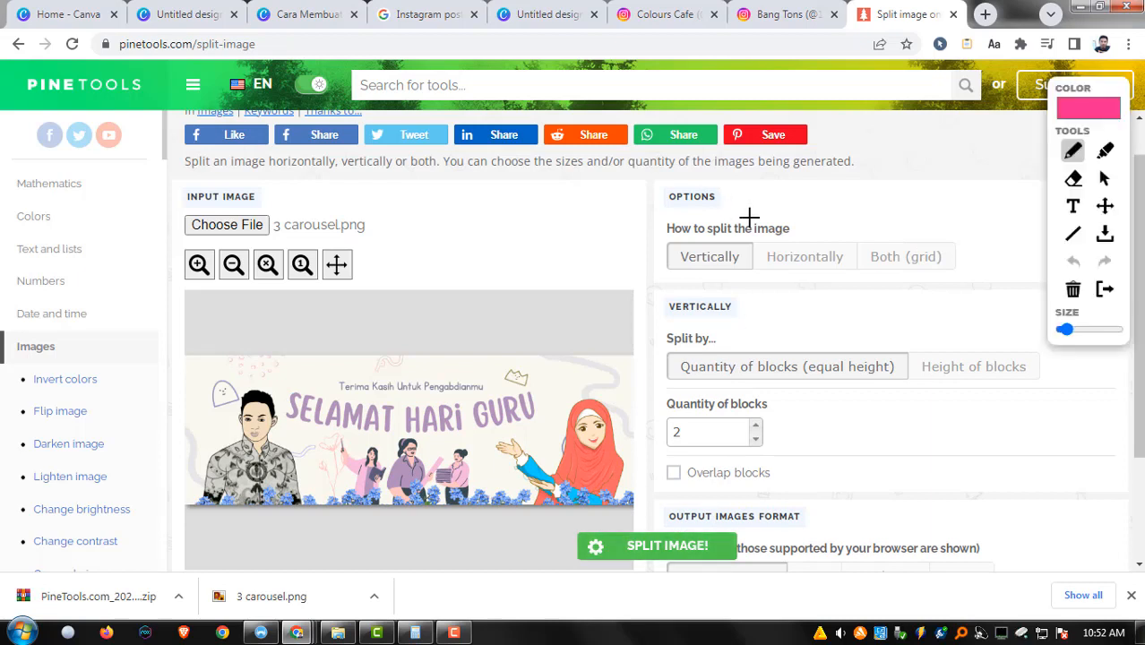
pyautogui.moveTo(749, 216)
pyautogui.mouseDown()
pyautogui.moveTo(654, 211)
pyautogui.moveTo(665, 268)
pyautogui.moveTo(827, 282)
pyautogui.mouseUp()
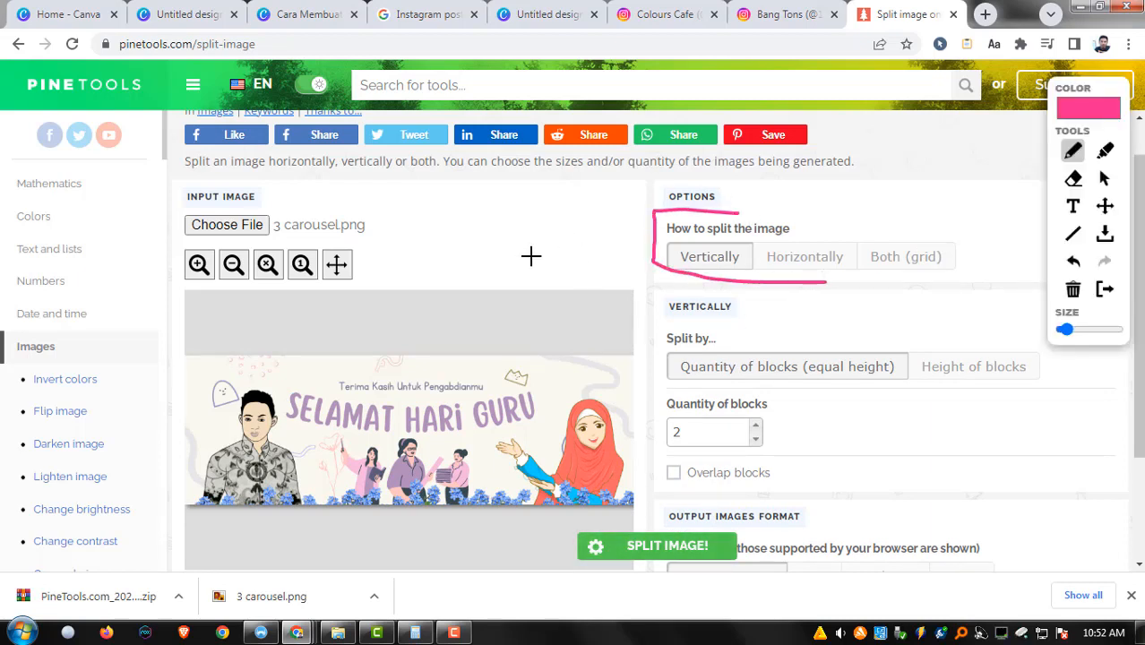
pyautogui.moveTo(534, 230)
pyautogui.mouseDown()
pyautogui.moveTo(459, 355)
pyautogui.moveTo(509, 342)
pyautogui.mouseUp()
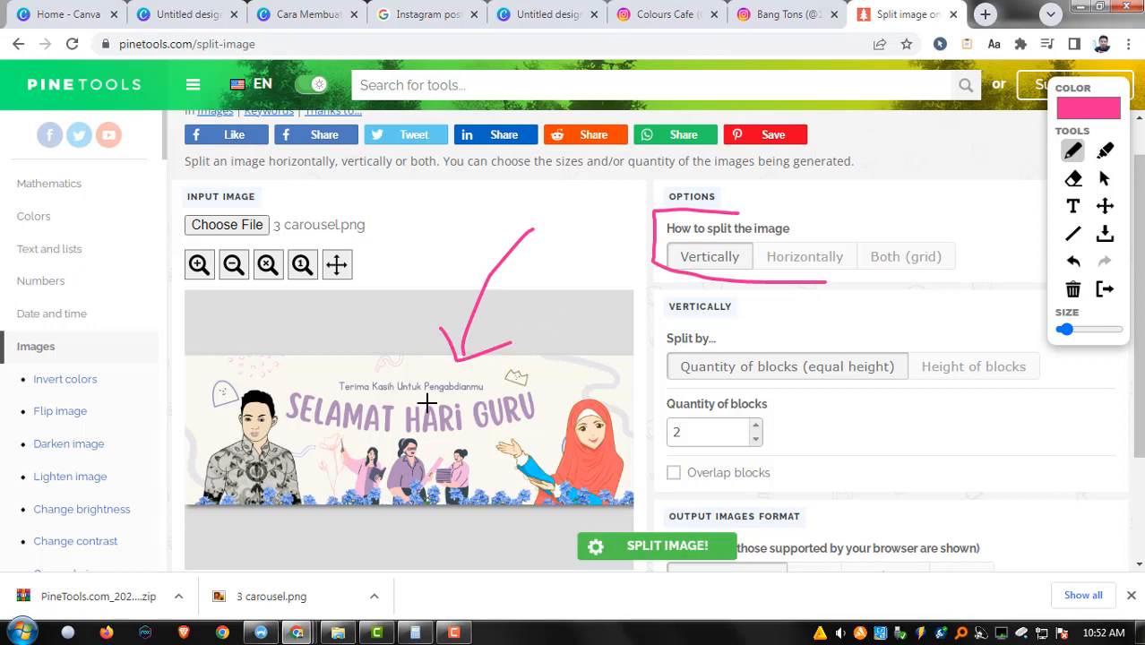
pyautogui.moveTo(150, 401); pyautogui.dragTo(673, 417)
pyautogui.moveTo(136, 443); pyautogui.dragTo(728, 468)
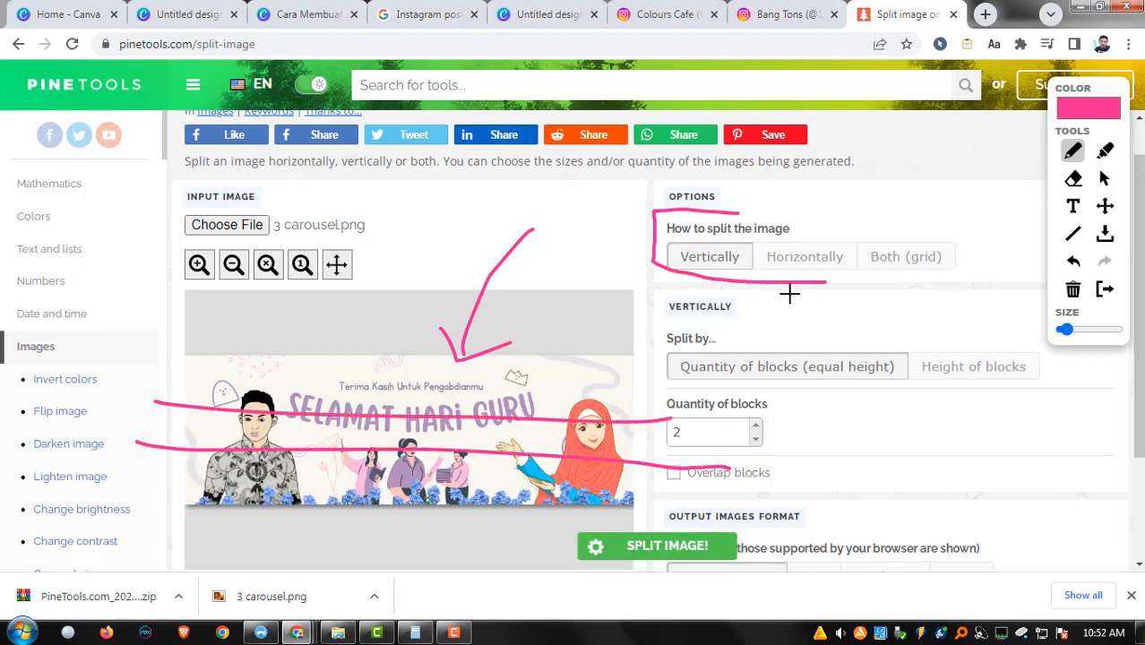
pyautogui.press('Delete')
# Draw two vertical cut lines over the image preview, mark the quantity of blocks with the pen and clear the marks.
pyautogui.moveTo(290, 310); pyautogui.dragTo(297, 502)
pyautogui.moveTo(491, 287); pyautogui.dragTo(482, 506)
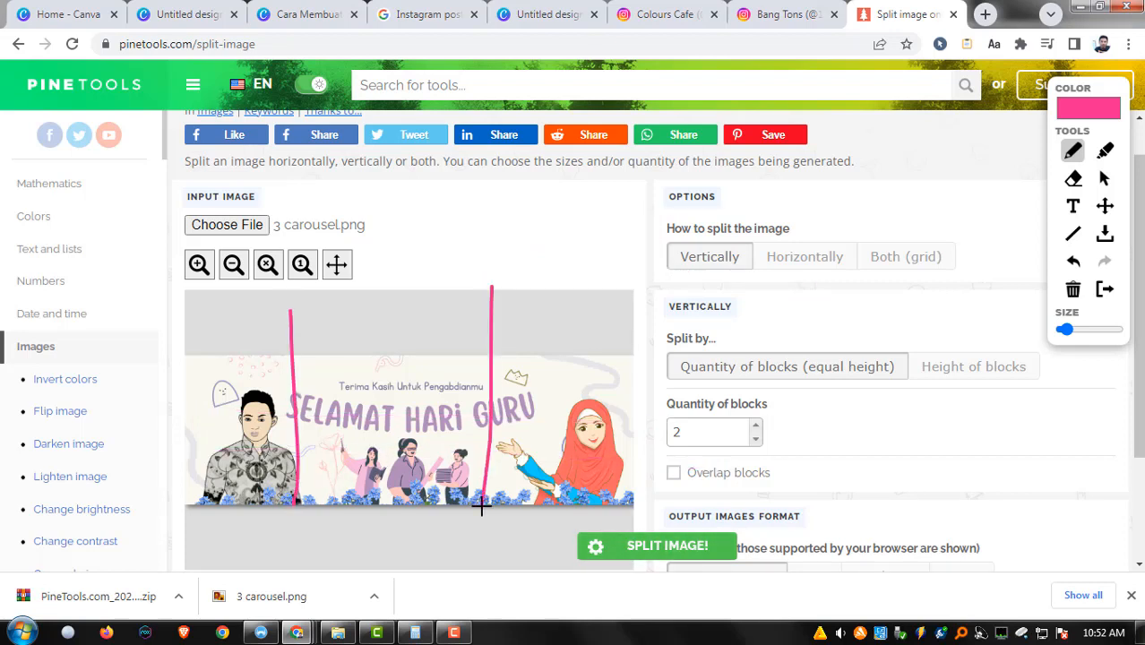
pyautogui.moveTo(218, 415)
pyautogui.mouseDown()
pyautogui.moveTo(428, 414)
pyautogui.moveTo(517, 404)
pyautogui.moveTo(585, 432)
pyautogui.mouseUp()
pyautogui.moveTo(771, 399); pyautogui.dragTo(689, 375)
pyautogui.moveTo(638, 416)
pyautogui.mouseDown()
pyautogui.moveTo(647, 396)
pyautogui.moveTo(620, 436)
pyautogui.mouseUp()
pyautogui.press('Escape')
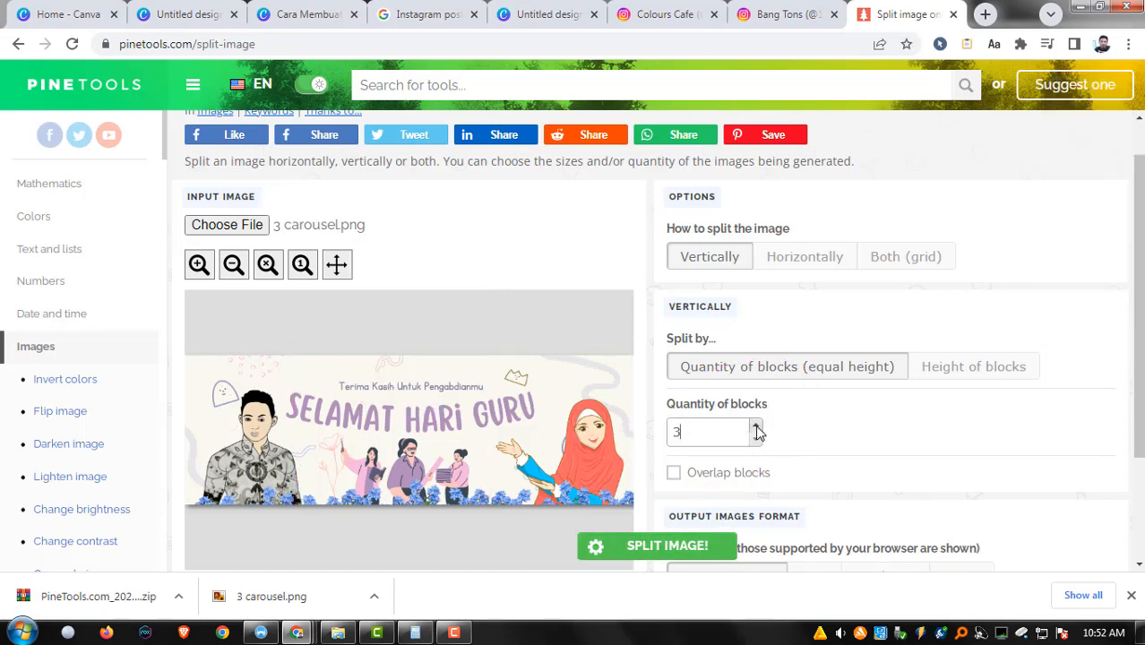
# Set the quantity of blocks to 3, try the Horizontally split direction and switch back to Vertically.
pyautogui.scroll(1, 728, 282)
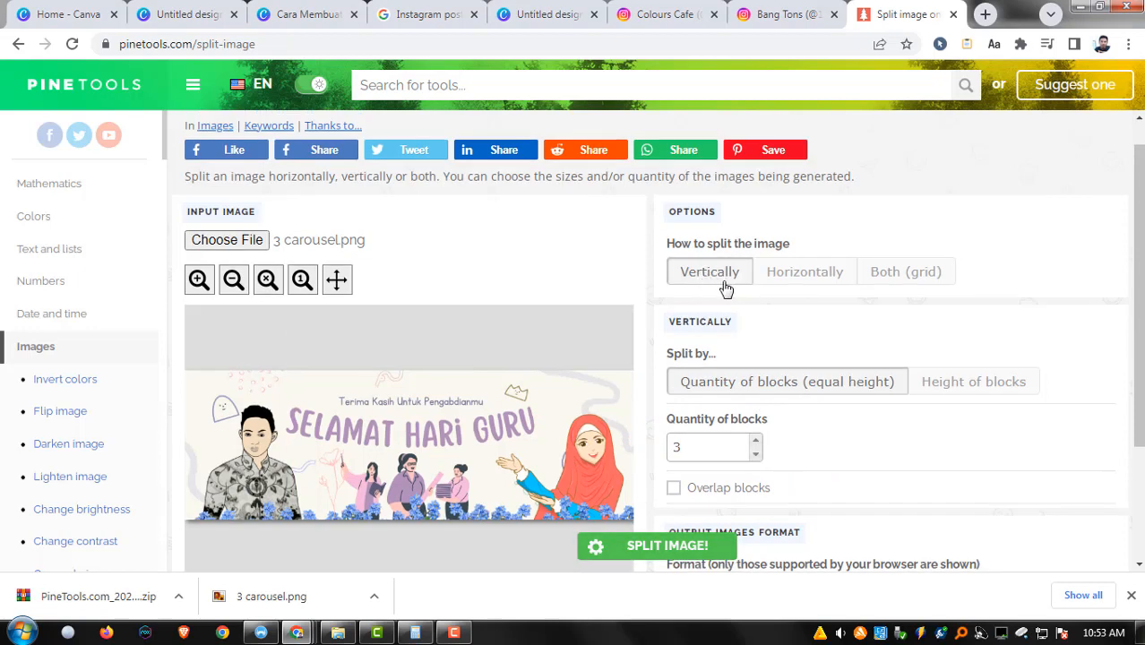
pyautogui.click(806, 282)
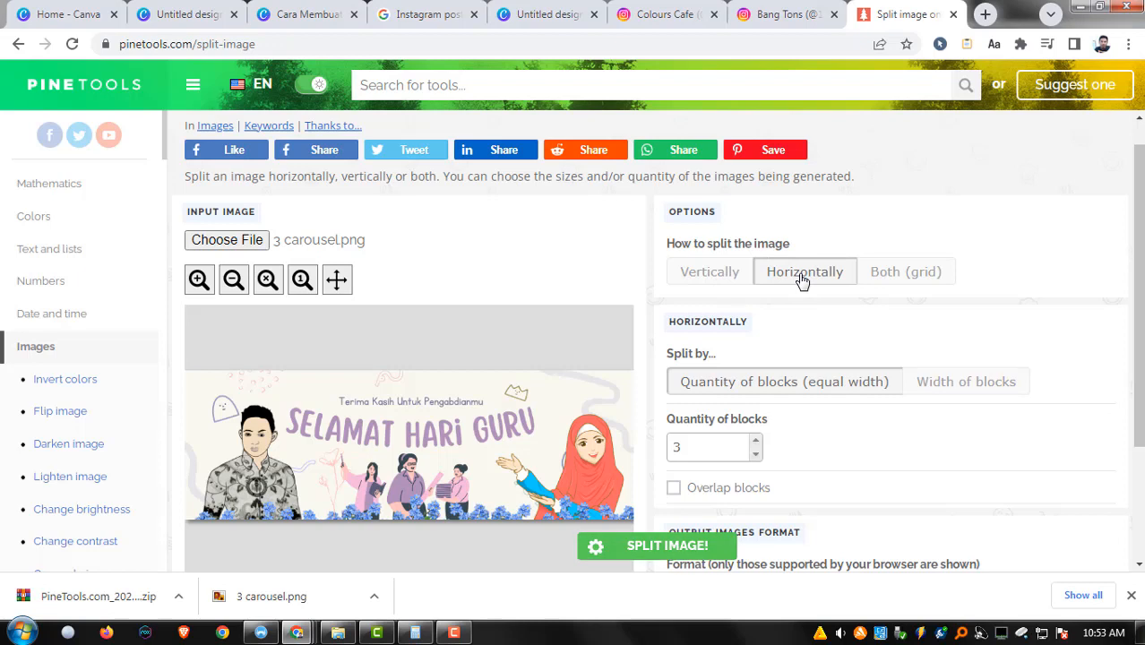
pyautogui.click(723, 278)
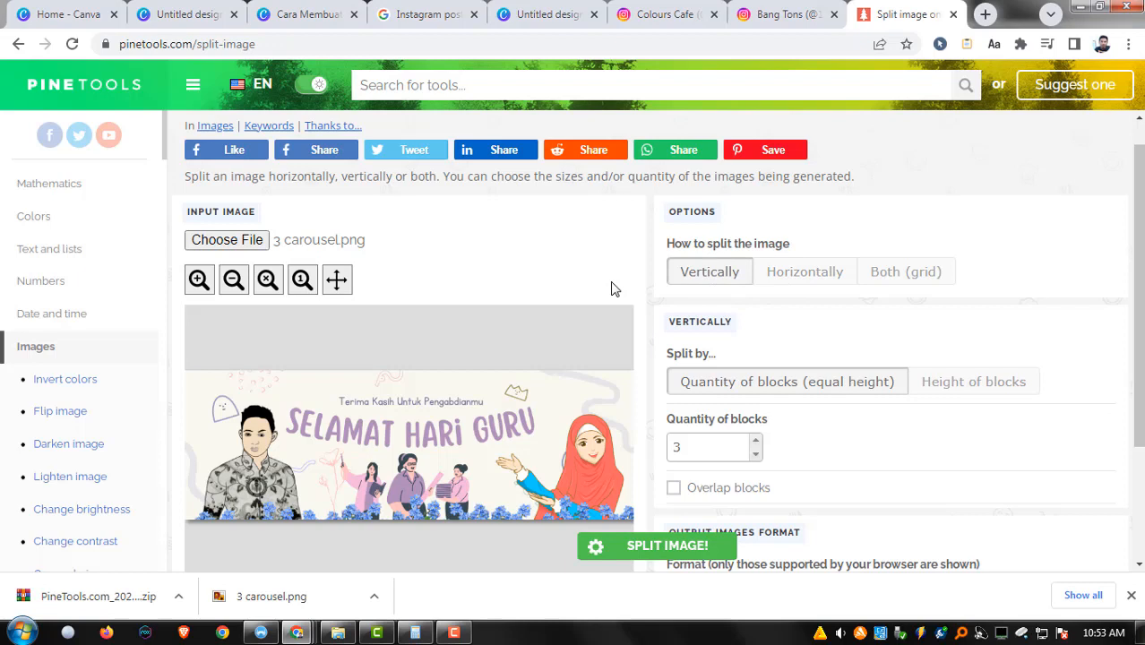
# Draw two horizontal cut lines over the preview, mark the three resulting strips with the pen and clear all marks.
pyautogui.hotkey('alt', 'm')
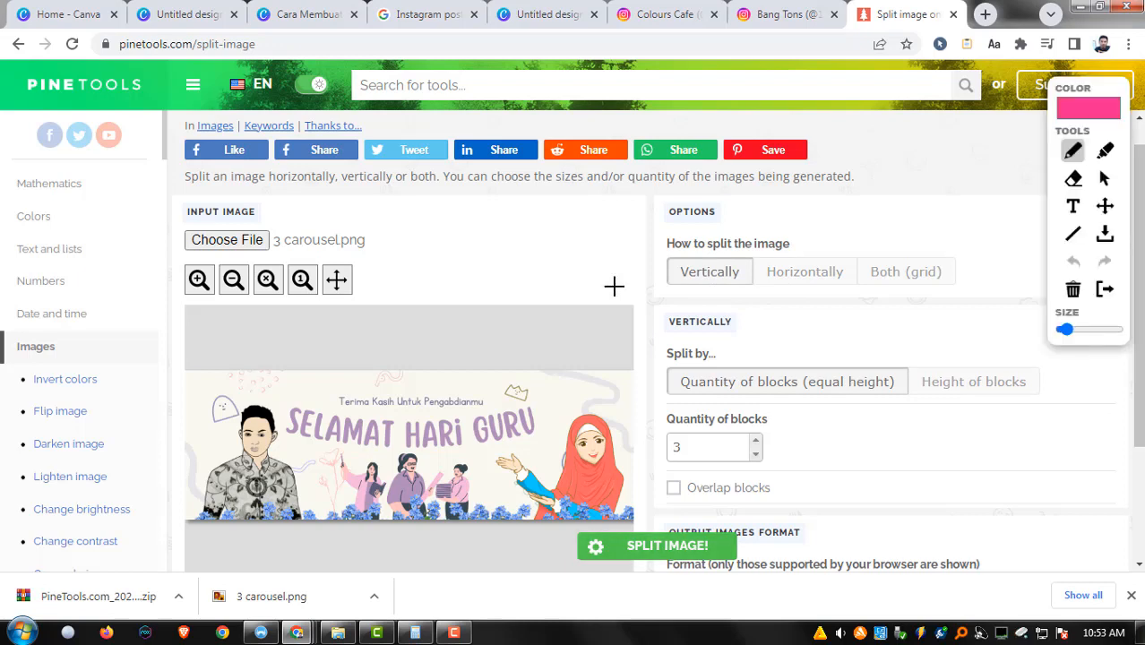
pyautogui.moveTo(175, 420); pyautogui.dragTo(437, 424)
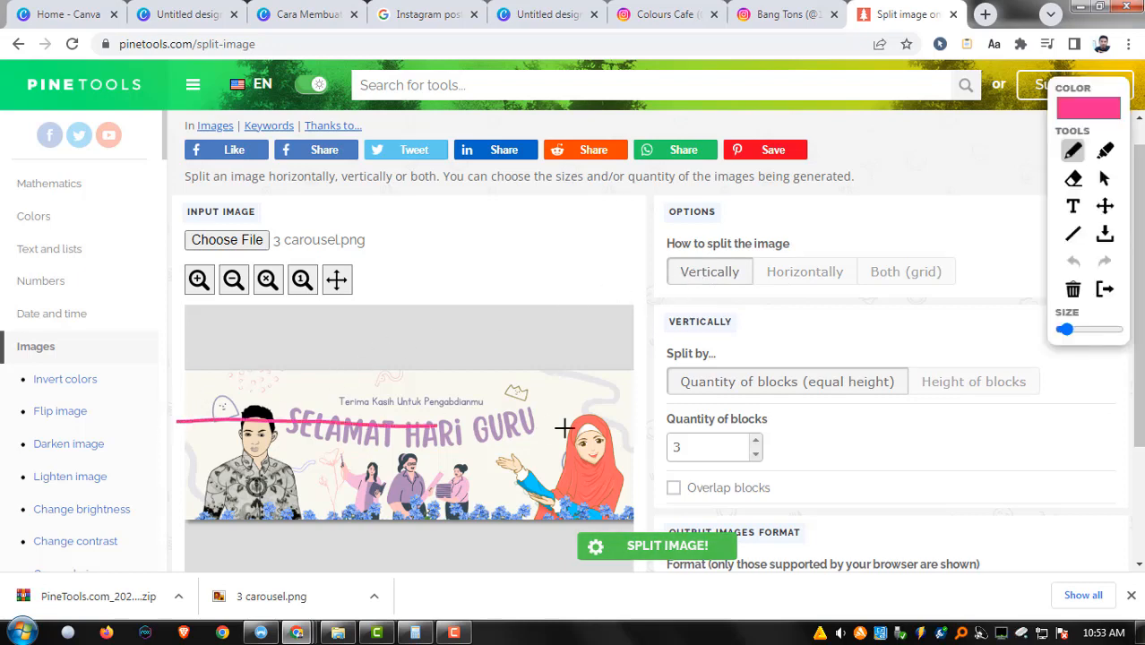
pyautogui.moveTo(564, 429); pyautogui.dragTo(615, 430)
pyautogui.moveTo(179, 467); pyautogui.dragTo(634, 468)
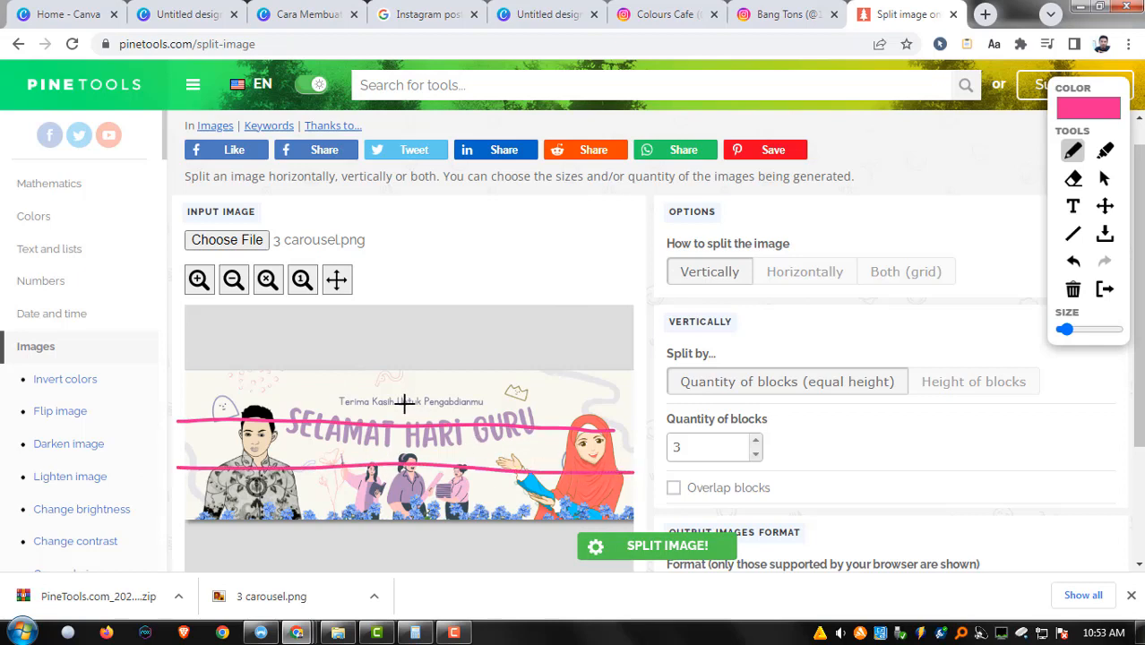
pyautogui.moveTo(402, 398); pyautogui.dragTo(449, 367)
pyautogui.moveTo(420, 446); pyautogui.dragTo(464, 446)
pyautogui.moveTo(410, 494); pyautogui.dragTo(447, 524)
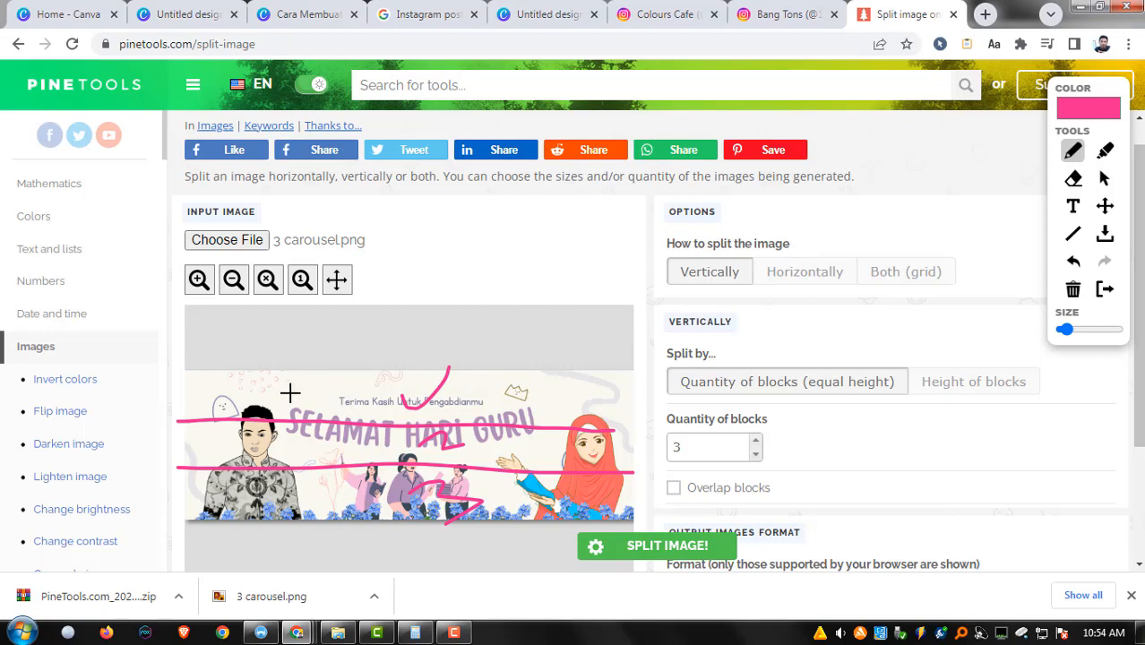
pyautogui.moveTo(288, 385); pyautogui.dragTo(345, 350)
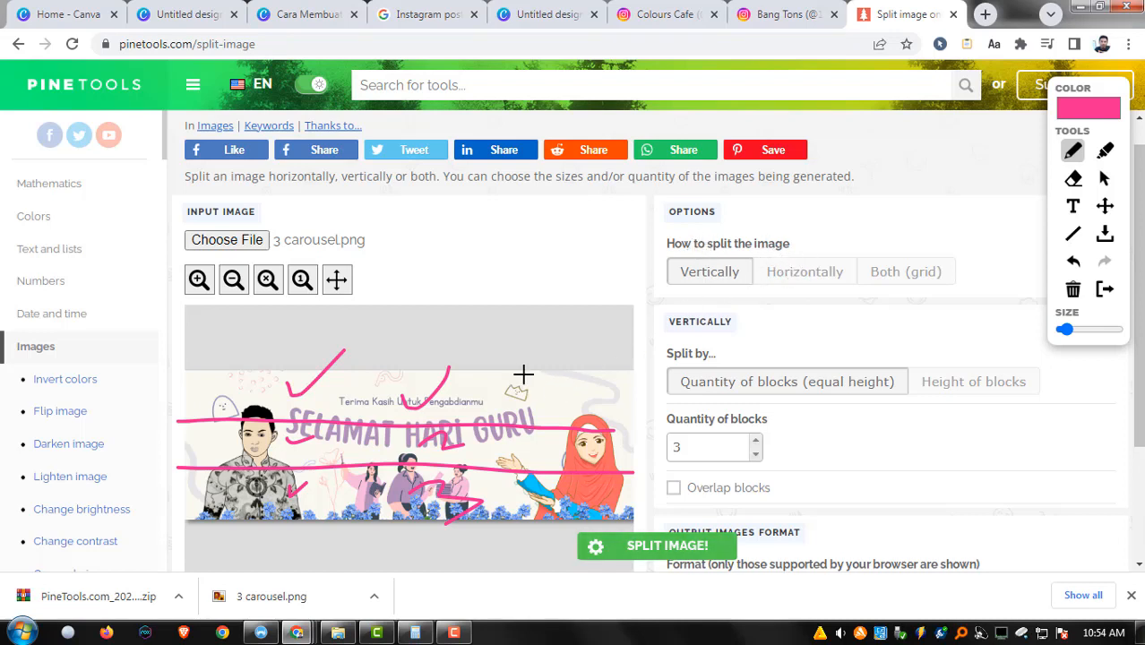
pyautogui.press('Delete')
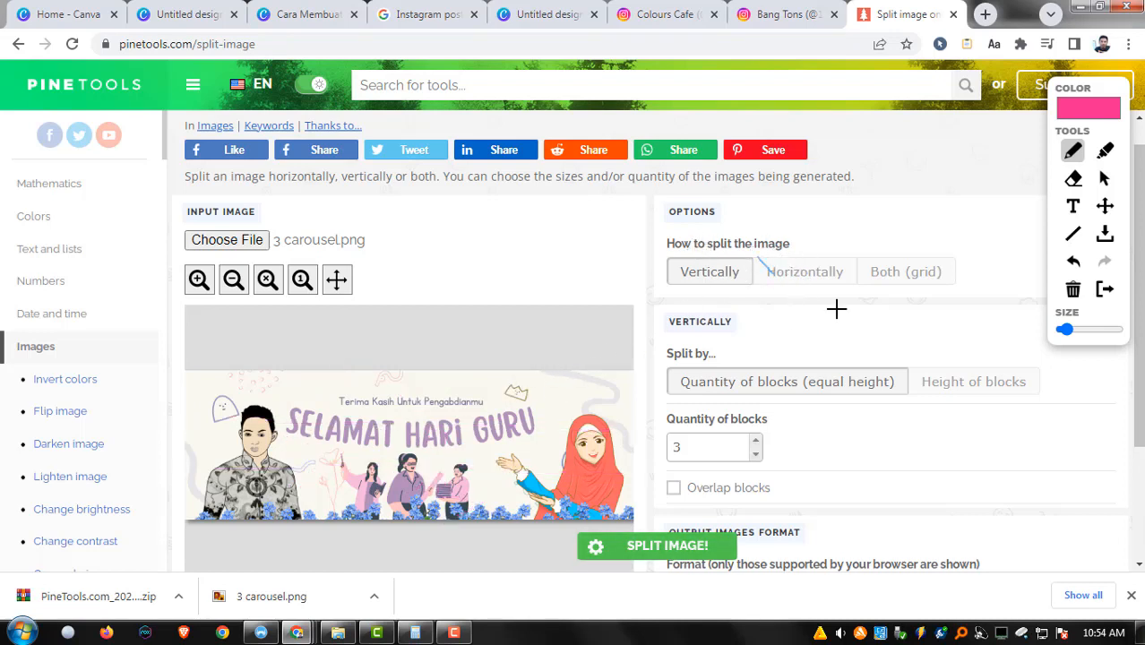
pyautogui.press('Escape')
# Set the image to be split Horizontally.
pyautogui.click(816, 283)
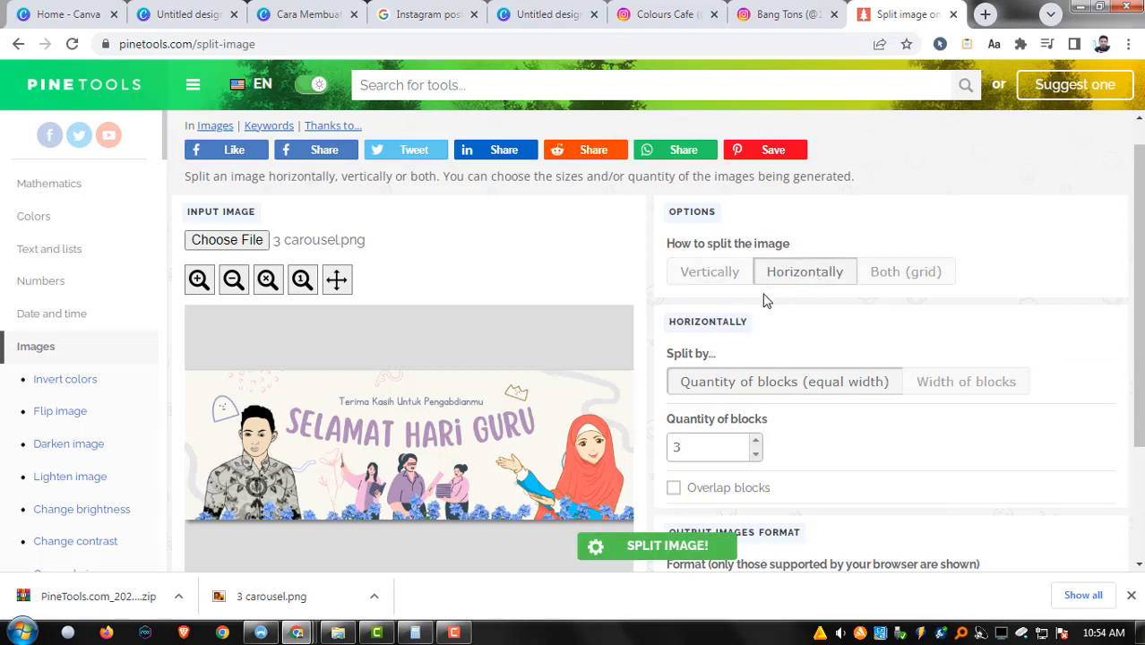
# Underline the Horizontally option, draw two vertical cut lines over the image preview, circle the split direction options and clear the marks.
pyautogui.hotkey('alt', 'm')
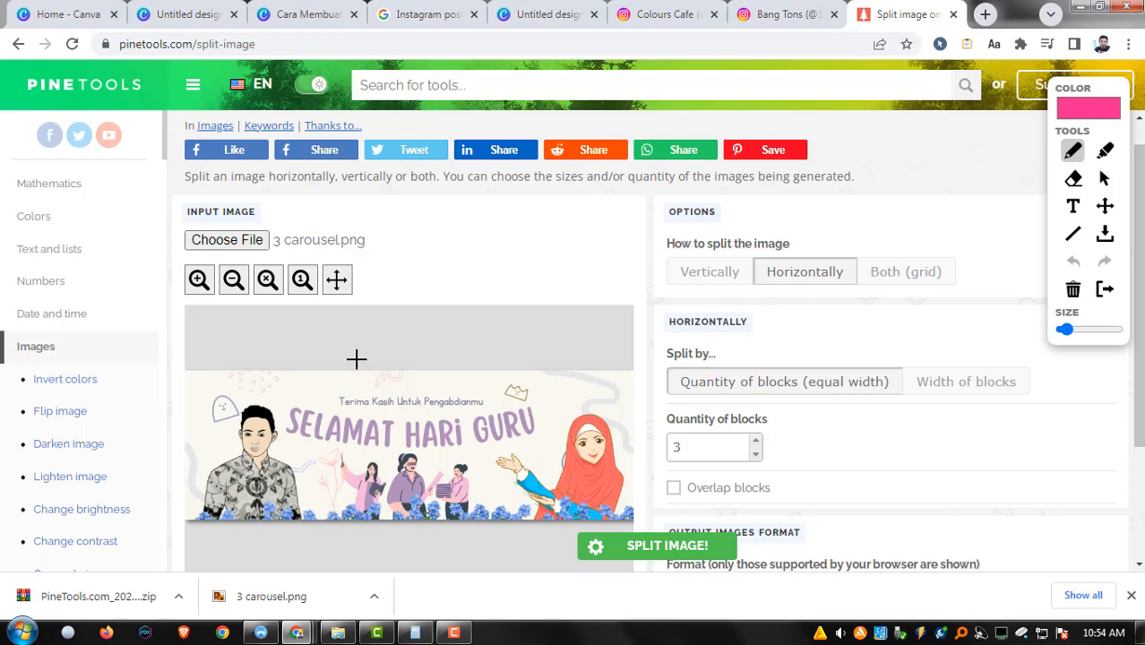
pyautogui.moveTo(772, 289); pyautogui.dragTo(828, 289)
pyautogui.moveTo(309, 341); pyautogui.dragTo(310, 525)
pyautogui.moveTo(471, 344); pyautogui.dragTo(468, 535)
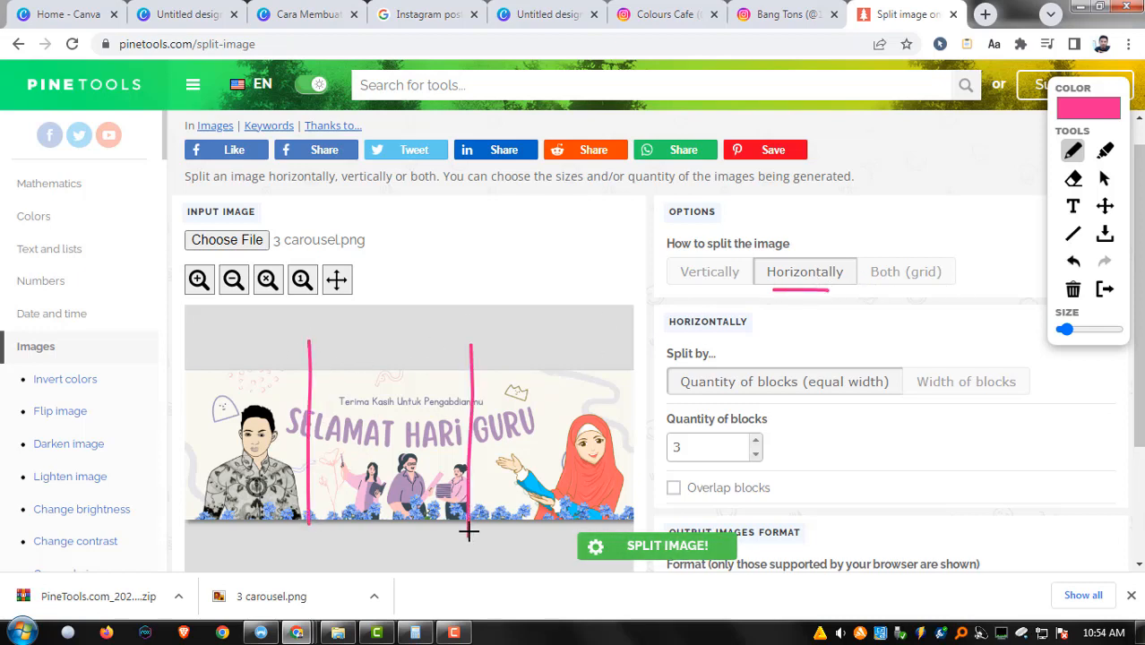
pyautogui.moveTo(713, 185)
pyautogui.mouseDown()
pyautogui.moveTo(816, 335)
pyautogui.moveTo(650, 171)
pyautogui.mouseUp()
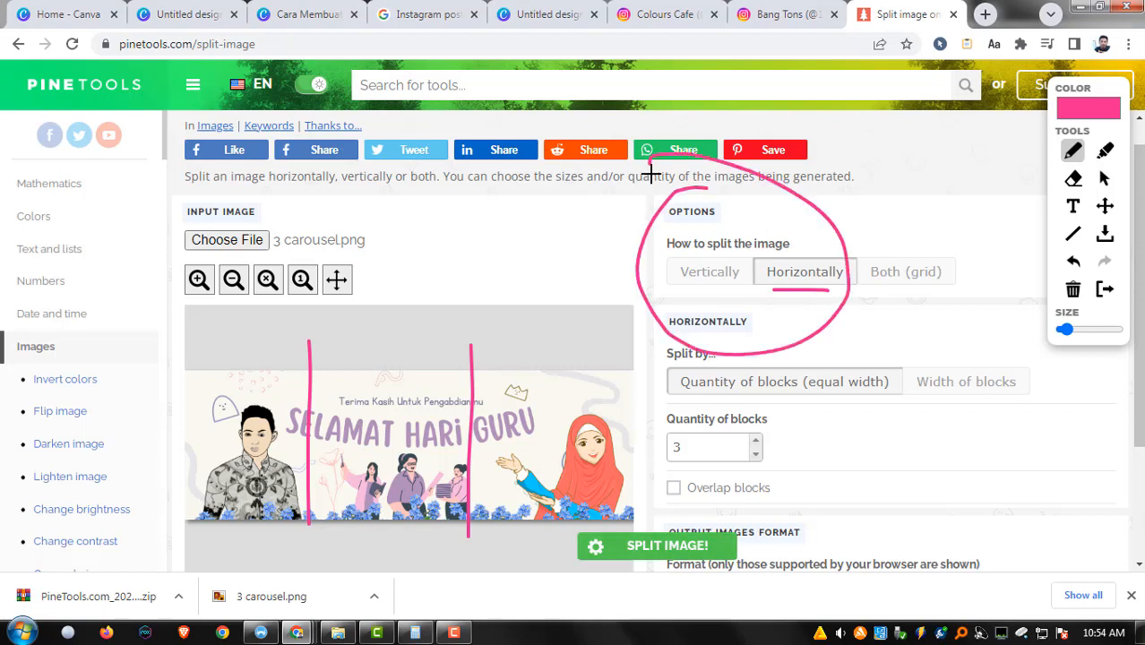
pyautogui.press('Delete')
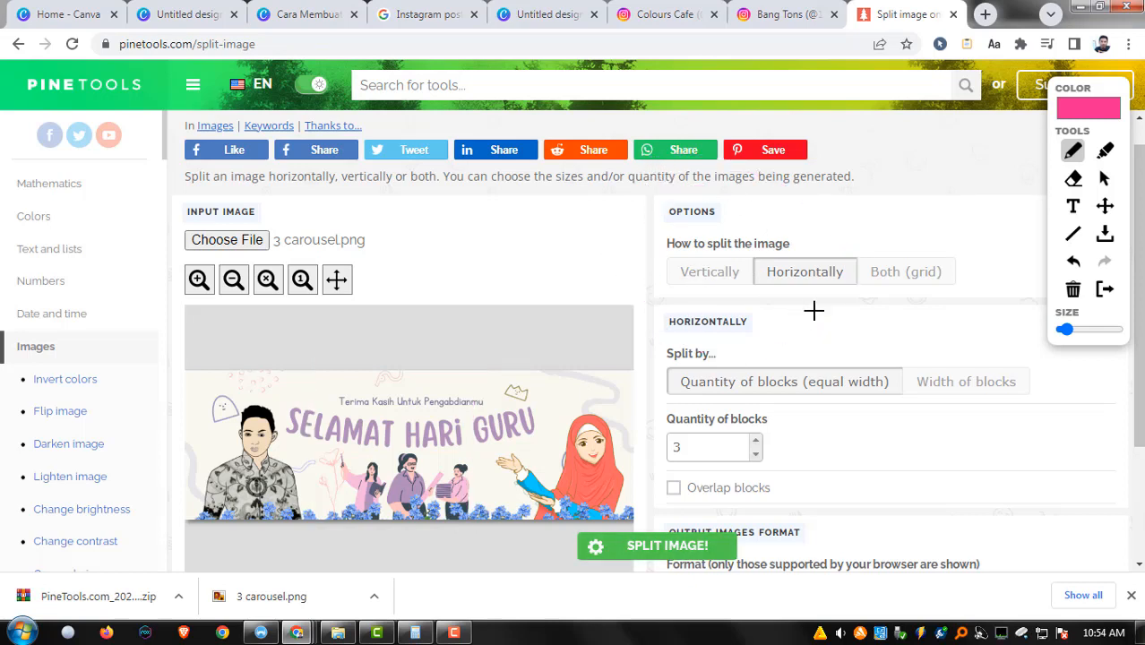
# Circle the Horizontally option, draw two vertical cut lines, number the three preview sections 1, 2 and 3, and discard the pen marks.
pyautogui.moveTo(851, 257)
pyautogui.mouseDown()
pyautogui.moveTo(749, 270)
pyautogui.moveTo(807, 308)
pyautogui.moveTo(832, 247)
pyautogui.mouseUp()
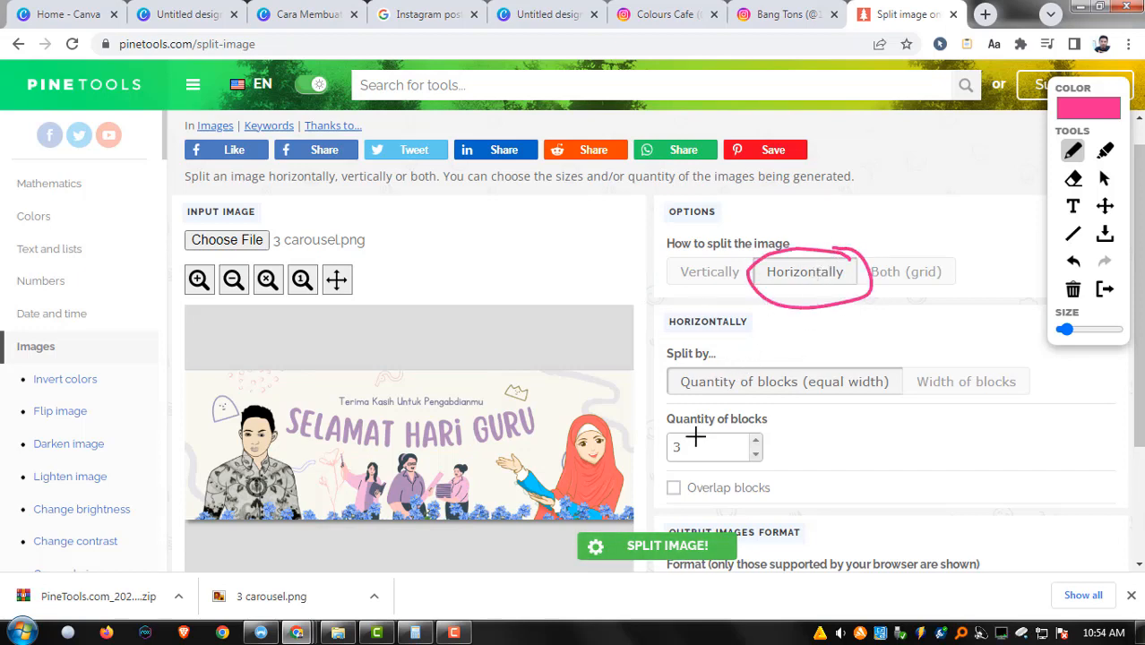
pyautogui.moveTo(306, 328); pyautogui.dragTo(306, 554)
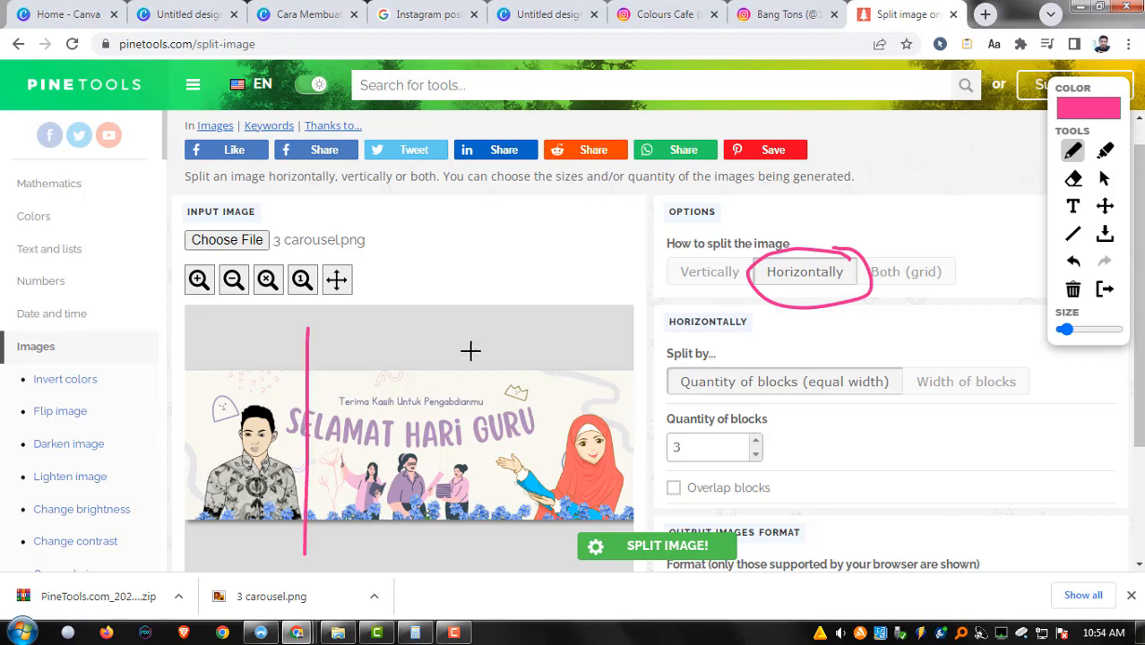
pyautogui.moveTo(475, 334); pyautogui.dragTo(474, 515)
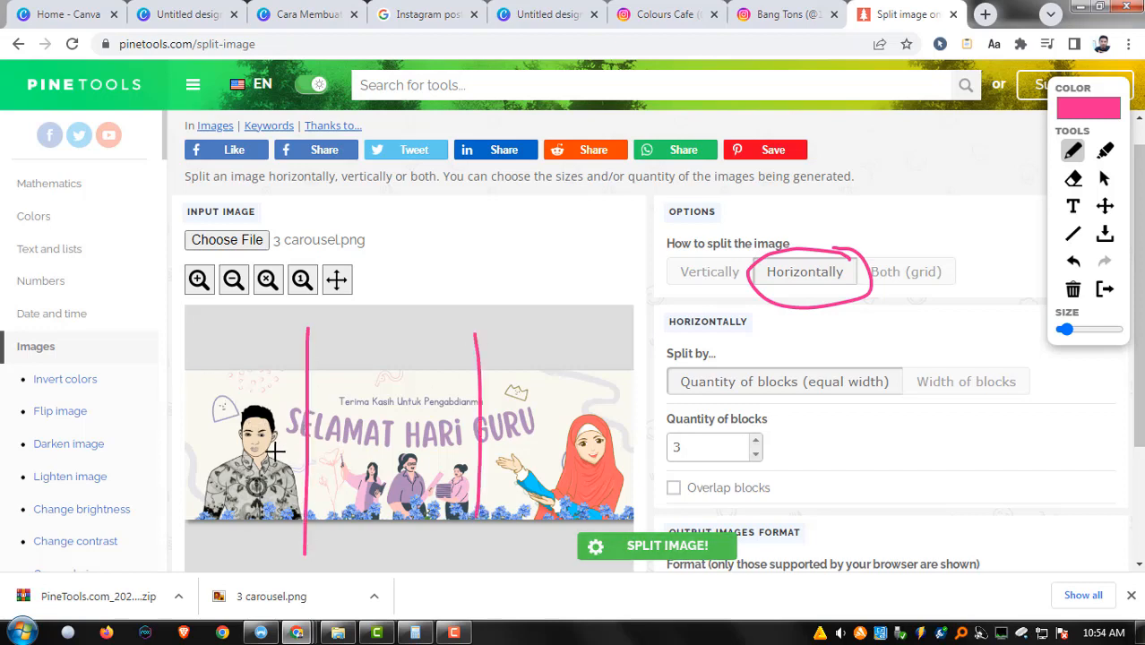
pyautogui.moveTo(221, 404)
pyautogui.mouseDown()
pyautogui.moveTo(239, 434)
pyautogui.moveTo(289, 345)
pyautogui.mouseUp()
pyautogui.moveTo(363, 401)
pyautogui.mouseDown()
pyautogui.moveTo(373, 425)
pyautogui.moveTo(403, 439)
pyautogui.mouseUp()
pyautogui.moveTo(529, 394)
pyautogui.mouseDown()
pyautogui.moveTo(578, 429)
pyautogui.moveTo(558, 439)
pyautogui.mouseUp()
pyautogui.moveTo(843, 235)
pyautogui.mouseDown()
pyautogui.moveTo(741, 238)
pyautogui.moveTo(859, 258)
pyautogui.mouseUp()
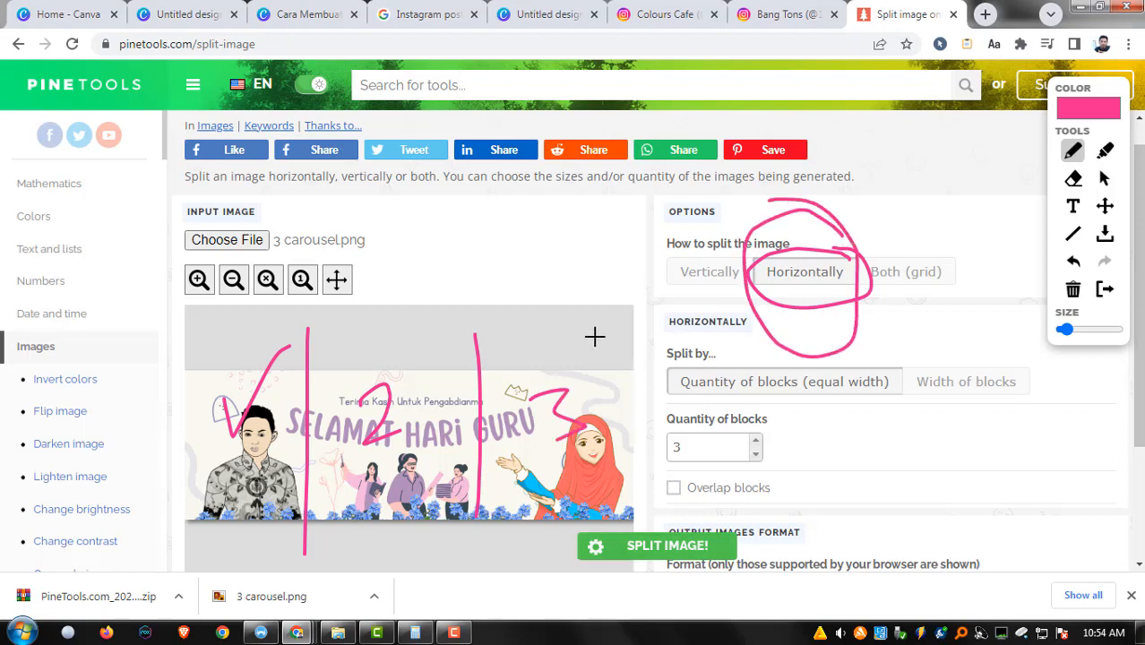
pyautogui.press('Escape')
# Split the image into 3 blocks of equal width, keeping the input format and image quality 100.
pyautogui.doubleClick(677, 448)
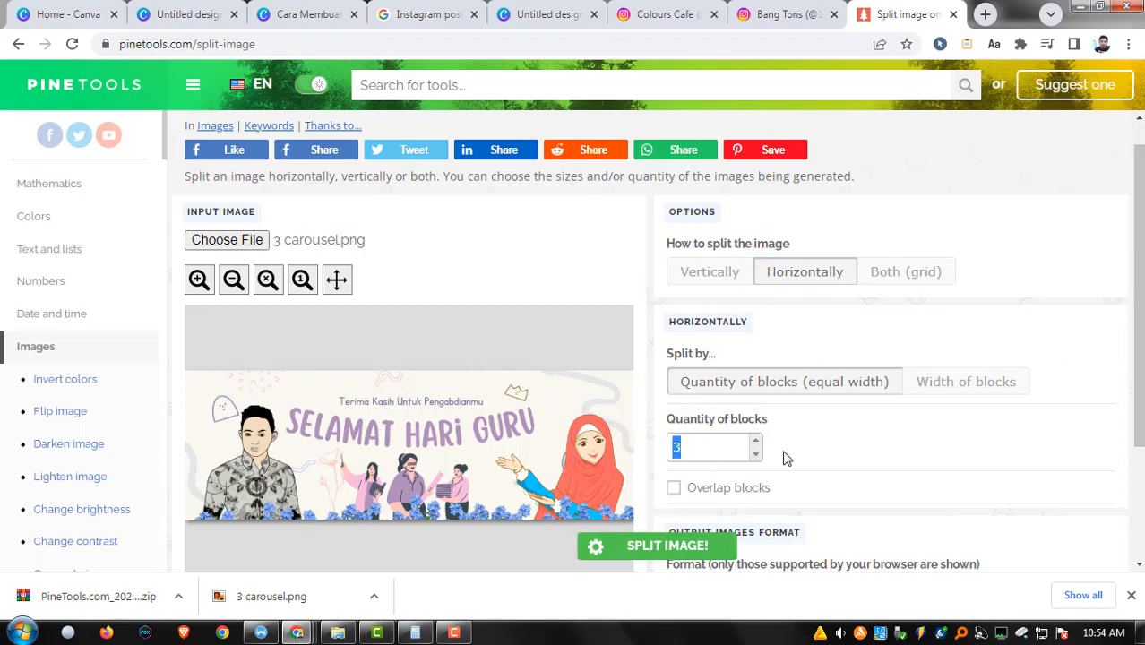
pyautogui.click(802, 445)
pyautogui.scroll(-2, 804, 450)
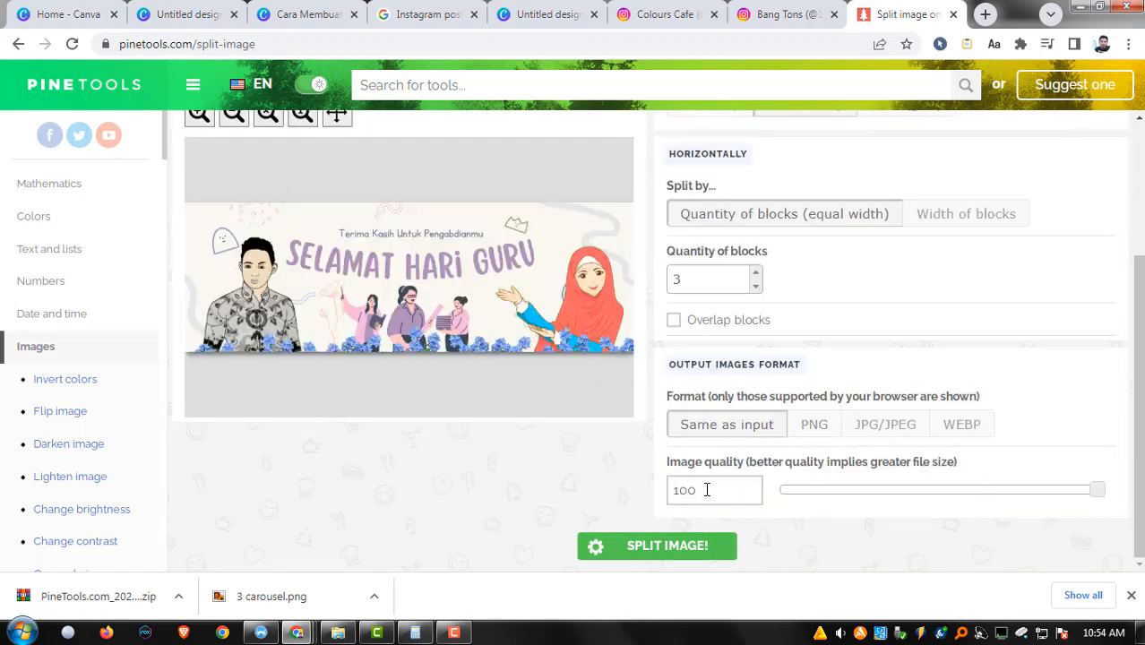
pyautogui.click(649, 547)
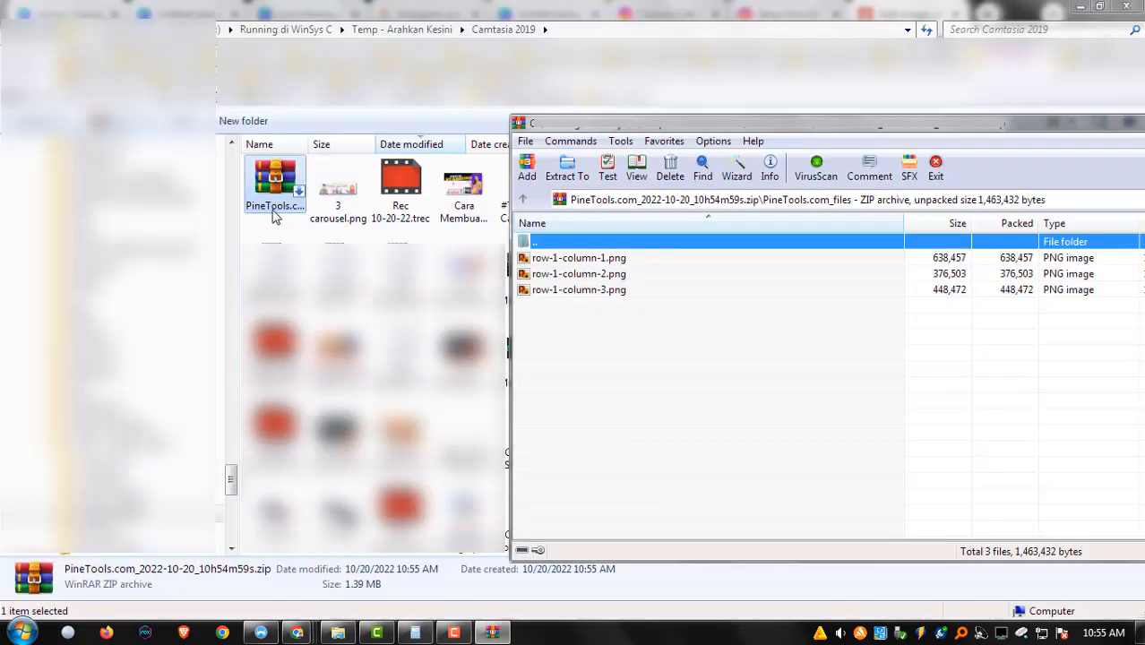
# Extract row-1-column-1.png, row-1-column-2.png and row-1-column-3.png from the PineTools zip archive into the Camtasia 2019 folder.
pyautogui.moveTo(654, 330); pyautogui.dragTo(572, 256)
pyautogui.click(567, 318)
pyautogui.click(554, 260)
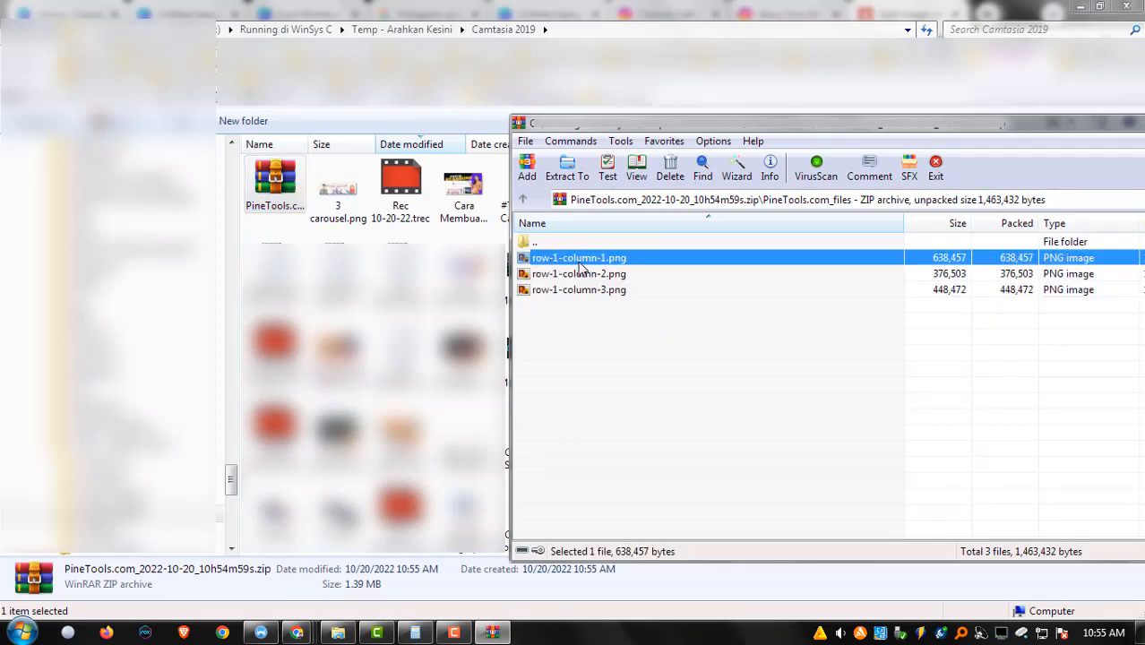
pyautogui.click(564, 274)
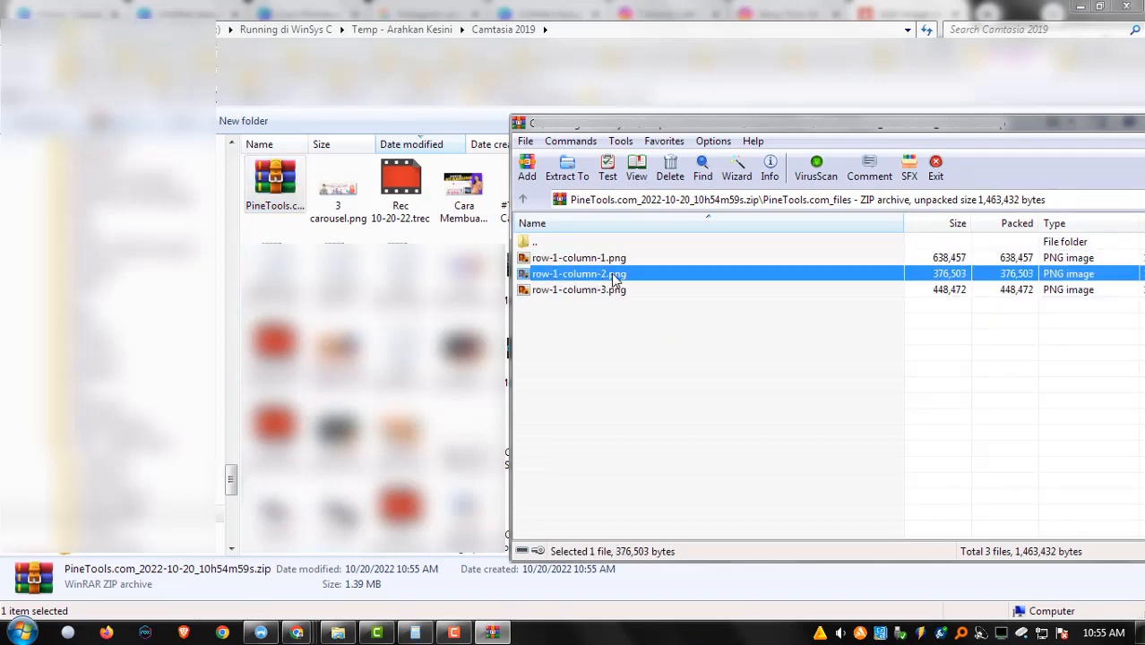
pyautogui.click(558, 314)
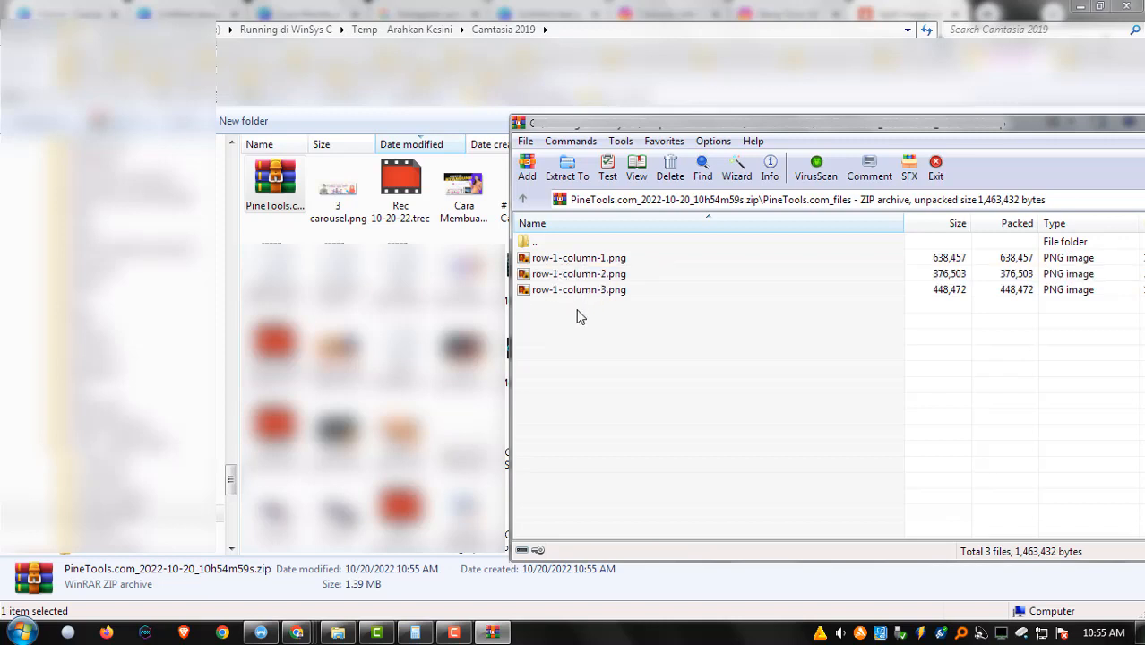
pyautogui.moveTo(606, 313); pyautogui.dragTo(584, 259)
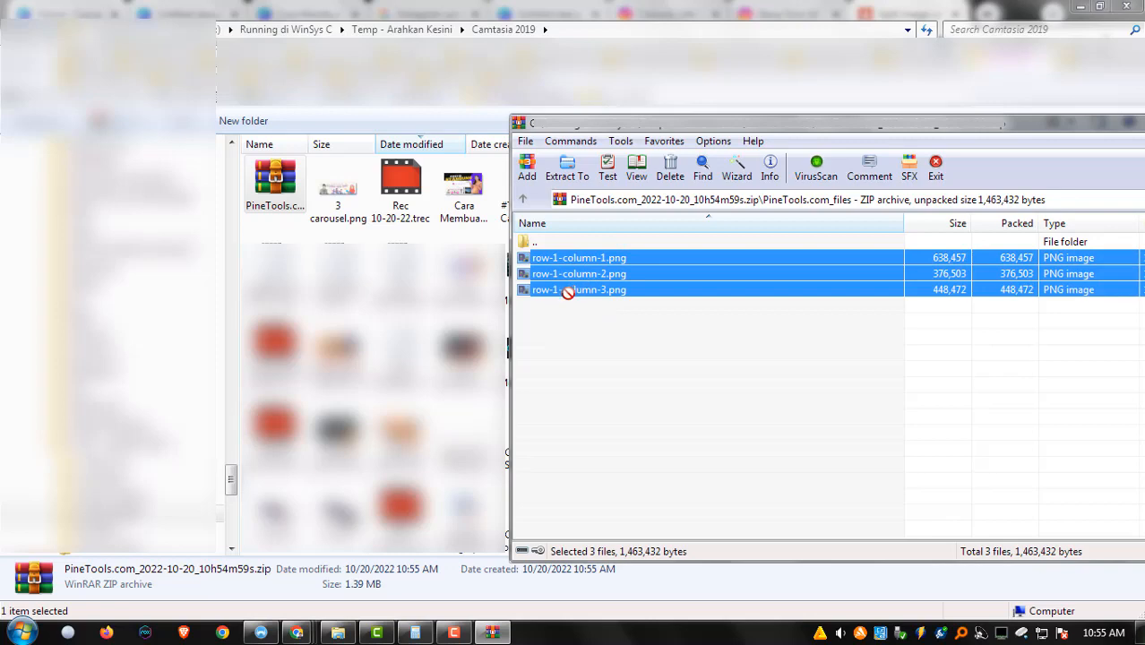
pyautogui.moveTo(561, 293); pyautogui.dragTo(320, 210)
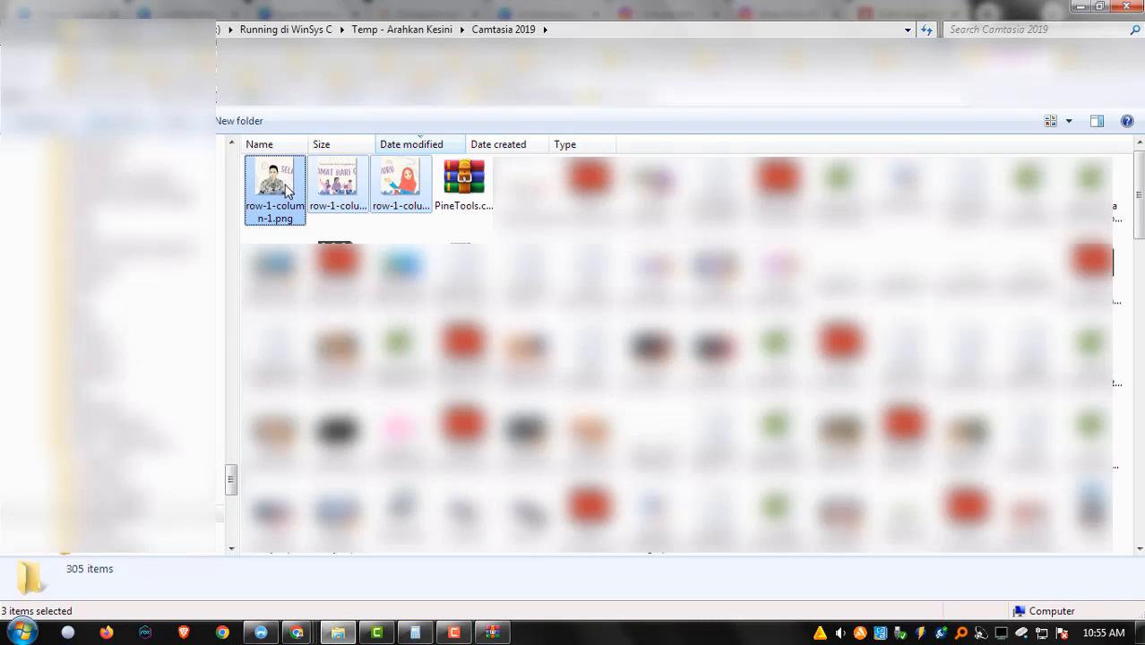
# Enlarge the folder thumbnails and examine how the three extracted image pieces connect from row-1-column-1.png to row-1-column-3.png.
pyautogui.click(287, 191)
pyautogui.click(327, 187)
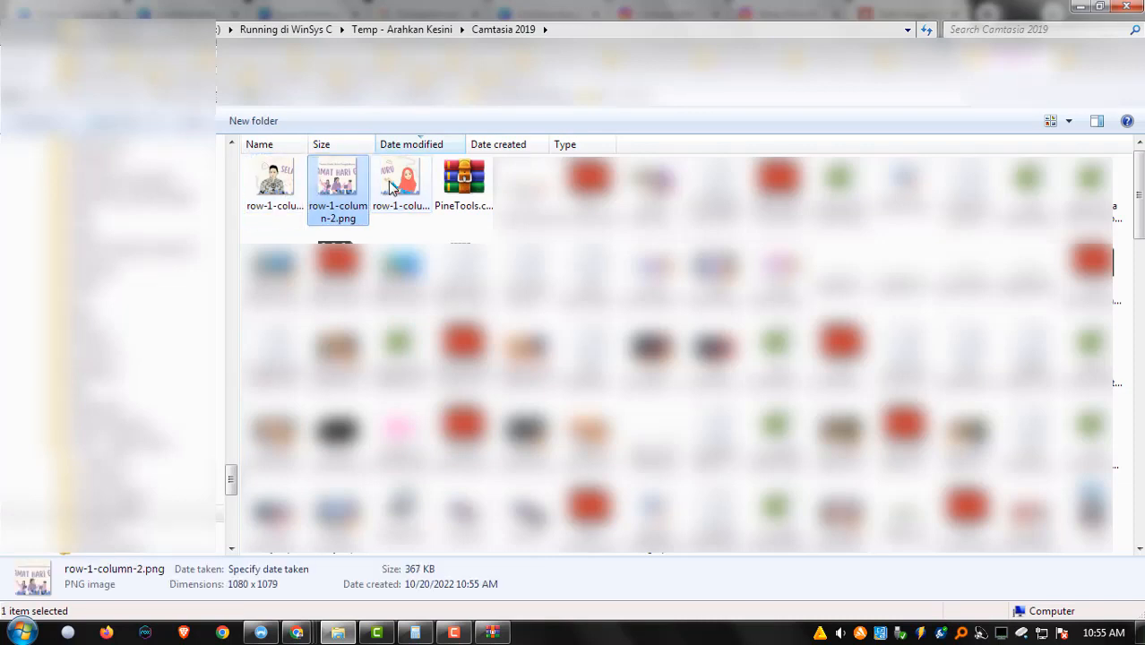
pyautogui.click(399, 185)
pyautogui.keyDown('ctrl'); pyautogui.scroll(3, 434, 278); pyautogui.keyUp('ctrl')
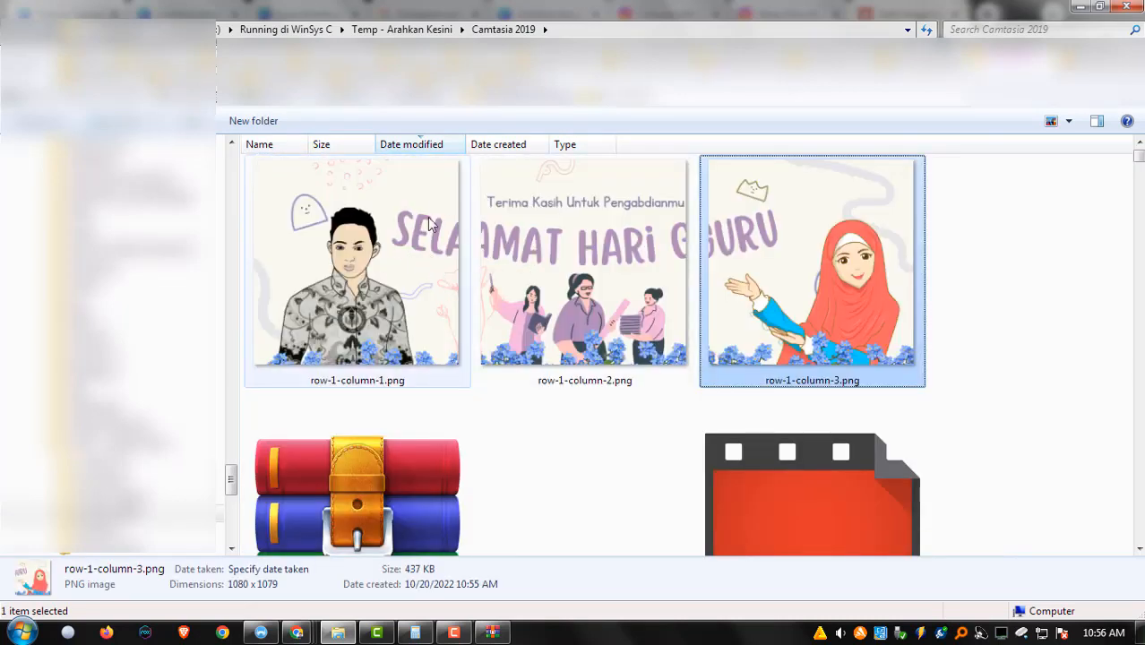
pyautogui.click(378, 260)
pyautogui.click(557, 264)
pyautogui.click(741, 274)
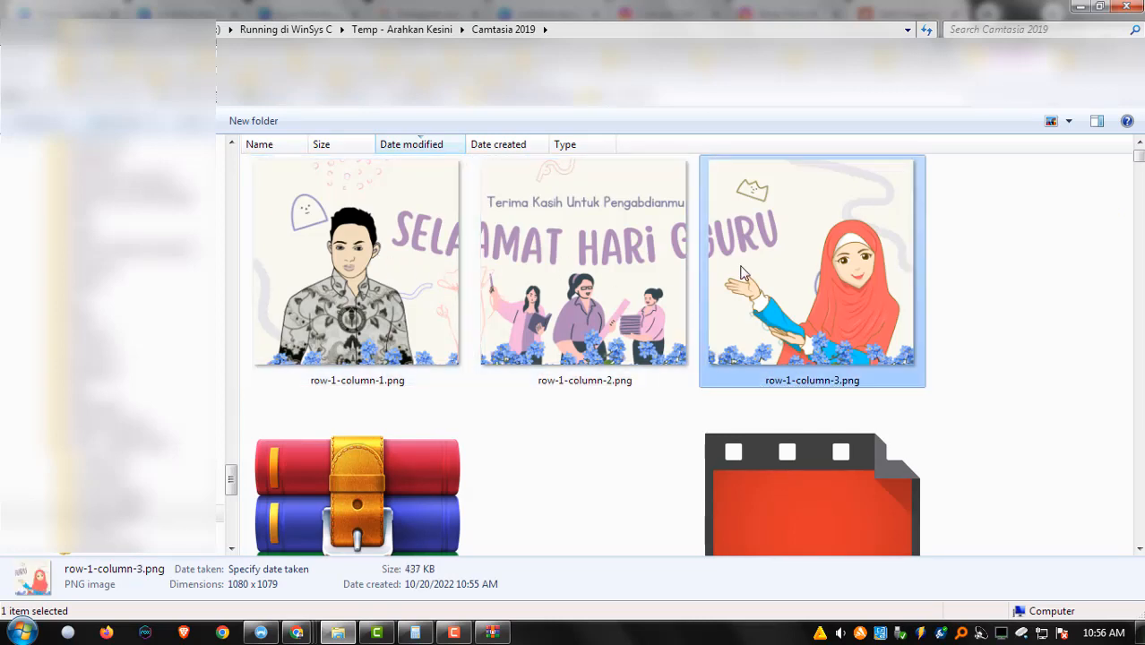
pyautogui.click(740, 274)
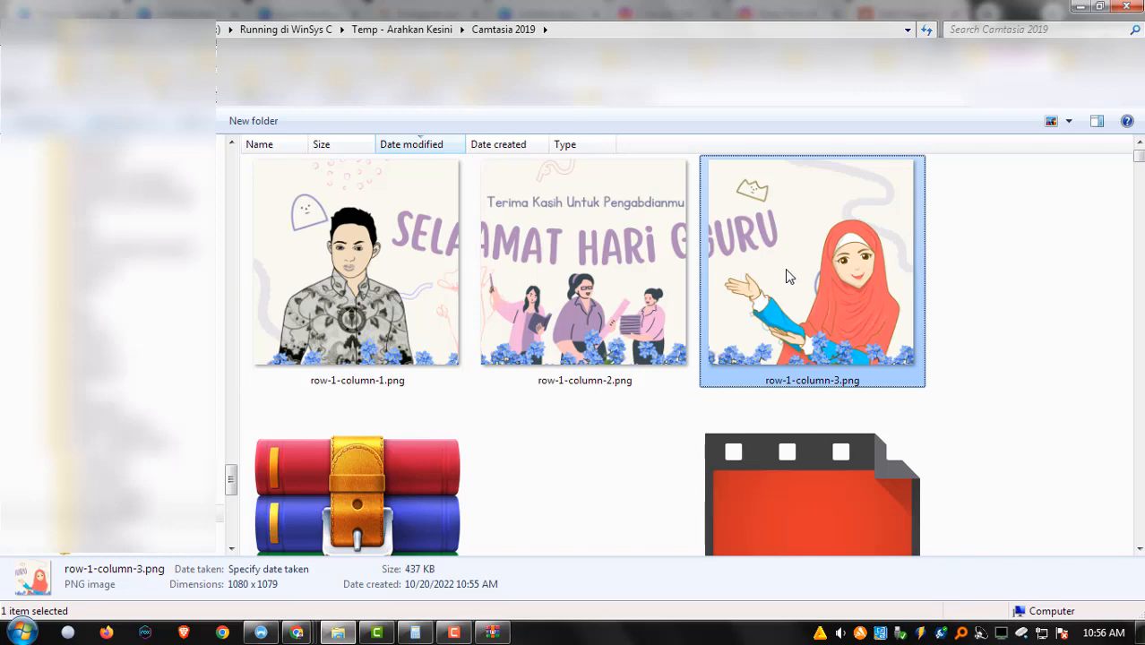
pyautogui.click(426, 263)
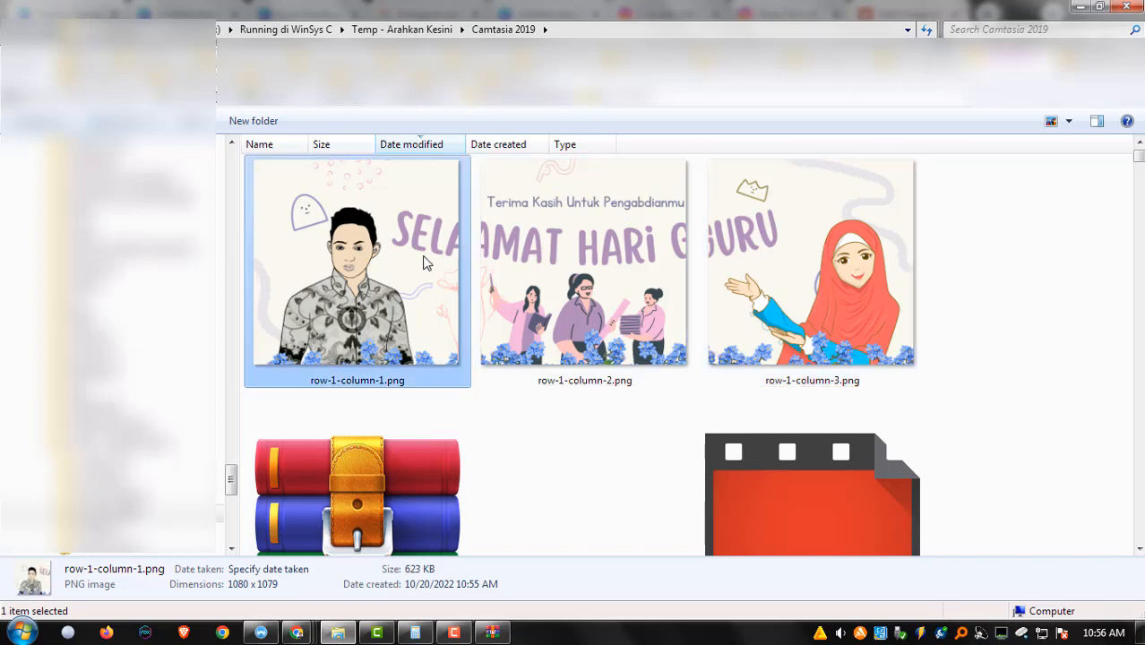
# Switch to the Instagram profile in the browser and create a new post with row-1-column-3.png as its first photo.
pyautogui.hotkey('alt', 'Tab')
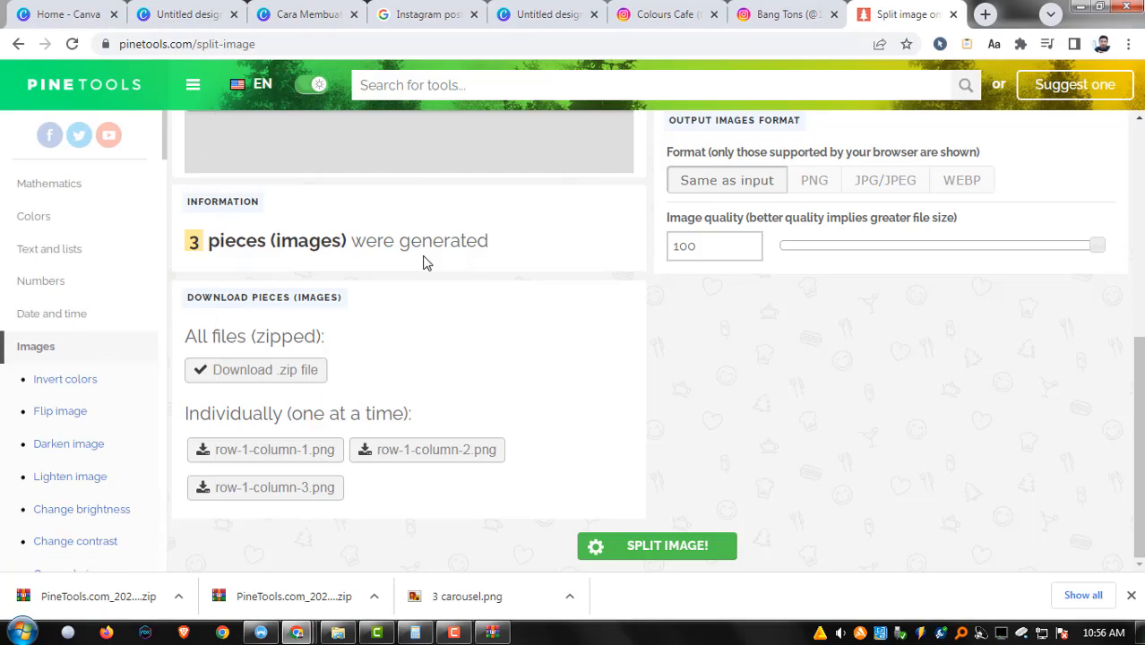
pyautogui.click(780, 14)
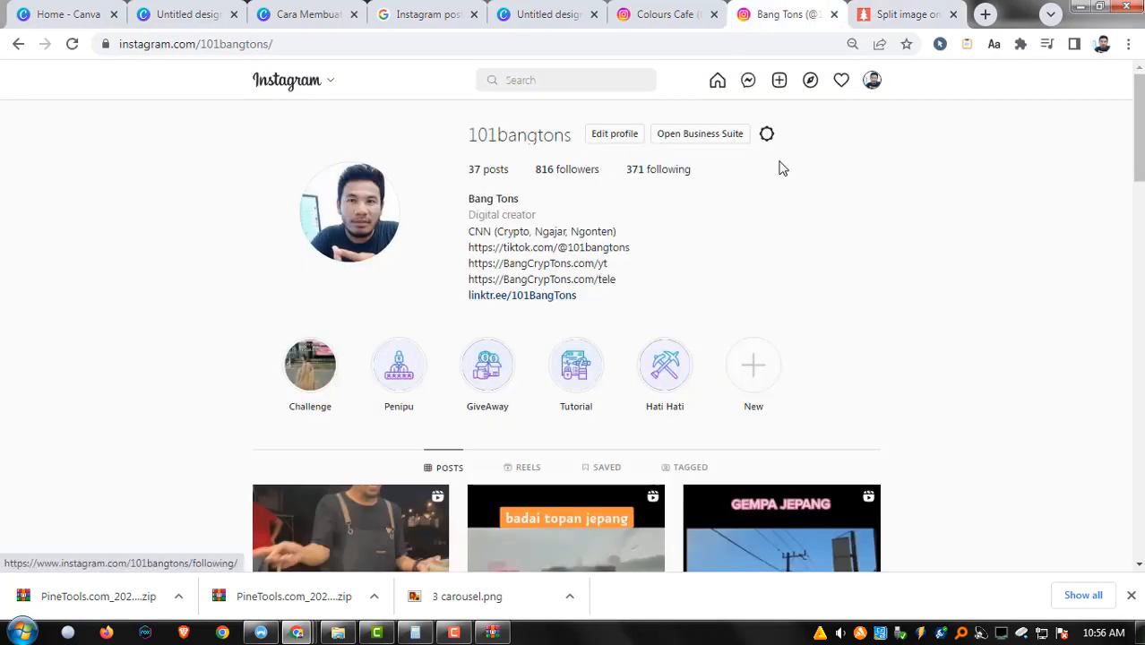
pyautogui.click(779, 82)
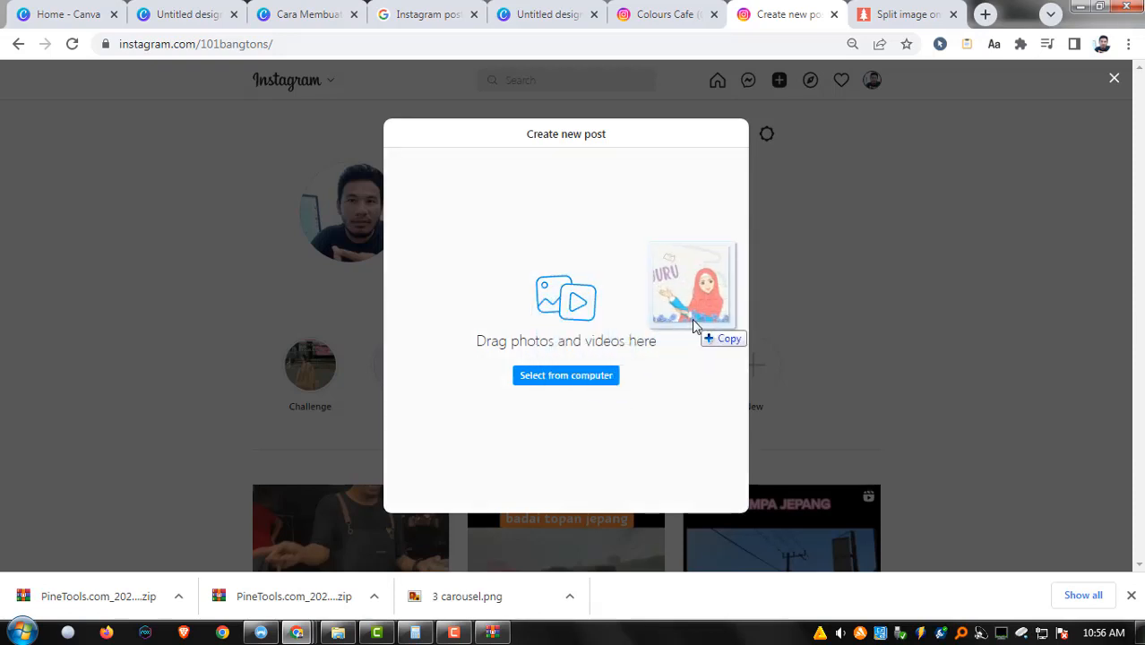
pyautogui.moveTo(691, 320); pyautogui.dragTo(564, 308)
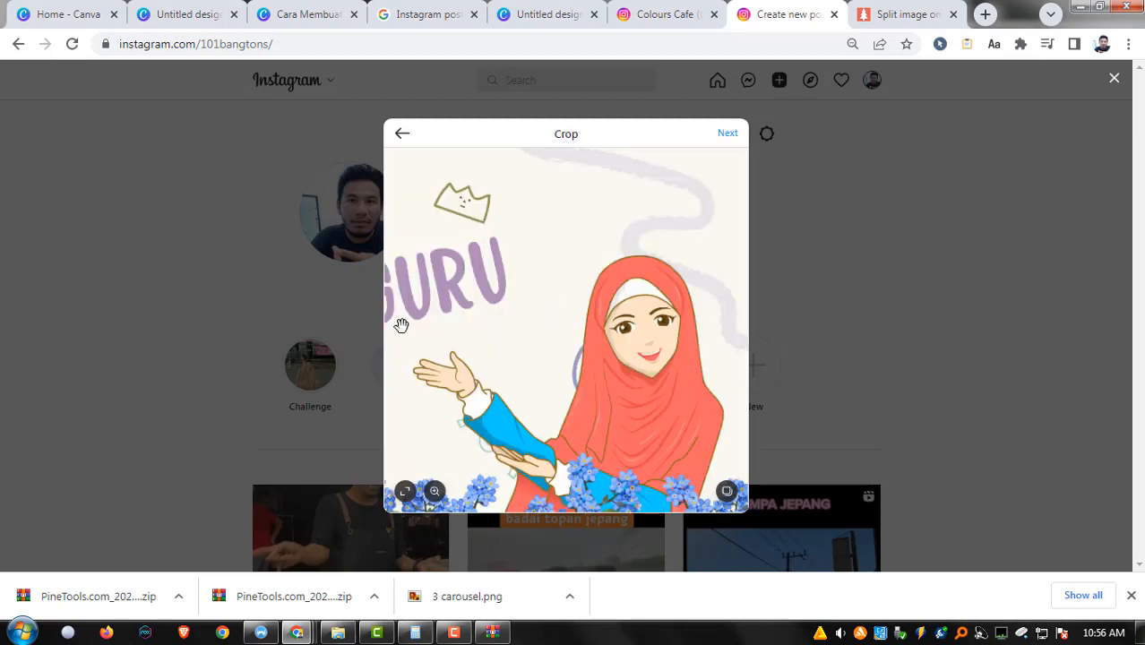
# Add row-1-column-1.png and row-1-column-2.png to the new post alongside the existing photo.
pyautogui.click(727, 493)
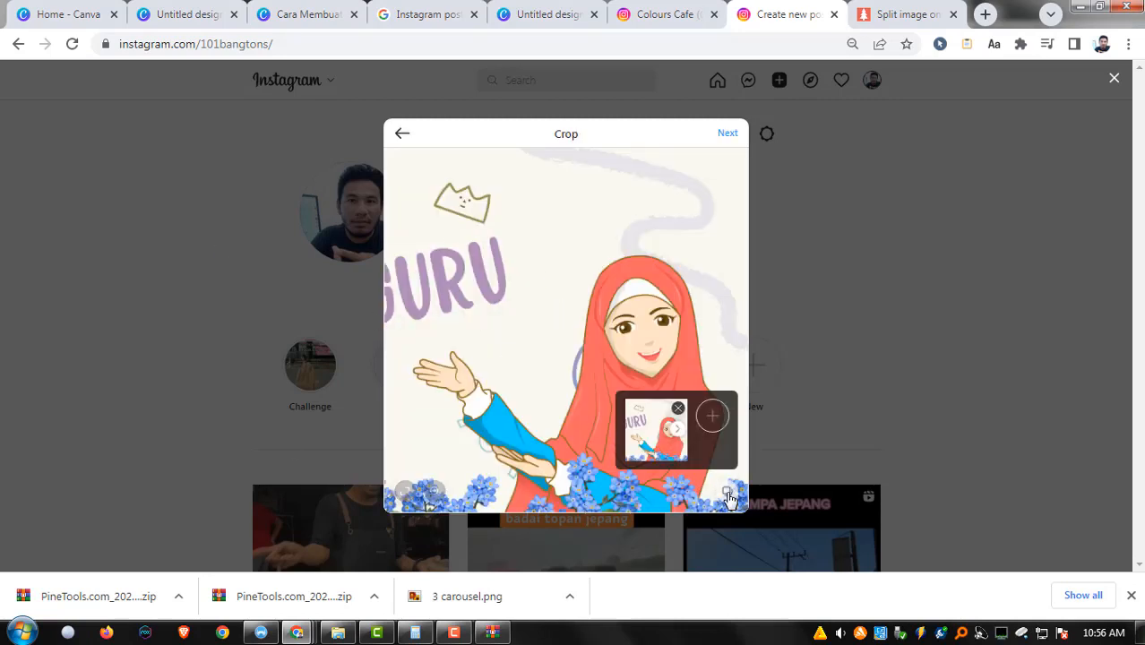
pyautogui.click(715, 418)
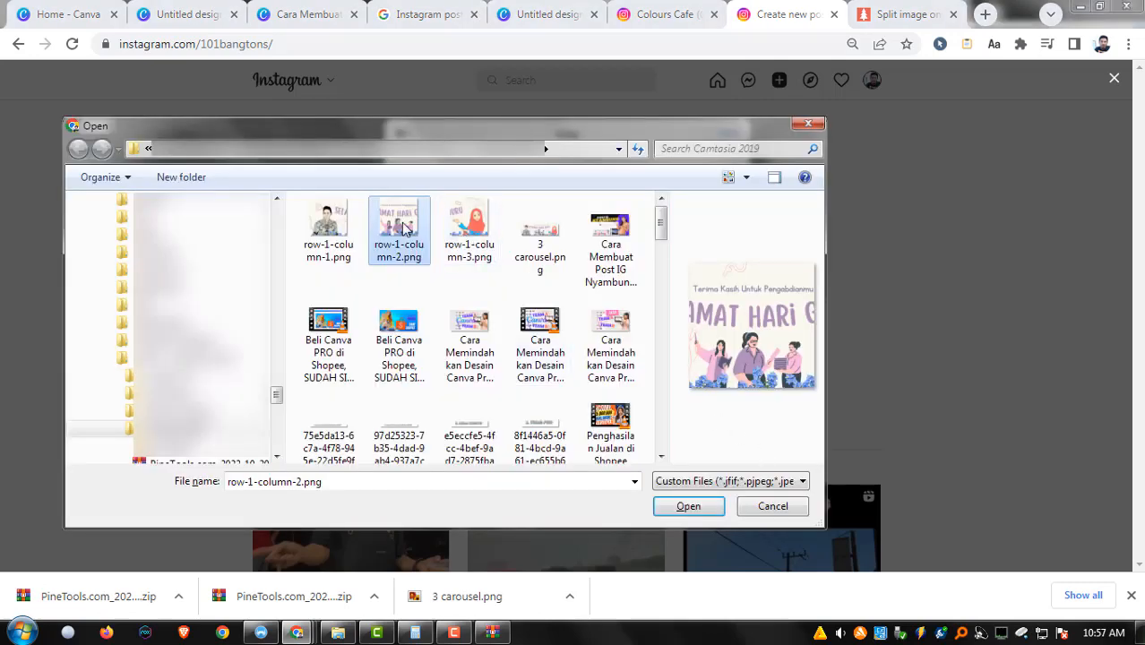
pyautogui.click(341, 224)
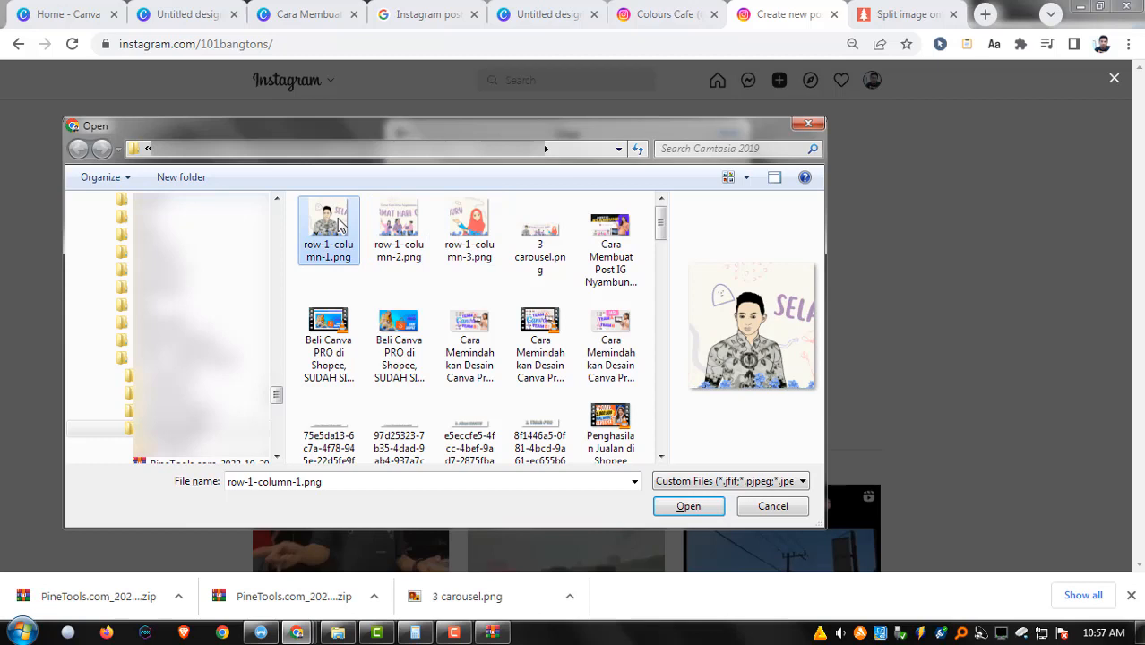
pyautogui.click(408, 236)
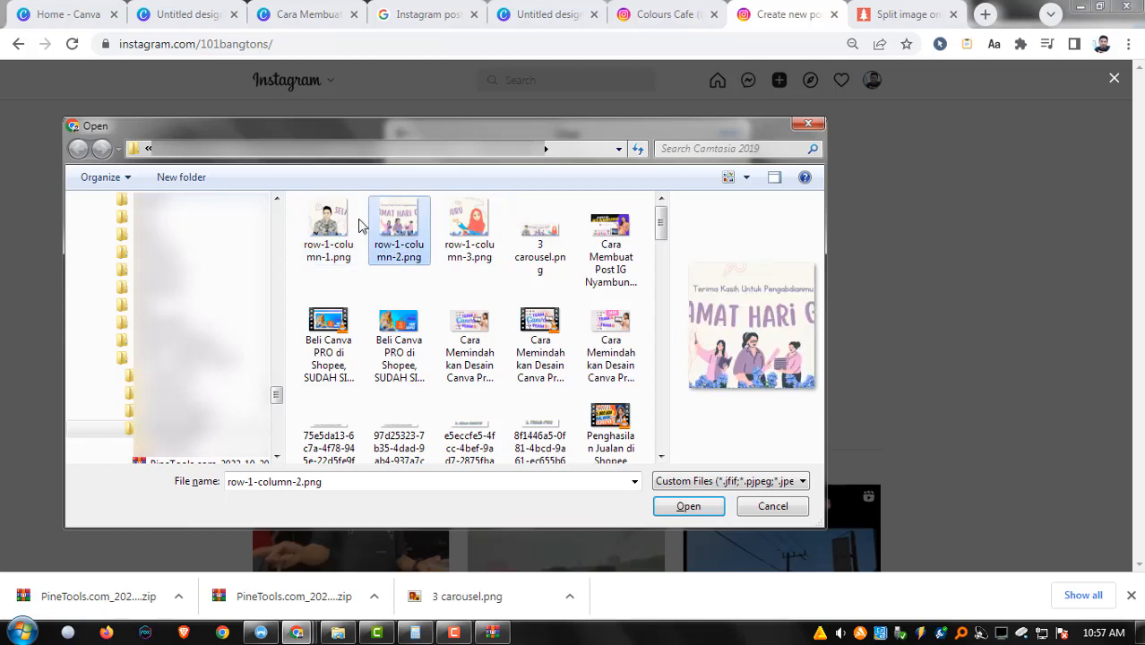
pyautogui.click(345, 228)
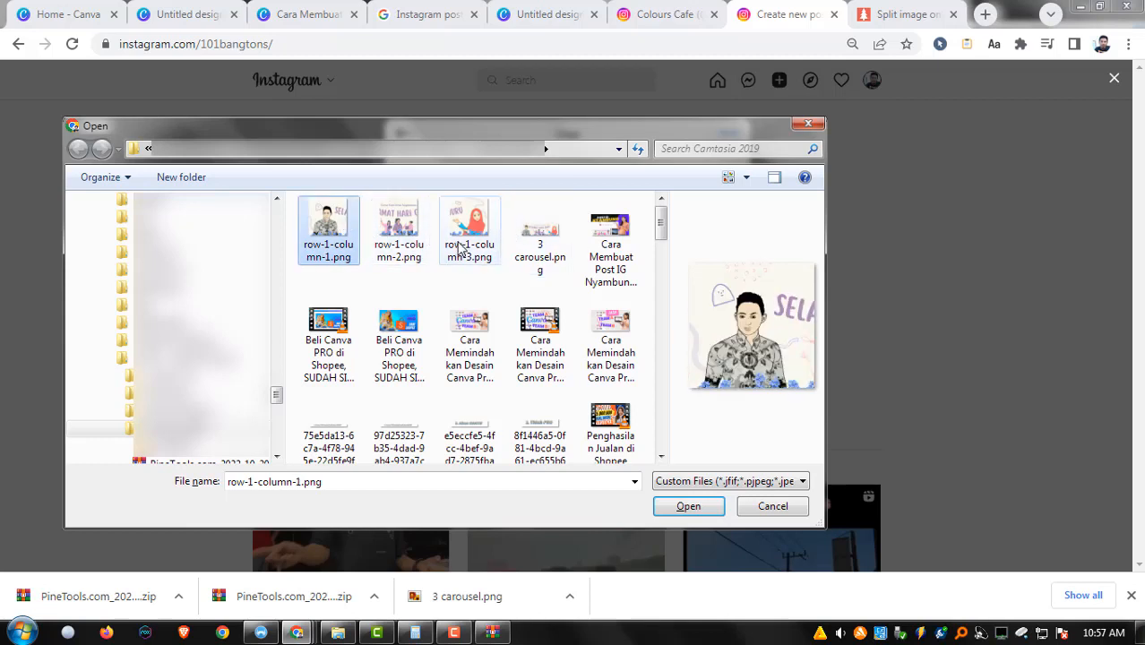
pyautogui.click(400, 226)
pyautogui.keyDown('ctrl'); pyautogui.click(330, 226); pyautogui.keyUp('ctrl')
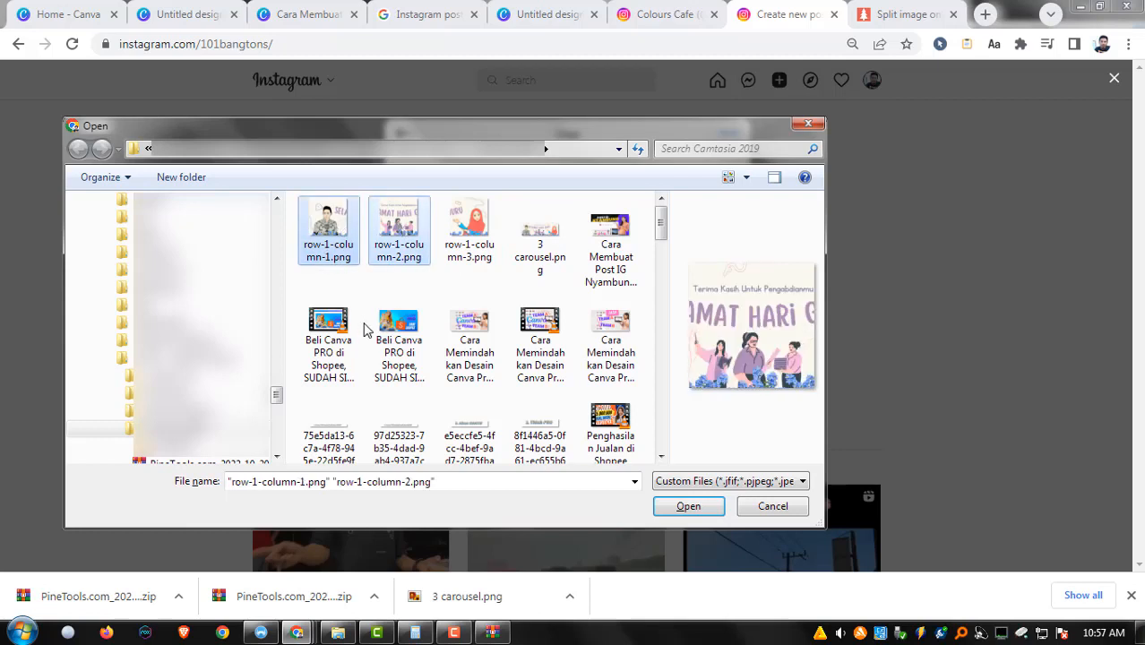
pyautogui.keyDown('ctrl'); pyautogui.click(400, 229); pyautogui.keyUp('ctrl')
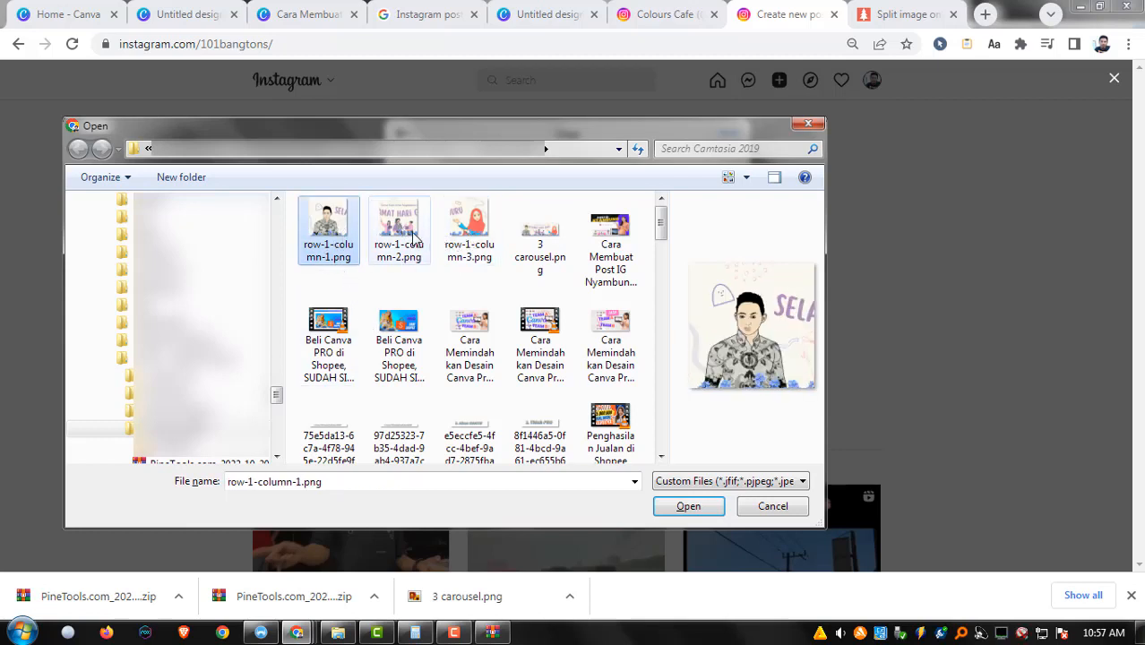
pyautogui.keyDown('ctrl'); pyautogui.click(468, 235); pyautogui.keyUp('ctrl')
pyautogui.keyDown('ctrl'); pyautogui.click(411, 238); pyautogui.keyUp('ctrl')
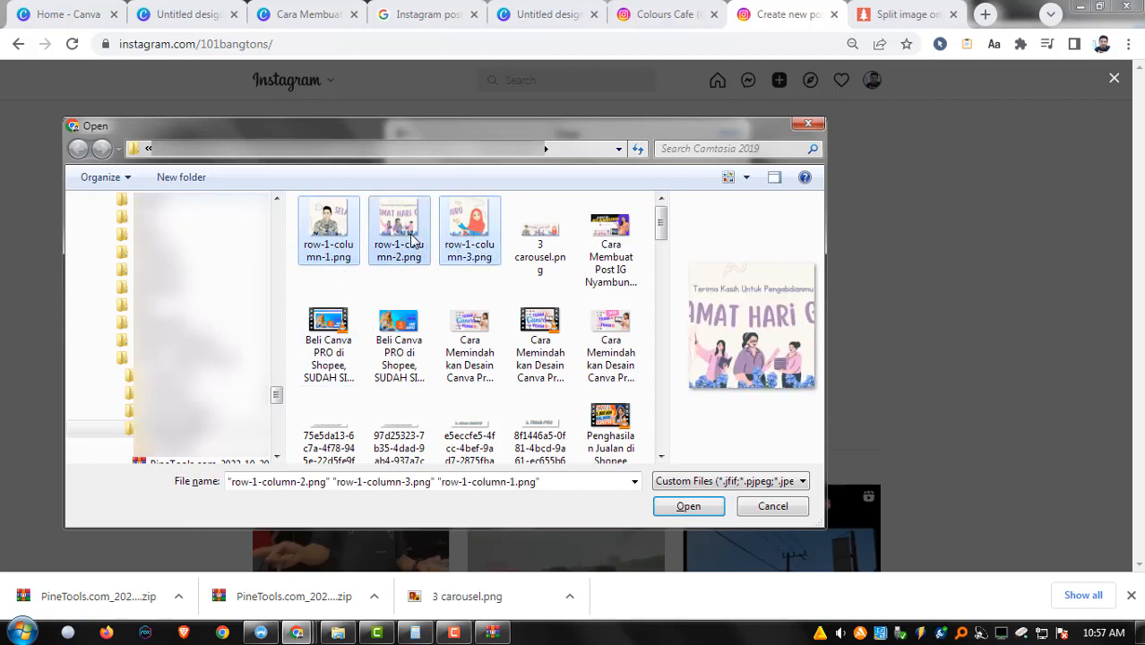
pyautogui.click(332, 238)
pyautogui.keyDown('shift'); pyautogui.click(479, 236); pyautogui.keyUp('shift')
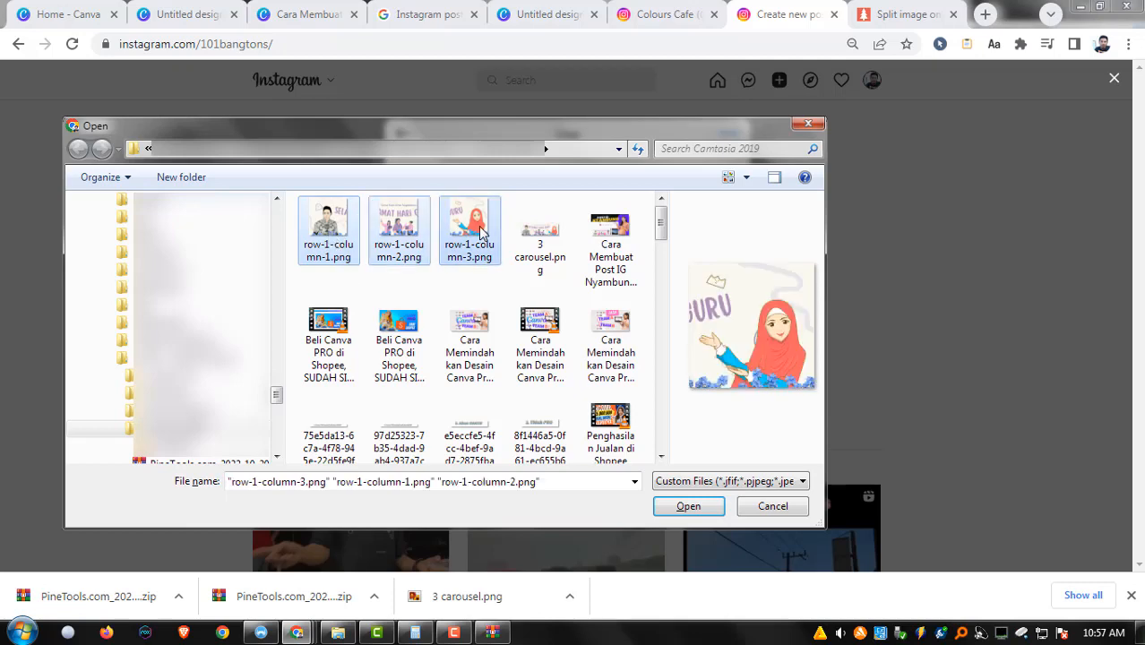
pyautogui.click(408, 236)
pyautogui.keyDown('ctrl'); pyautogui.click(337, 231); pyautogui.keyUp('ctrl')
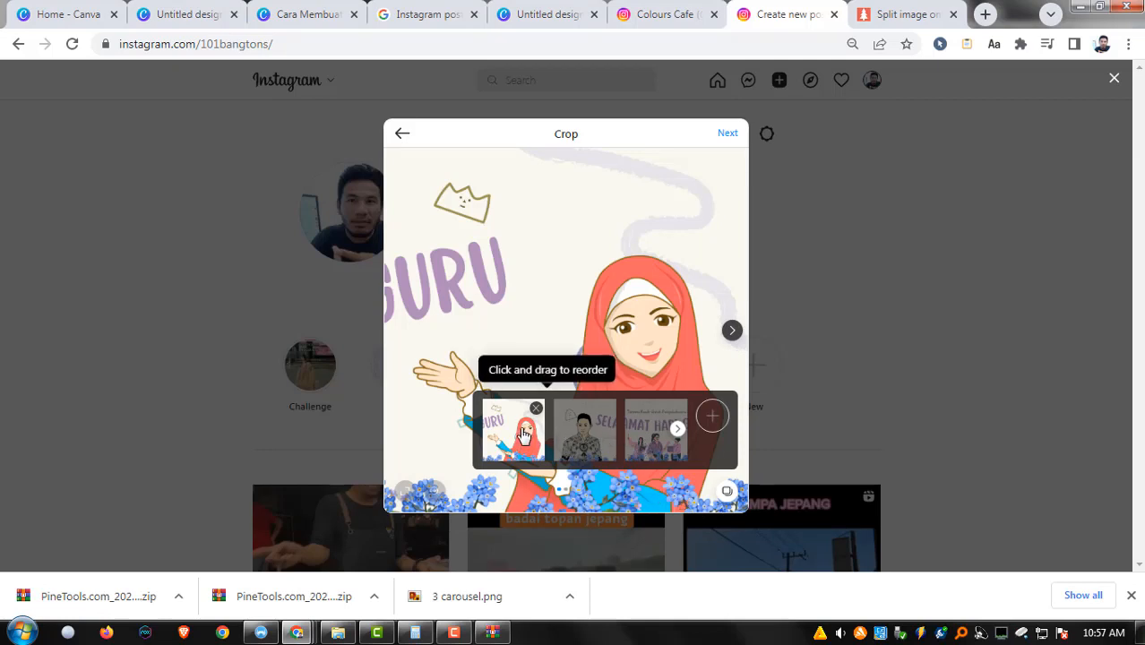
# Reorder the post's photos as row-1-column-1.png, row-1-column-2.png and row-1-column-3.png, and preview each in turn.
pyautogui.moveTo(524, 434)
pyautogui.mouseDown()
pyautogui.moveTo(647, 439)
pyautogui.moveTo(505, 435)
pyautogui.mouseUp()
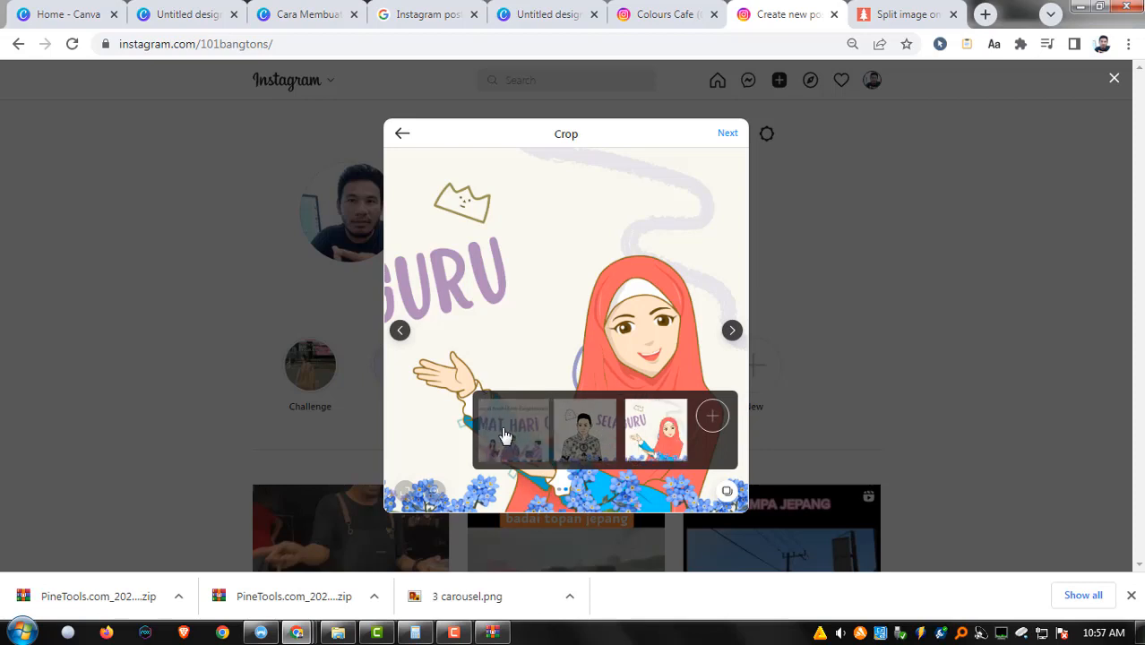
pyautogui.click(507, 437)
pyautogui.moveTo(589, 440); pyautogui.dragTo(647, 438)
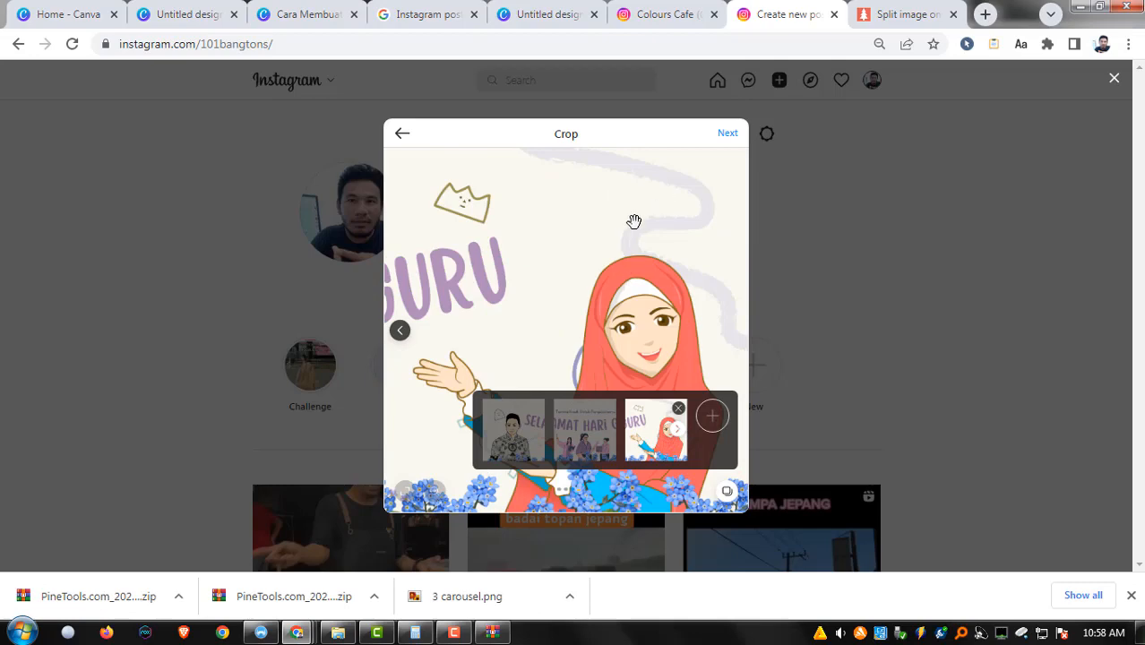
pyautogui.click(512, 439)
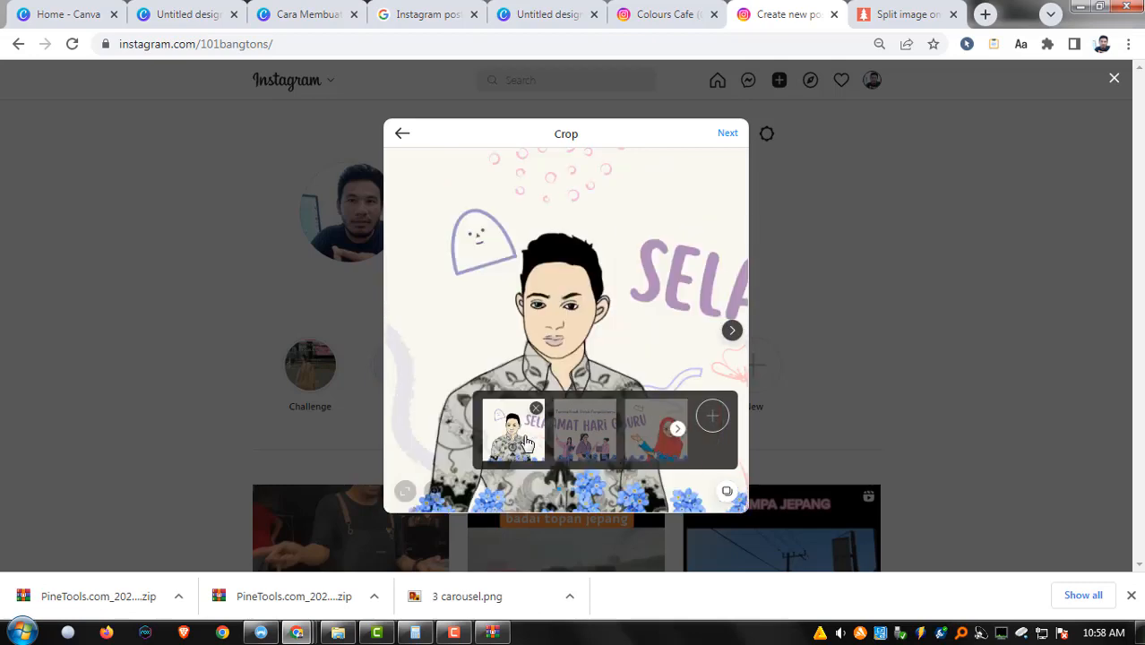
pyautogui.click(585, 440)
pyautogui.click(644, 448)
pyautogui.click(596, 449)
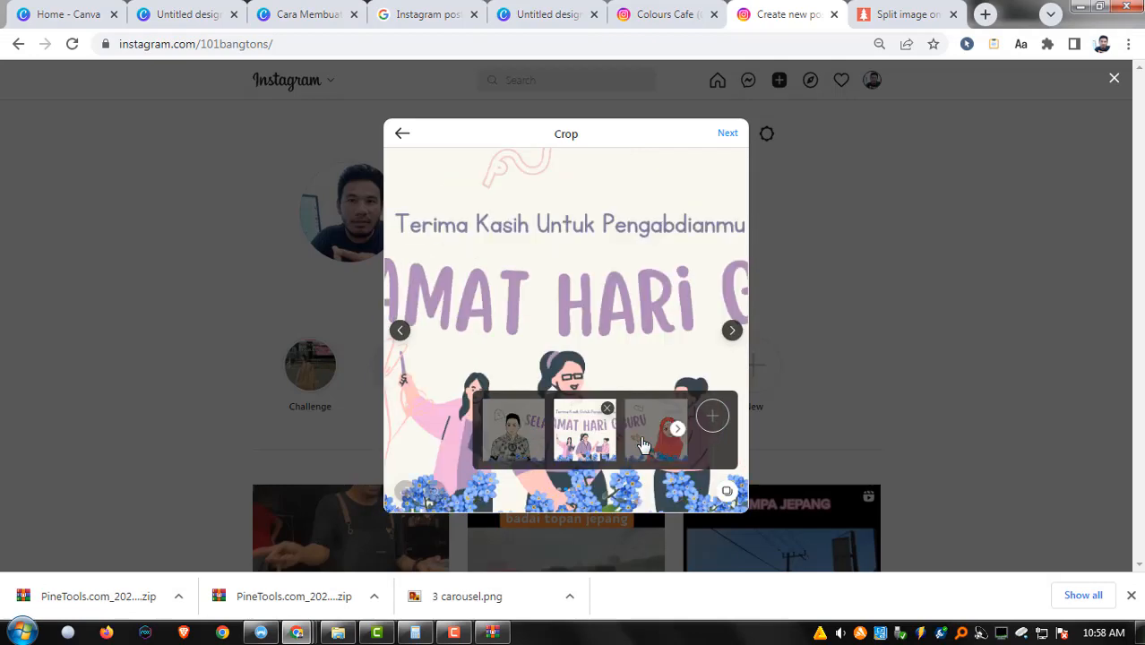
pyautogui.click(642, 446)
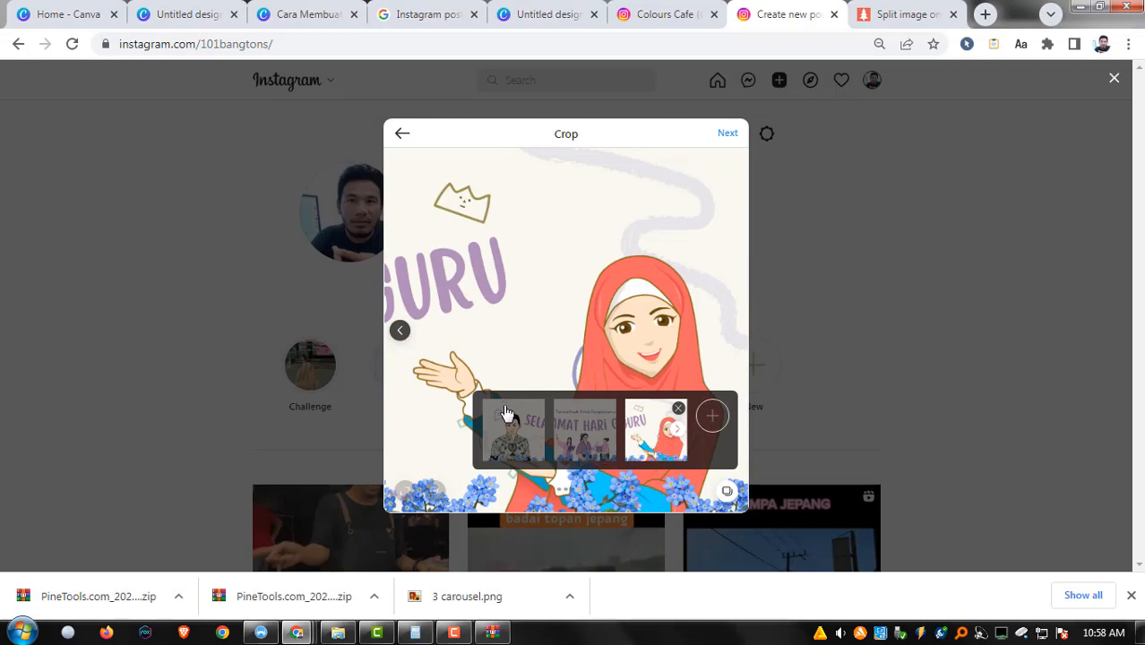
# Keep the Original filter, share the three-photo post without a caption, and close the sharing dialog.
pyautogui.click(728, 137)
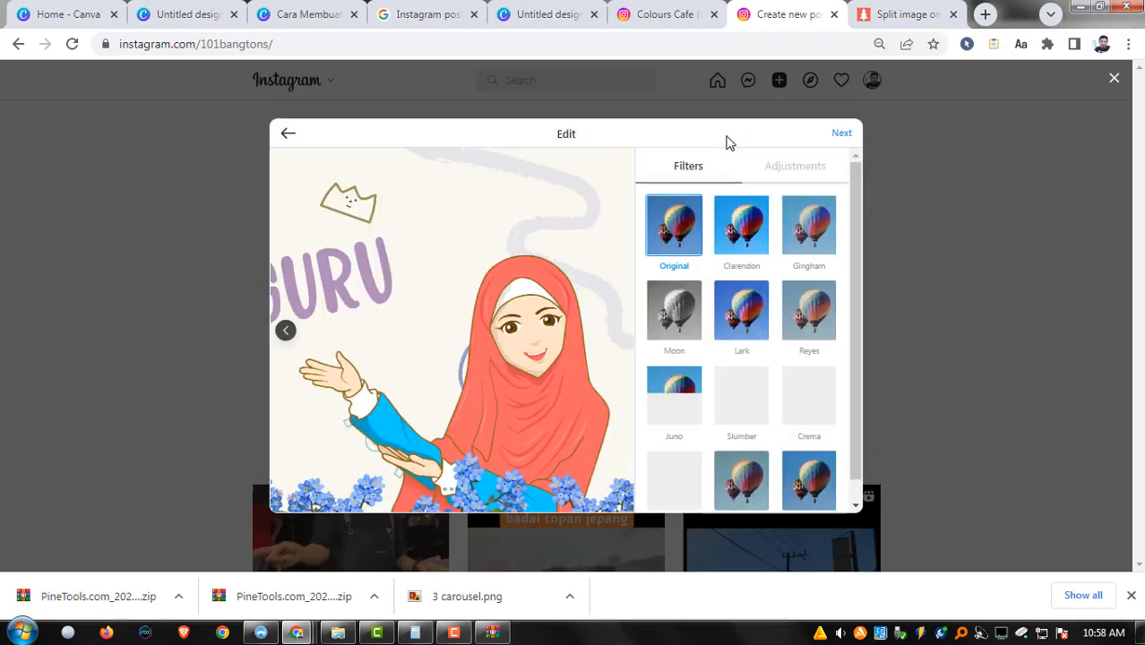
pyautogui.click(842, 134)
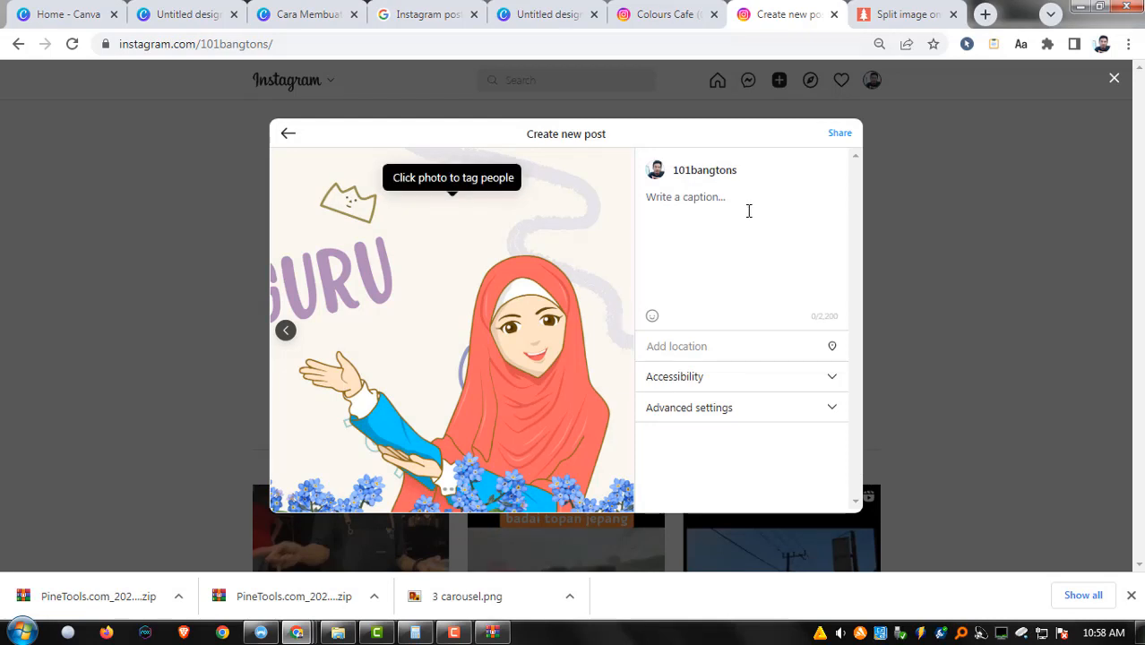
pyautogui.click(707, 202)
pyautogui.click(839, 135)
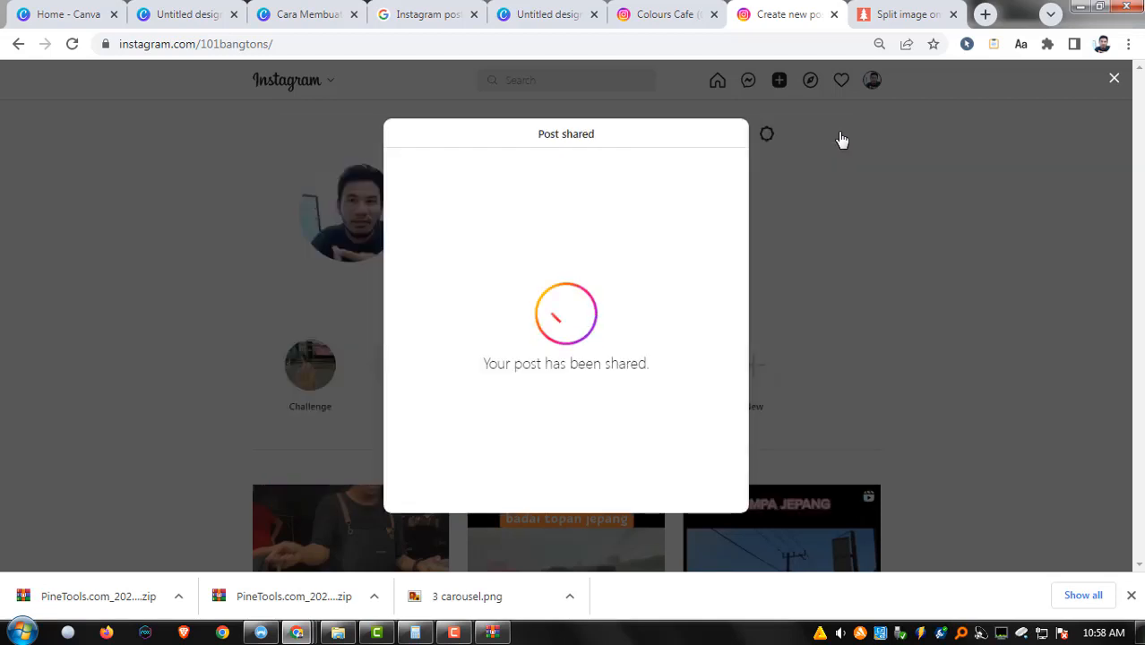
pyautogui.click(217, 195)
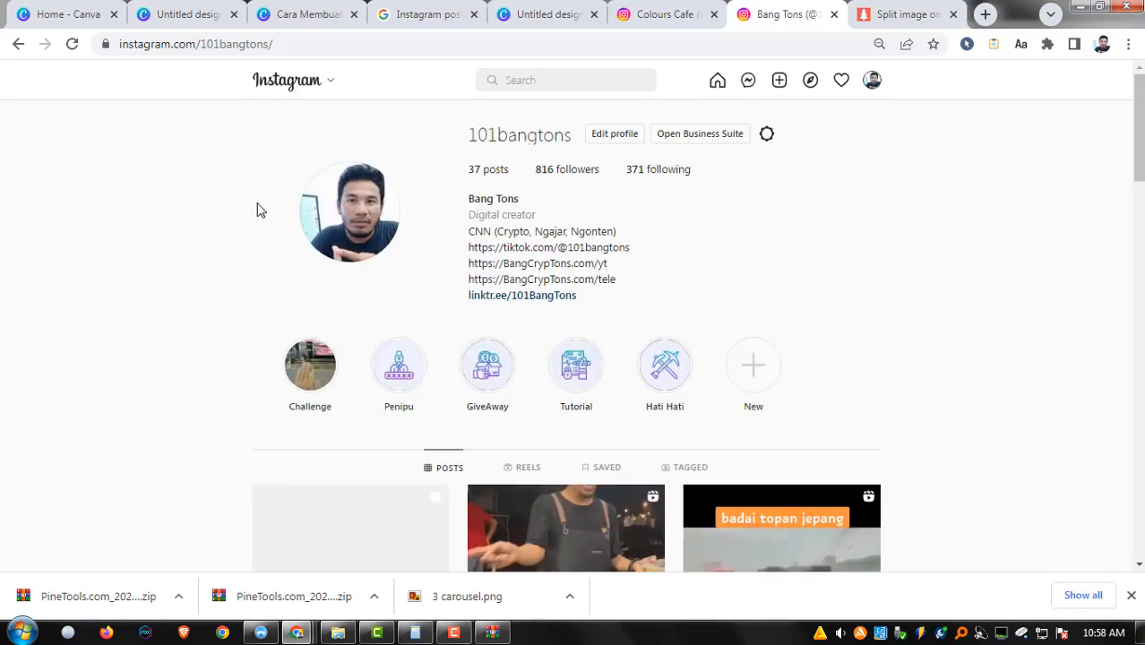
# Reload the profile, open the newly shared carousel post and page back and forth through its images to check how they connect.
pyautogui.click(72, 43)
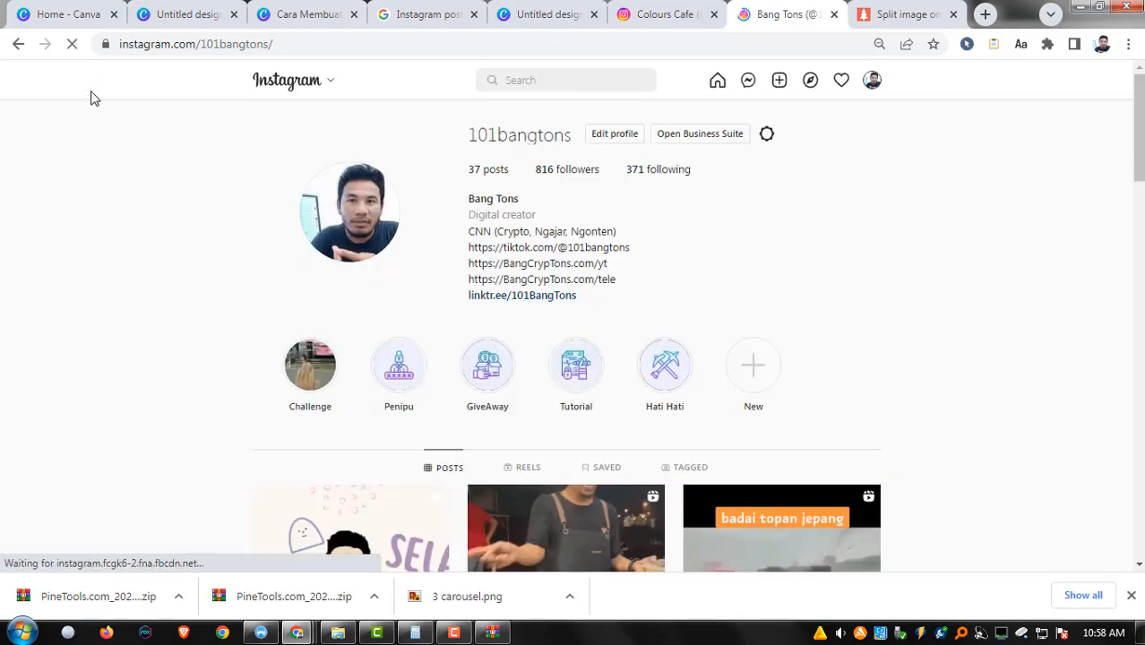
pyautogui.scroll(-3, 201, 239)
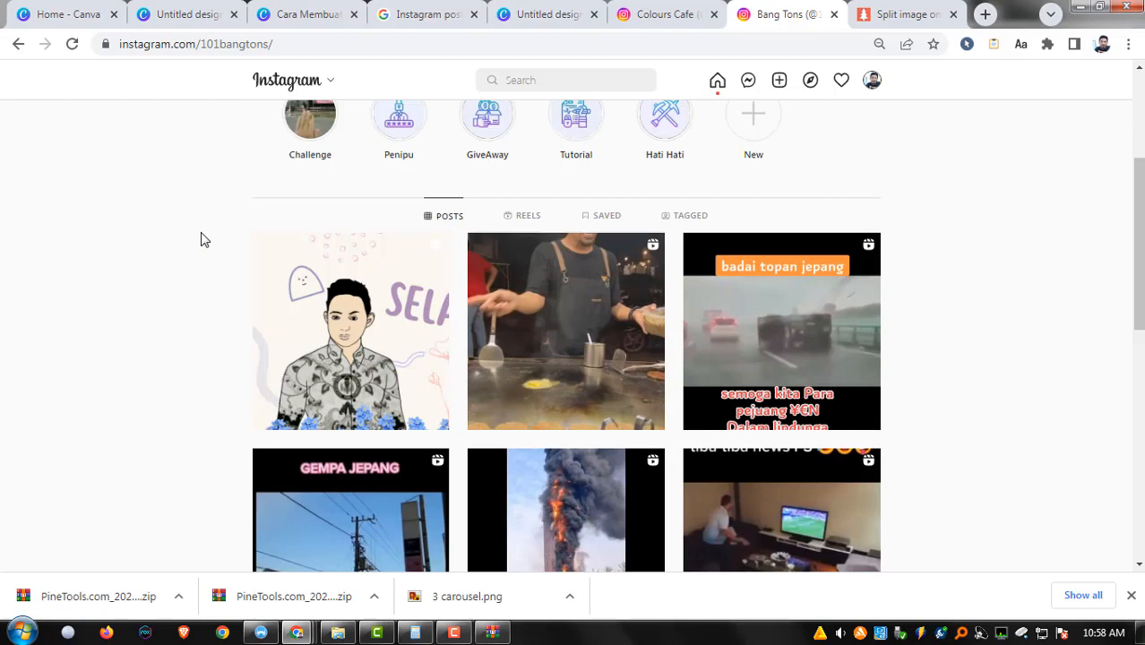
pyautogui.click(357, 294)
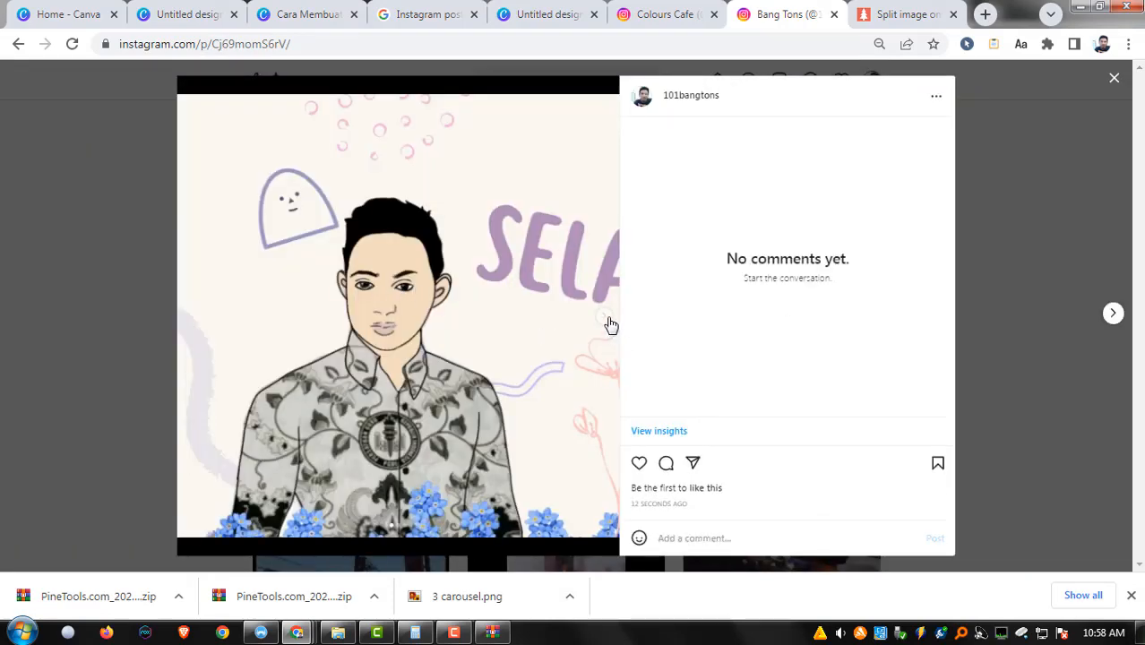
pyautogui.click(607, 320)
pyautogui.click(611, 325)
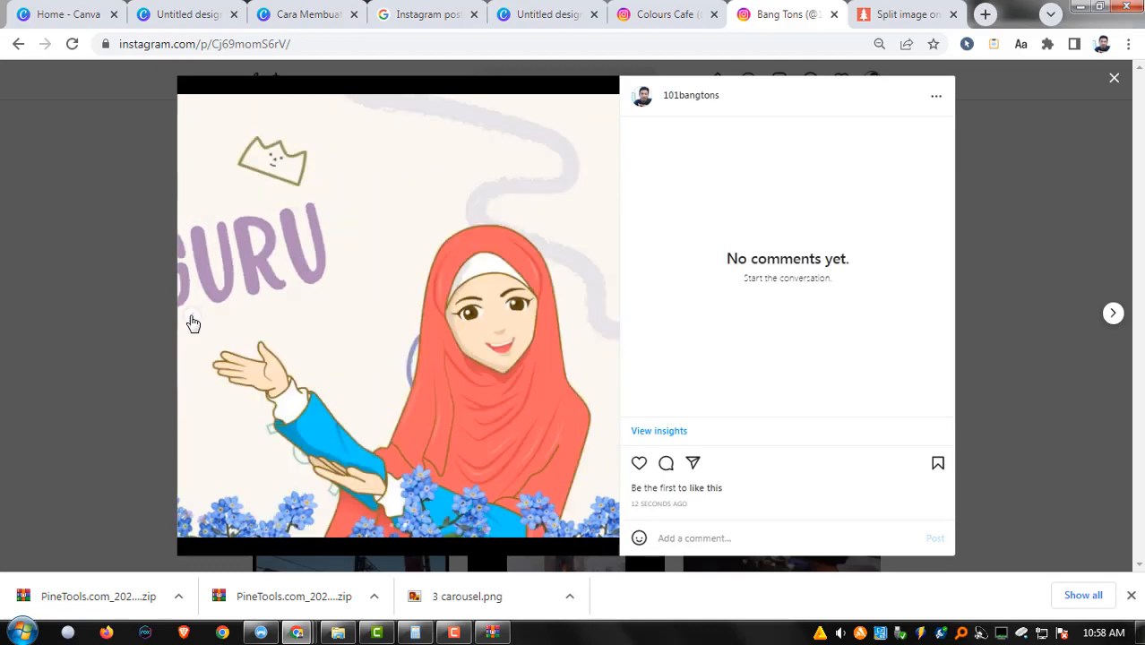
pyautogui.click(190, 321)
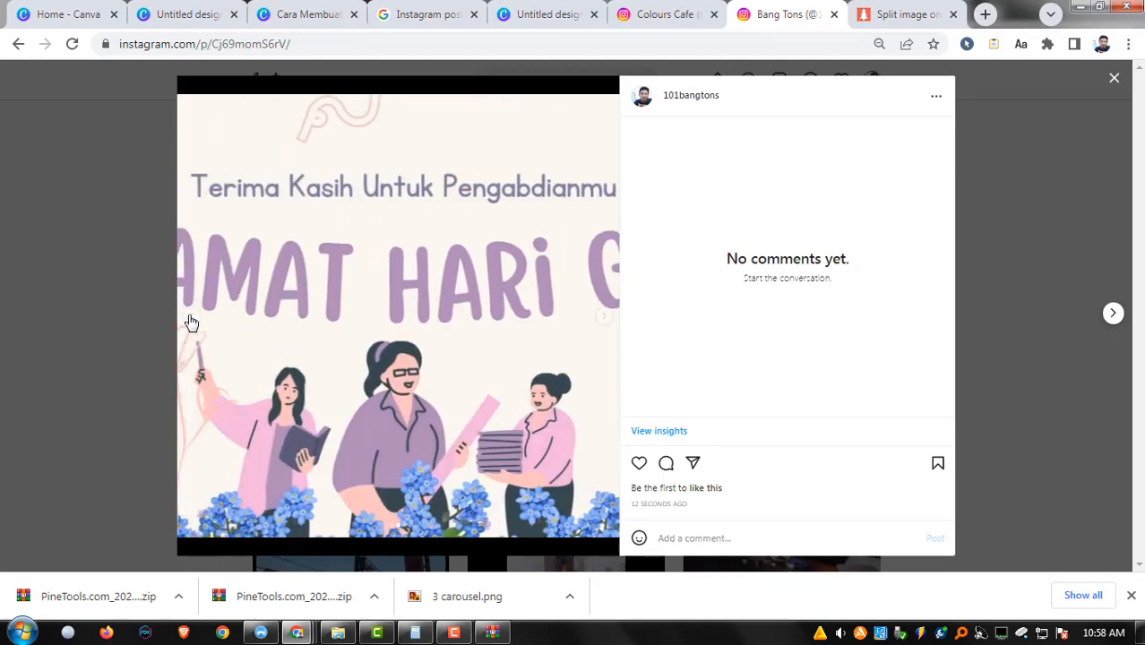
pyautogui.click(190, 323)
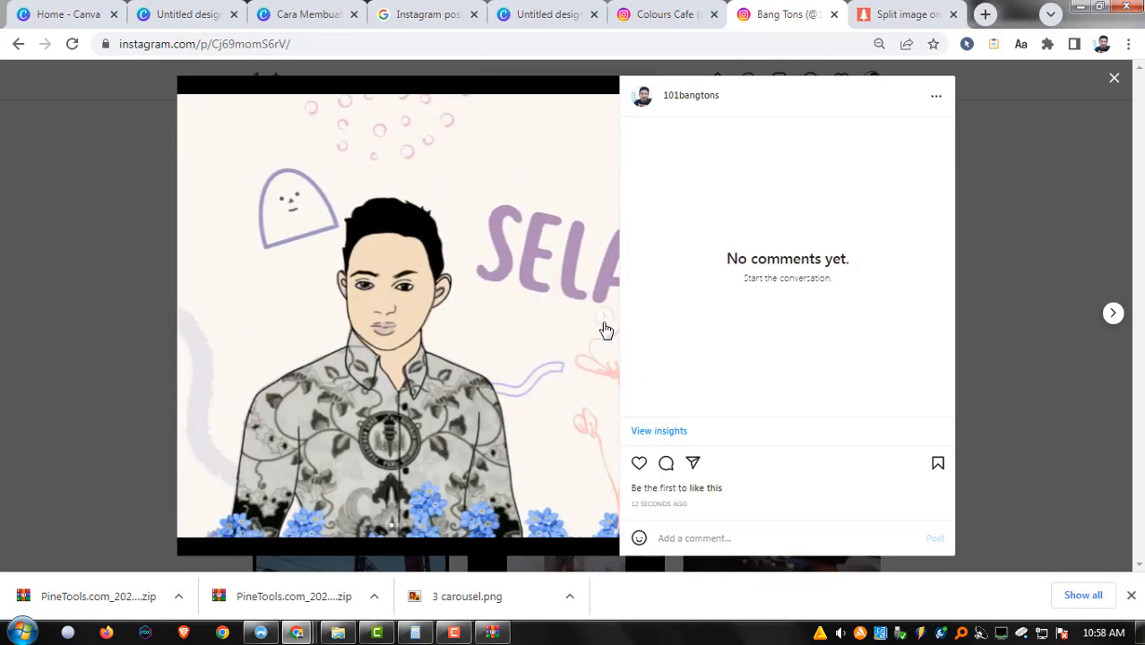
pyautogui.doubleClick(655, 337)
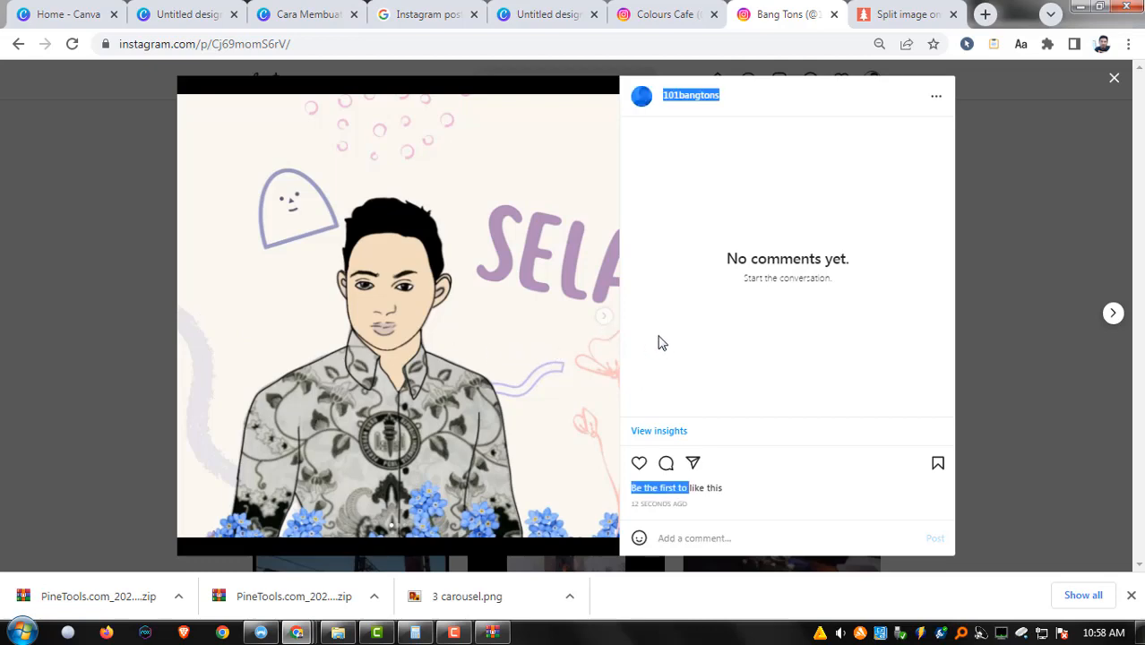
pyautogui.click(609, 324)
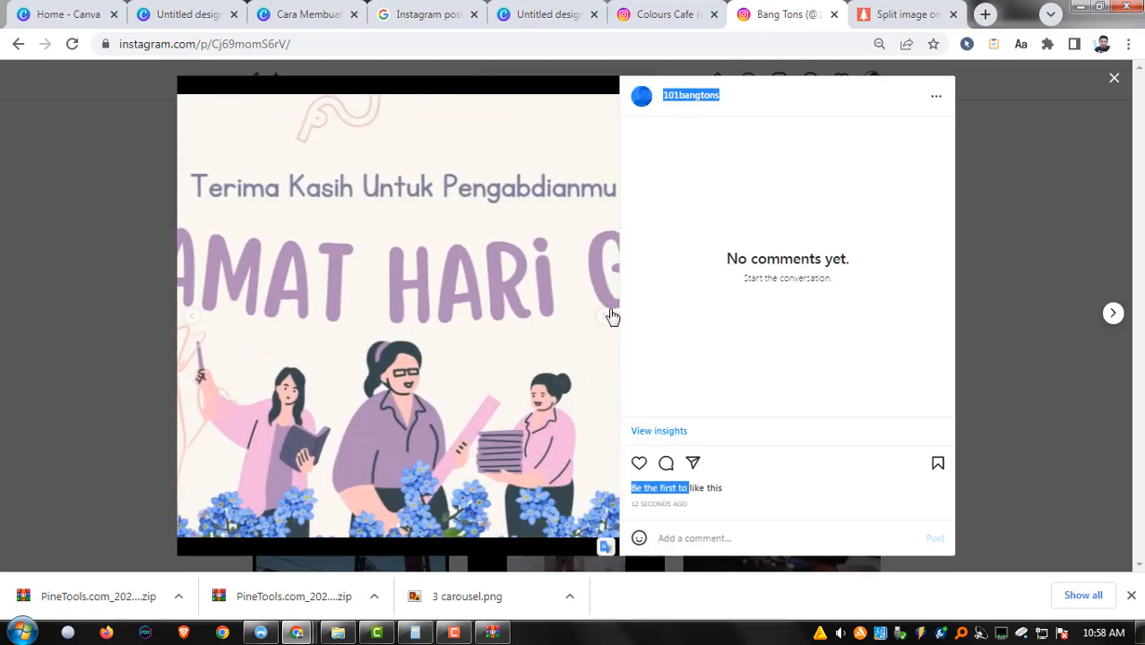
# Switch to the Colours Cafe carousel post and page back from its closing slide to palette 03 for comparison.
pyautogui.click(660, 17)
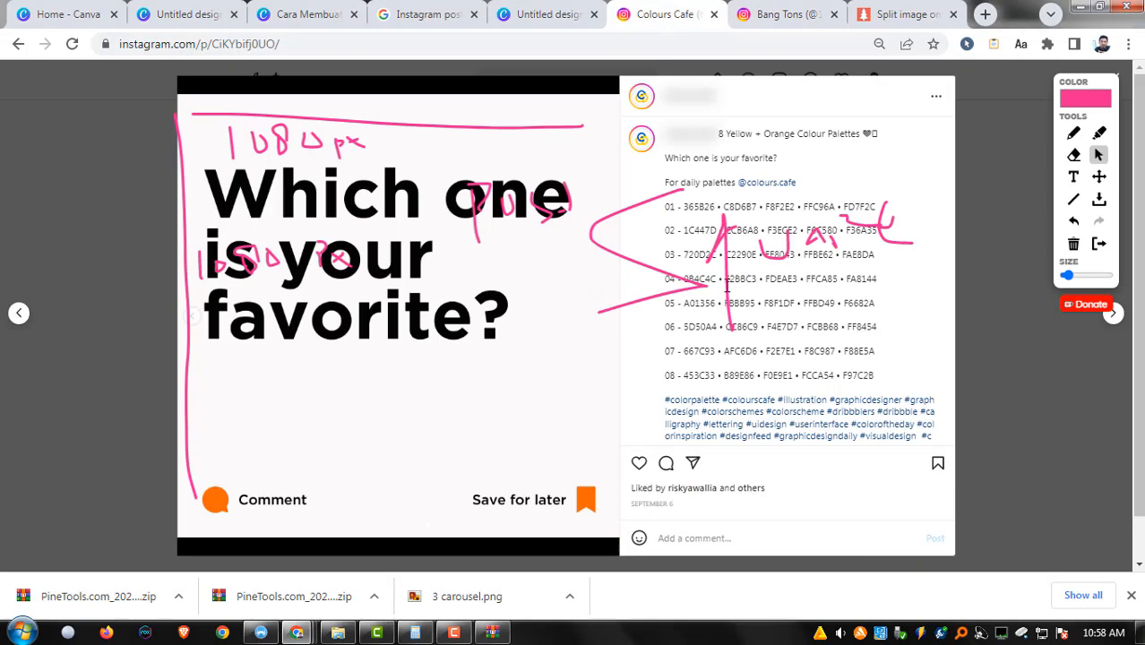
pyautogui.click(195, 320)
pyautogui.click(196, 320)
pyautogui.click(198, 320)
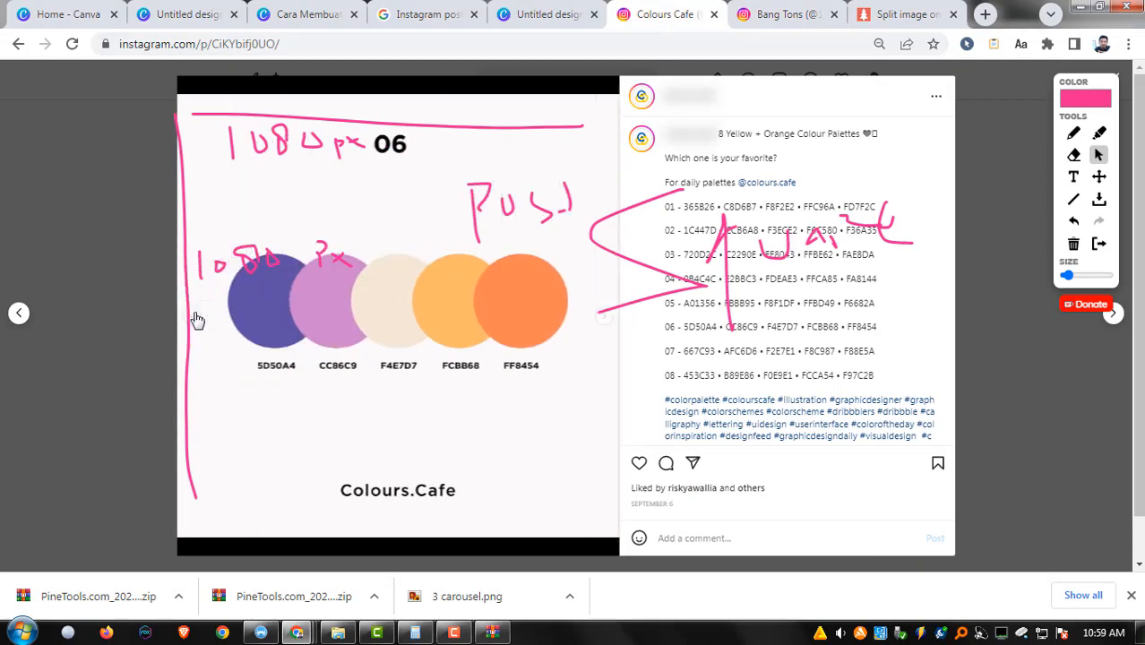
pyautogui.click(195, 320)
pyautogui.click(202, 322)
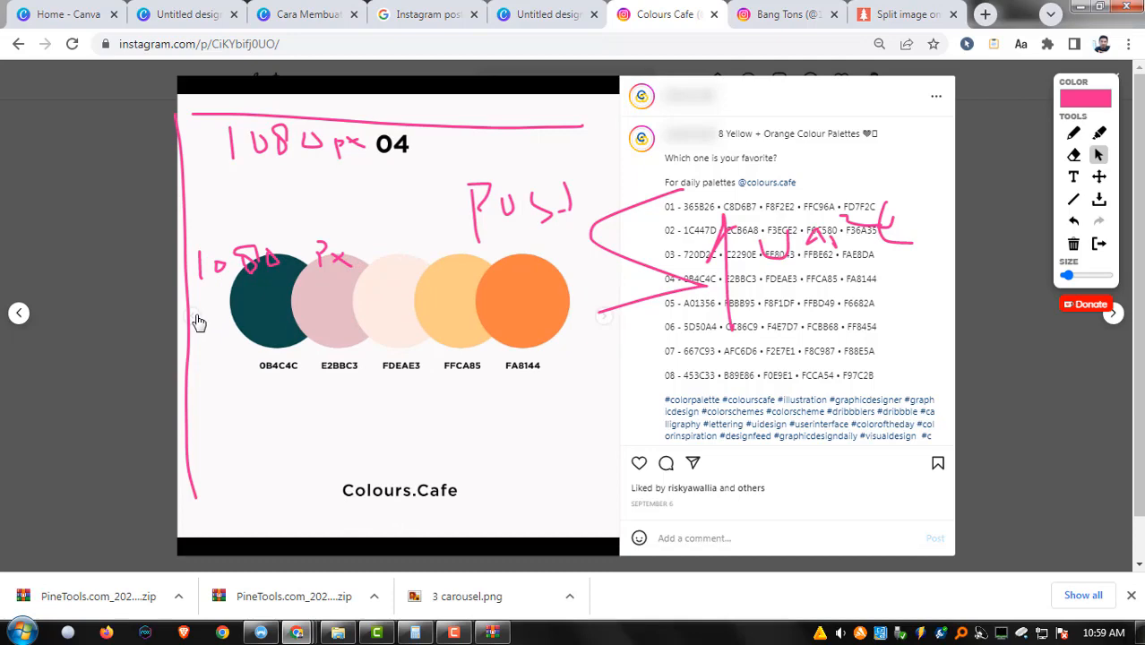
pyautogui.click(197, 321)
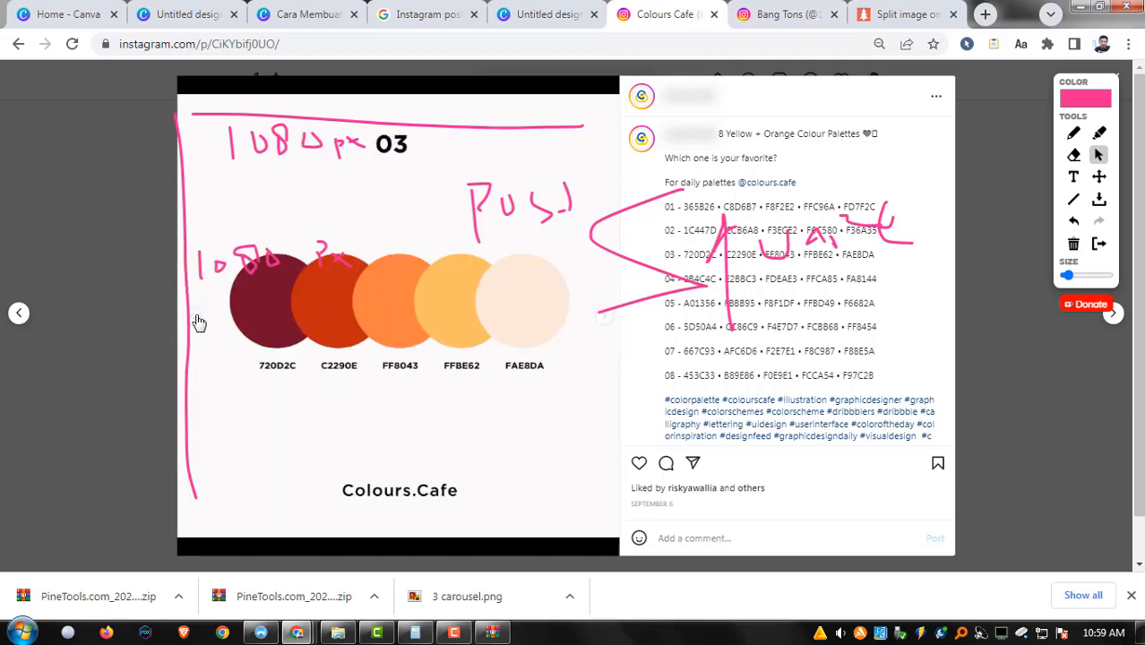
# Return to the new carousel post, switch to the Google results on Instagram post size and mark the area beside the 1080 x 1080 dimensions.
pyautogui.hotkey('ctrl', 'Tab')
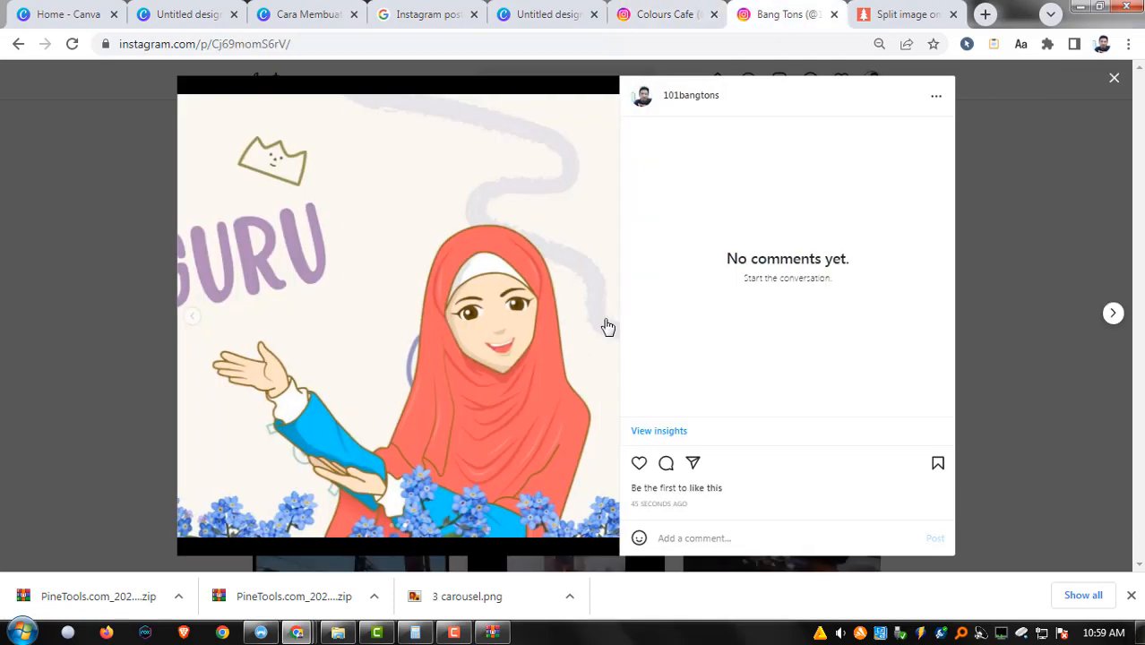
pyautogui.click(117, 197)
pyautogui.hotkey('ctrl', '4')
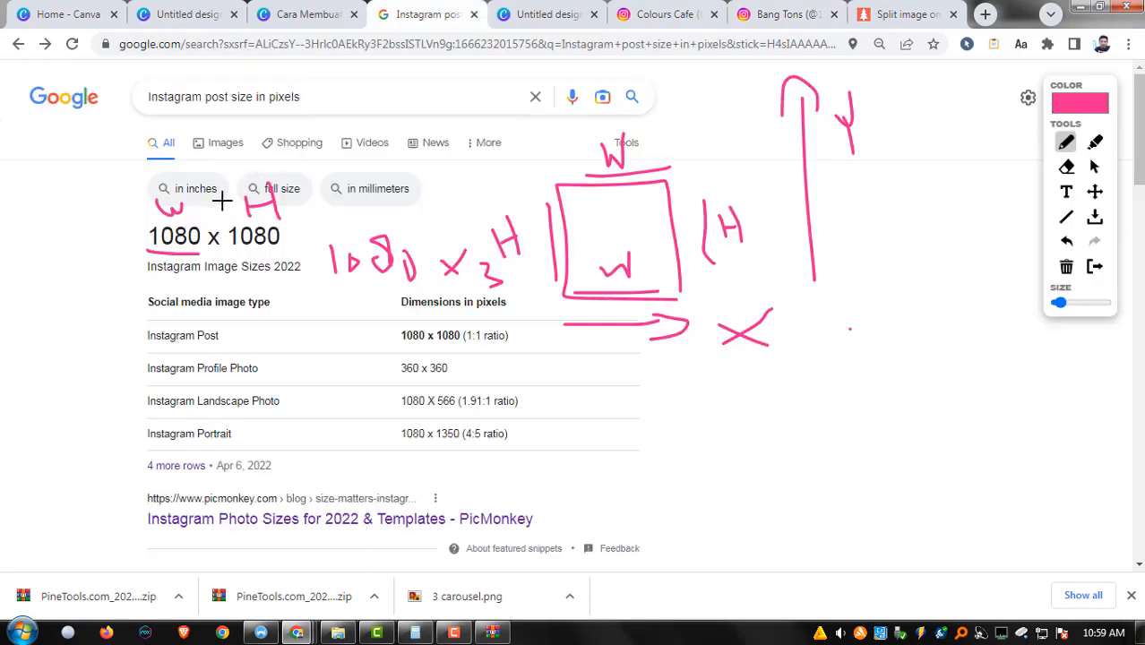
pyautogui.moveTo(61, 173)
pyautogui.mouseDown()
pyautogui.moveTo(120, 225)
pyautogui.moveTo(123, 267)
pyautogui.mouseUp()
# Return to the PineTools Split Image page and circle the Vertically, Horizontally and Quantity of blocks options with the freehand pen.
pyautogui.click(861, 10)
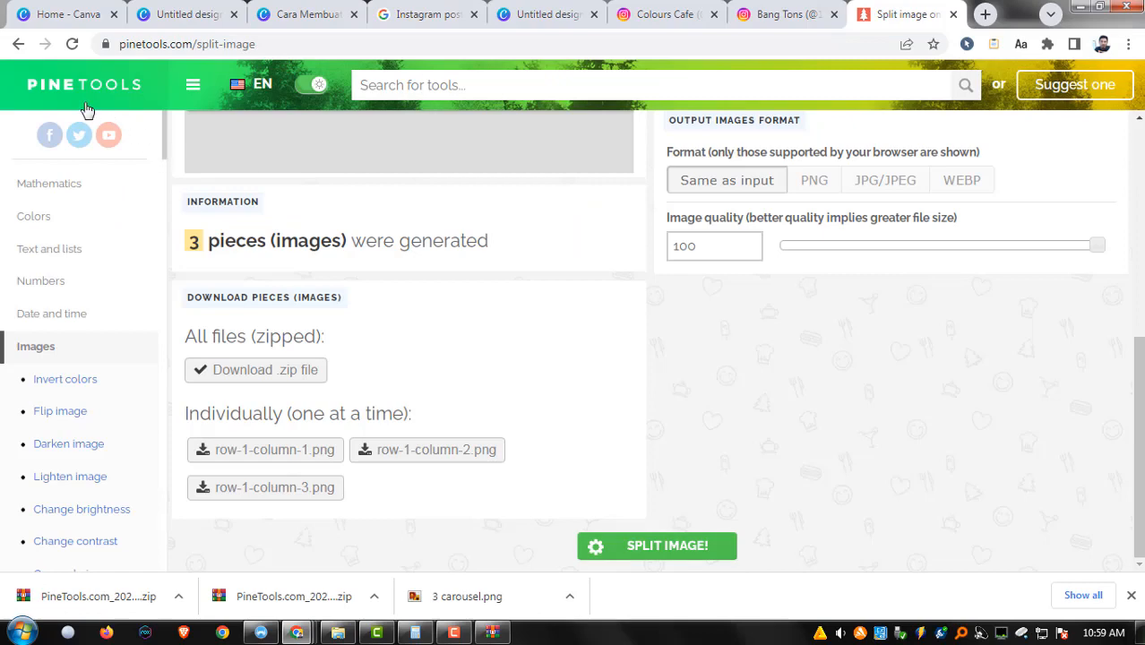
pyautogui.scroll(5, 591, 237)
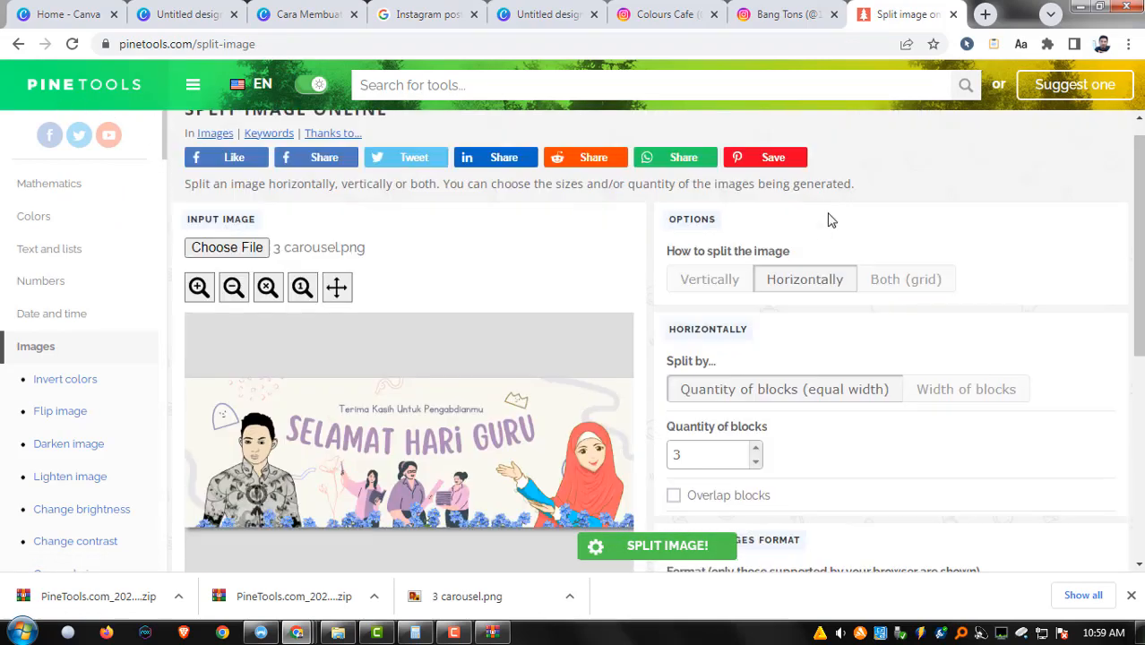
pyautogui.hotkey('alt', 'm')
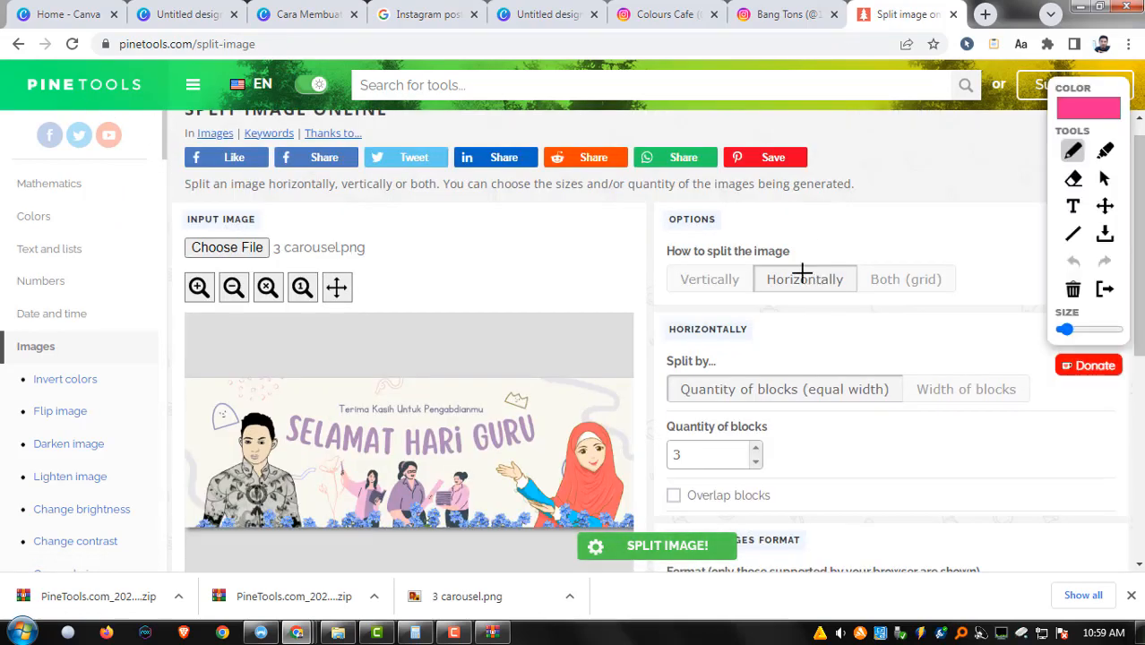
pyautogui.moveTo(708, 259)
pyautogui.mouseDown()
pyautogui.moveTo(721, 289)
pyautogui.moveTo(726, 274)
pyautogui.moveTo(695, 317)
pyautogui.moveTo(707, 256)
pyautogui.mouseUp()
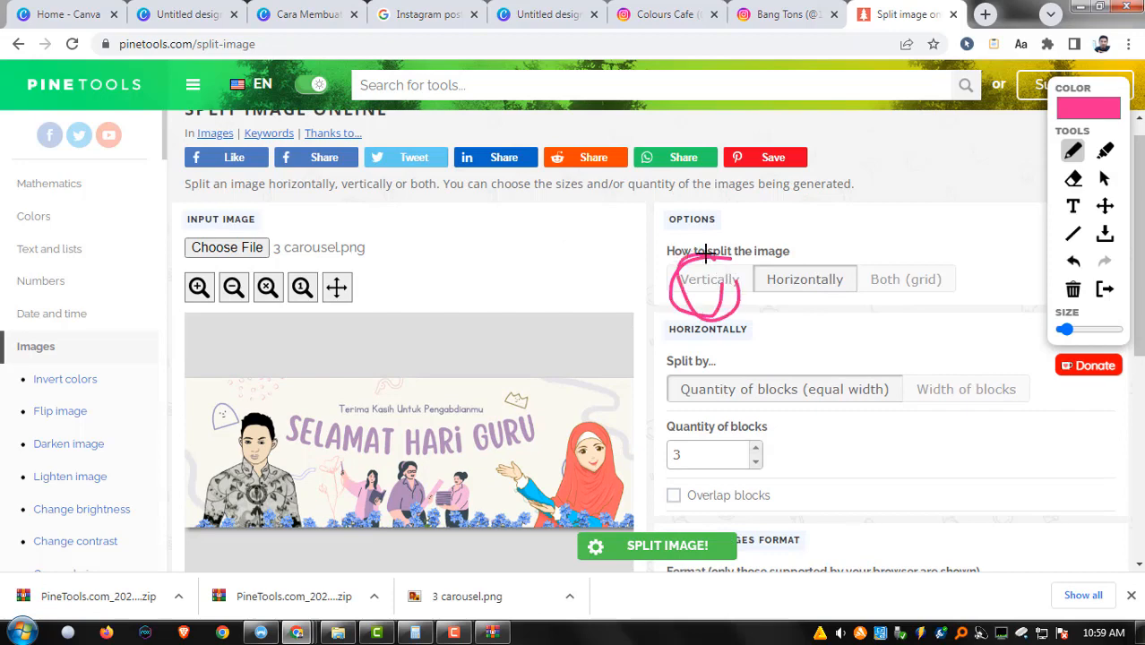
pyautogui.moveTo(857, 324); pyautogui.dragTo(846, 255)
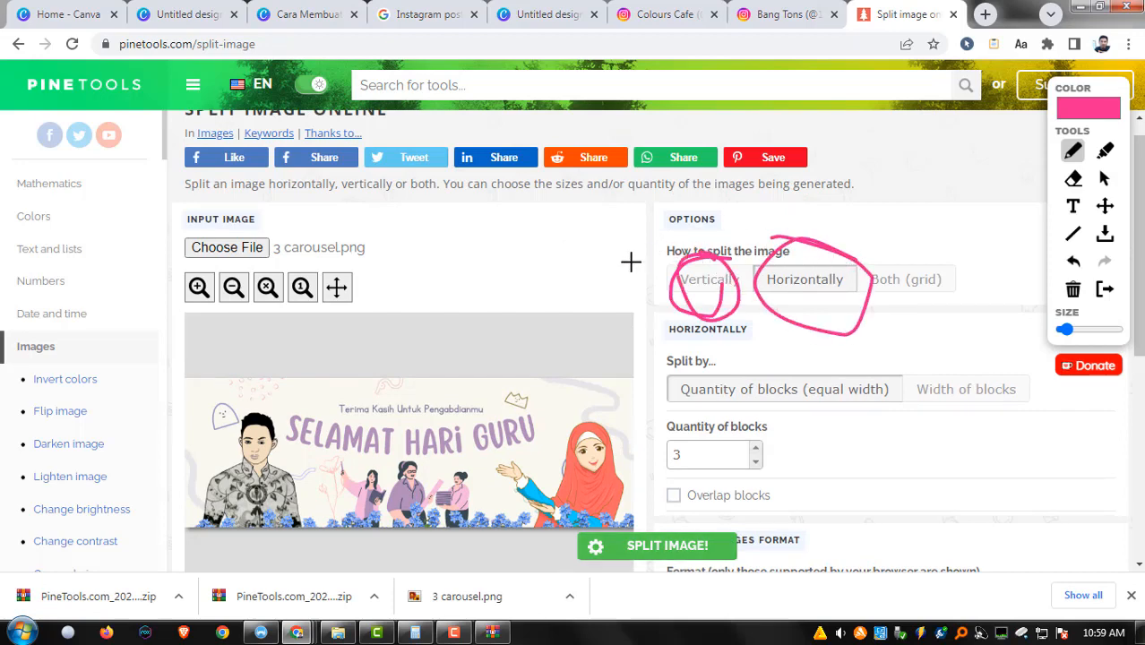
pyautogui.moveTo(737, 410)
pyautogui.mouseDown()
pyautogui.moveTo(747, 384)
pyautogui.moveTo(683, 361)
pyautogui.mouseUp()
# Switch to the Canva design "Cara Membuat Post IG Nyambung di Canva" and examine its connected Instagram post mock-up.
pyautogui.click(278, 14)
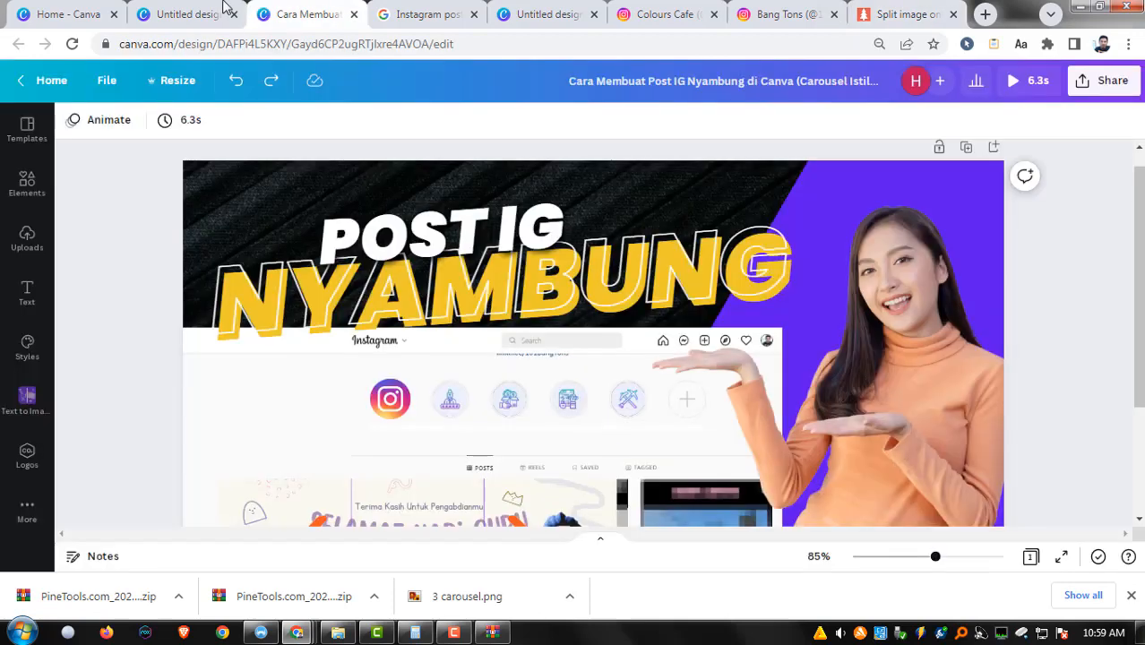
pyautogui.scroll(-1, 112, 273)
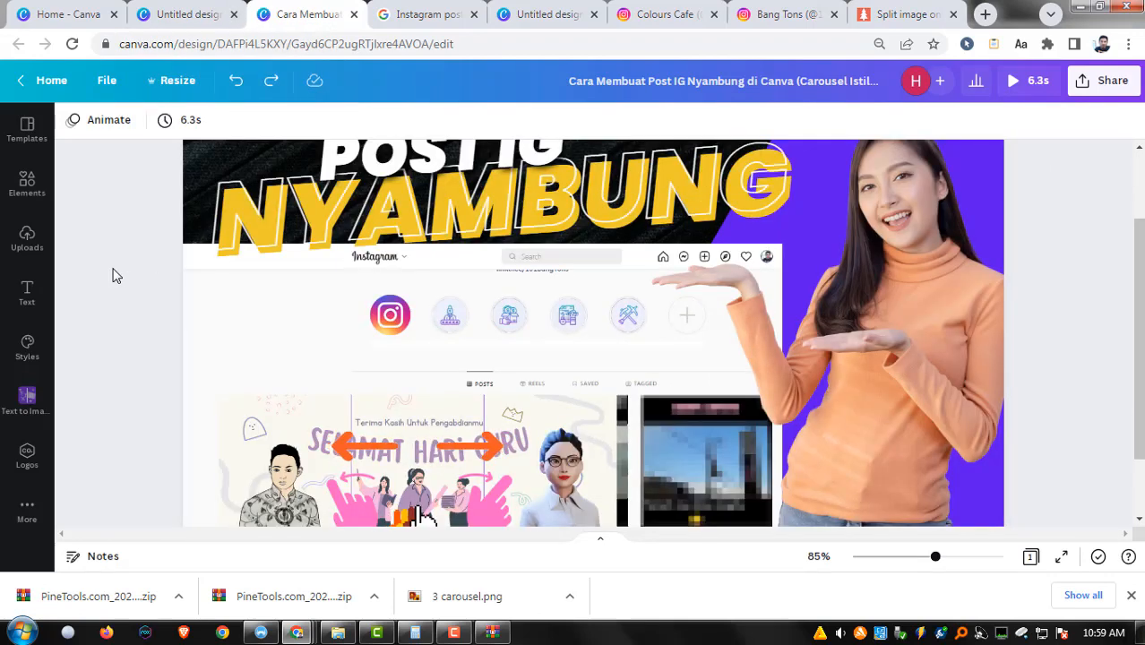
pyautogui.scroll(1, 112, 275)
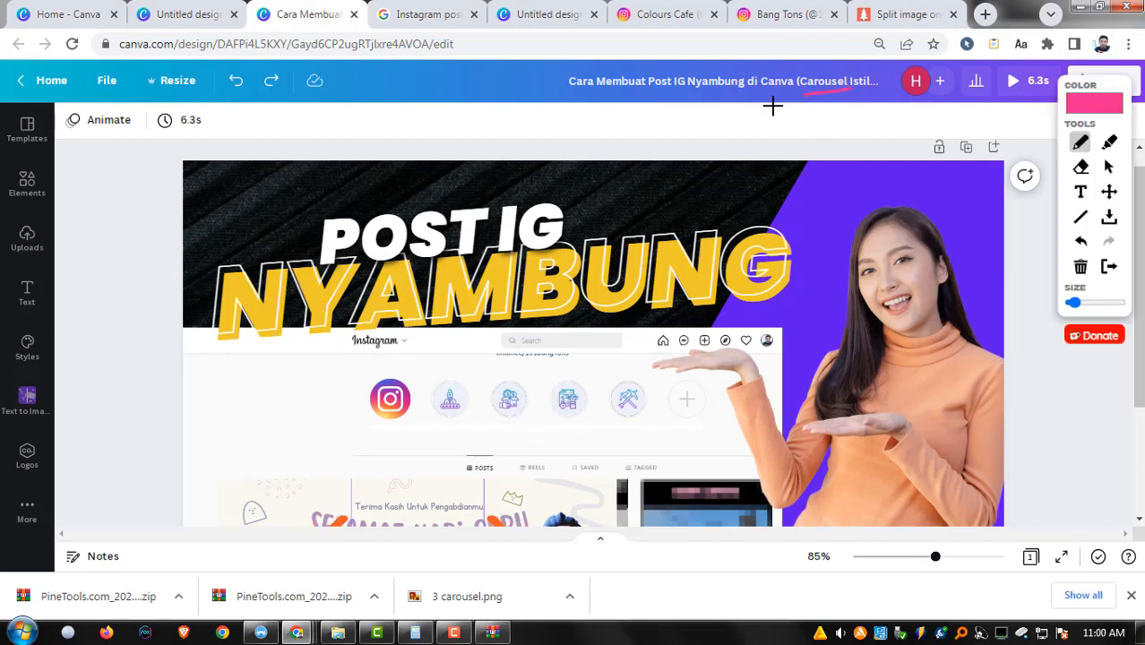
# Underline the word Carousel in the design title, draw freehand strokes over the POST IG heading, and leave annotation mode.
pyautogui.moveTo(773, 106); pyautogui.dragTo(847, 103)
pyautogui.moveTo(313, 144); pyautogui.dragTo(337, 226)
pyautogui.moveTo(402, 162); pyautogui.dragTo(388, 223)
pyautogui.moveTo(414, 164); pyautogui.dragTo(448, 215)
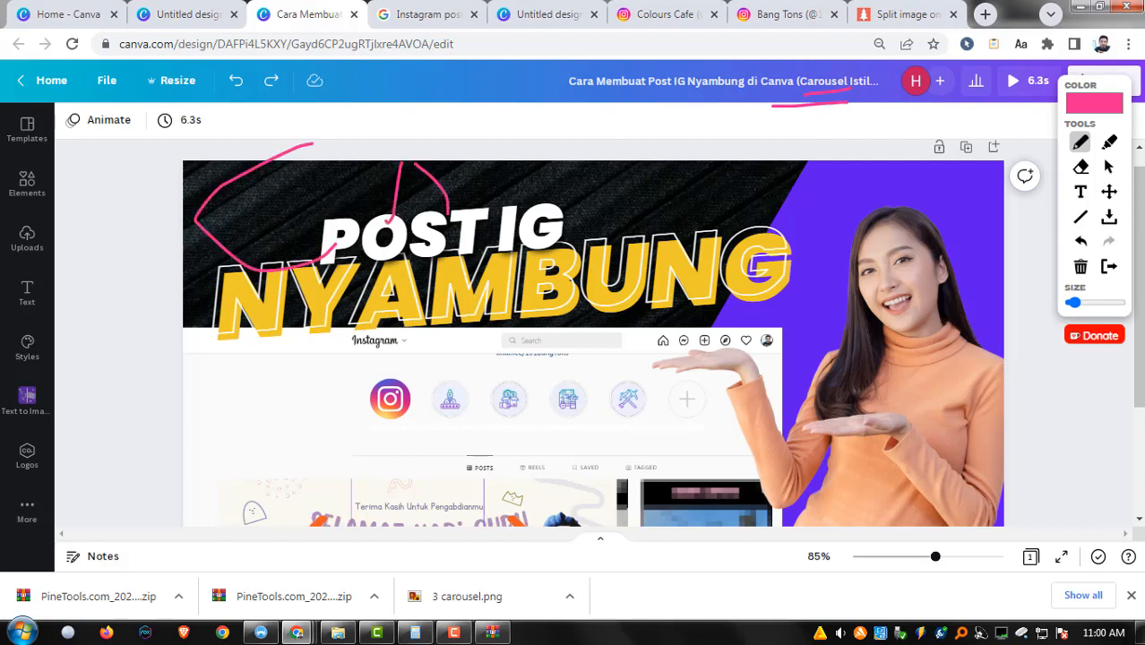
pyautogui.moveTo(378, 204); pyautogui.dragTo(466, 188)
pyautogui.moveTo(470, 176)
pyautogui.mouseDown()
pyautogui.moveTo(494, 223)
pyautogui.moveTo(567, 190)
pyautogui.mouseUp()
pyautogui.moveTo(627, 172)
pyautogui.mouseDown()
pyautogui.moveTo(664, 158)
pyautogui.moveTo(725, 149)
pyautogui.moveTo(828, 171)
pyautogui.moveTo(792, 145)
pyautogui.moveTo(407, 282)
pyautogui.mouseUp()
pyautogui.press('Escape')
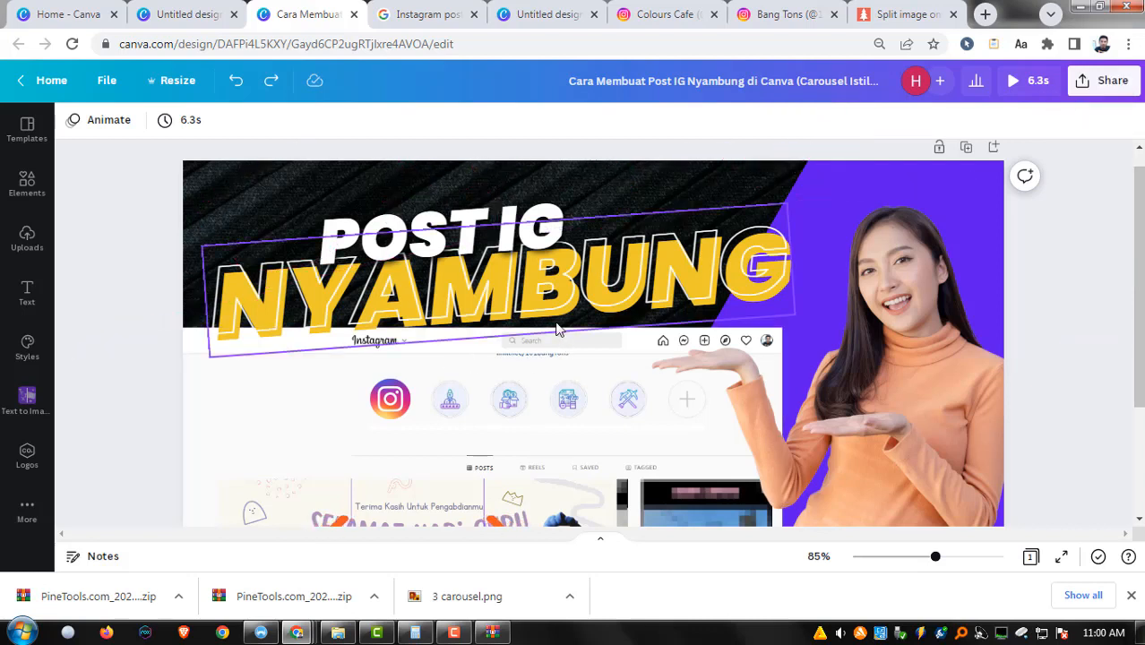